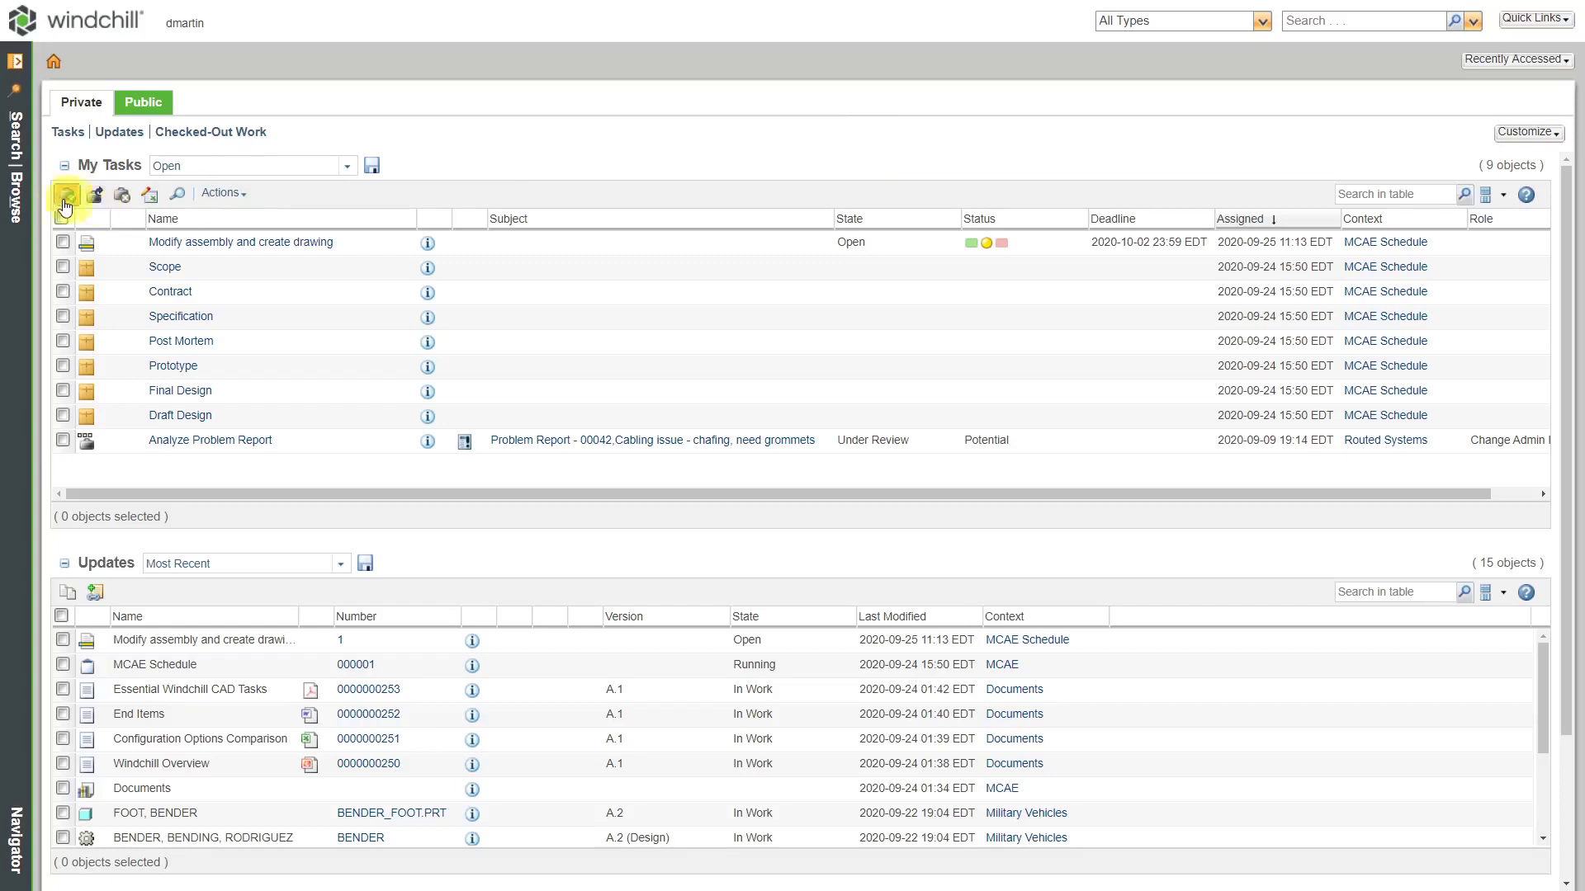
- Browse Recent Products to the Military Vehicles Engineering folder listing 27 AH-64D objects
{"action": "left_click", "coordinate": [18, 202]}
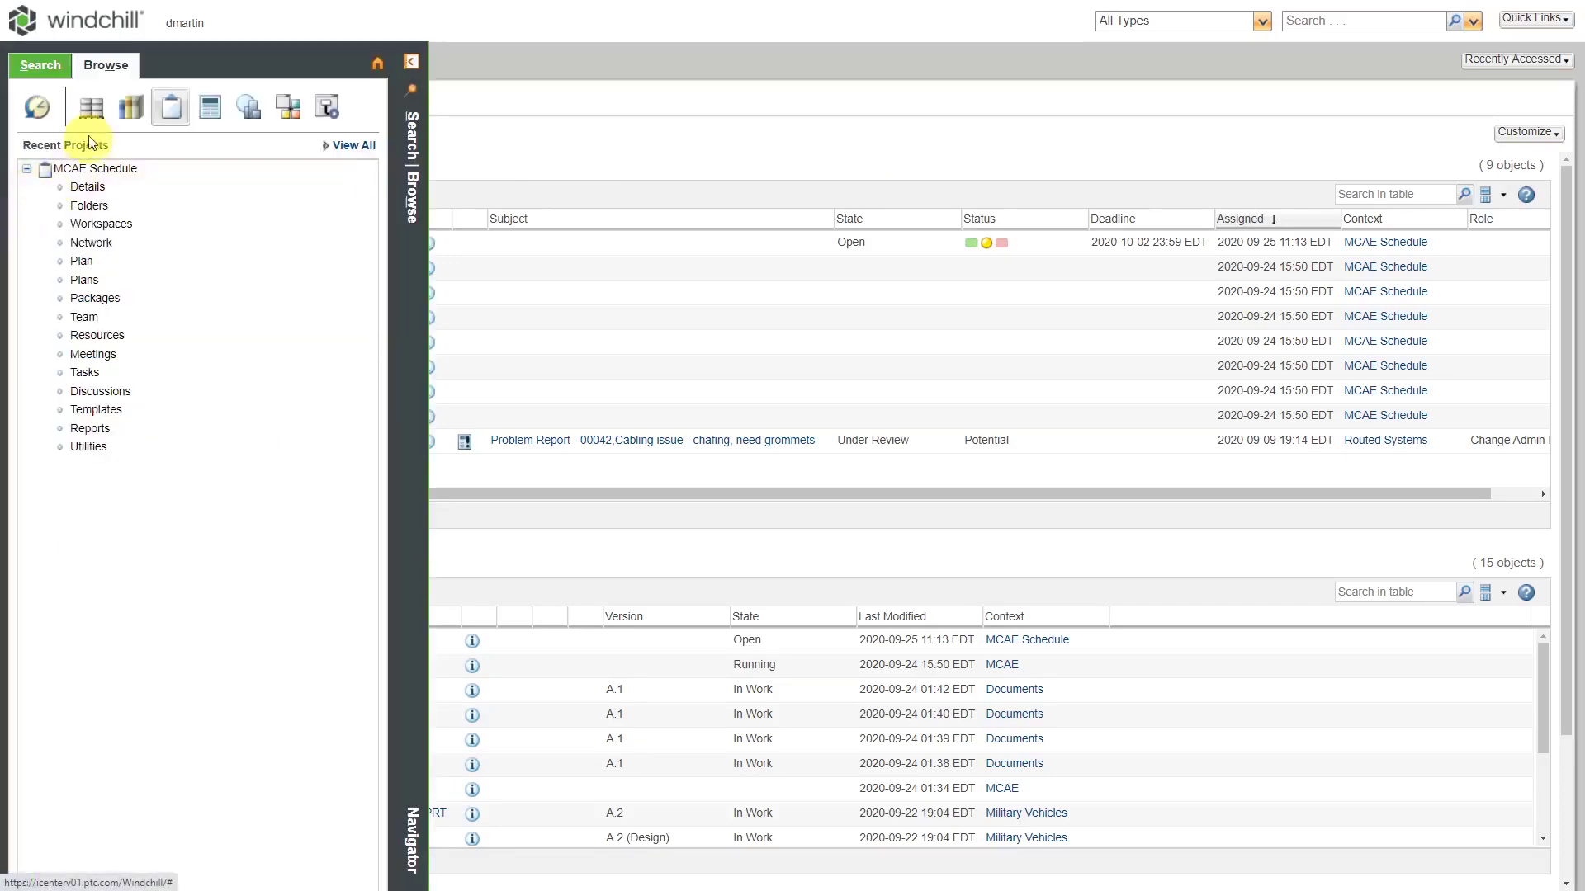
{"action": "left_click", "coordinate": [131, 114]}
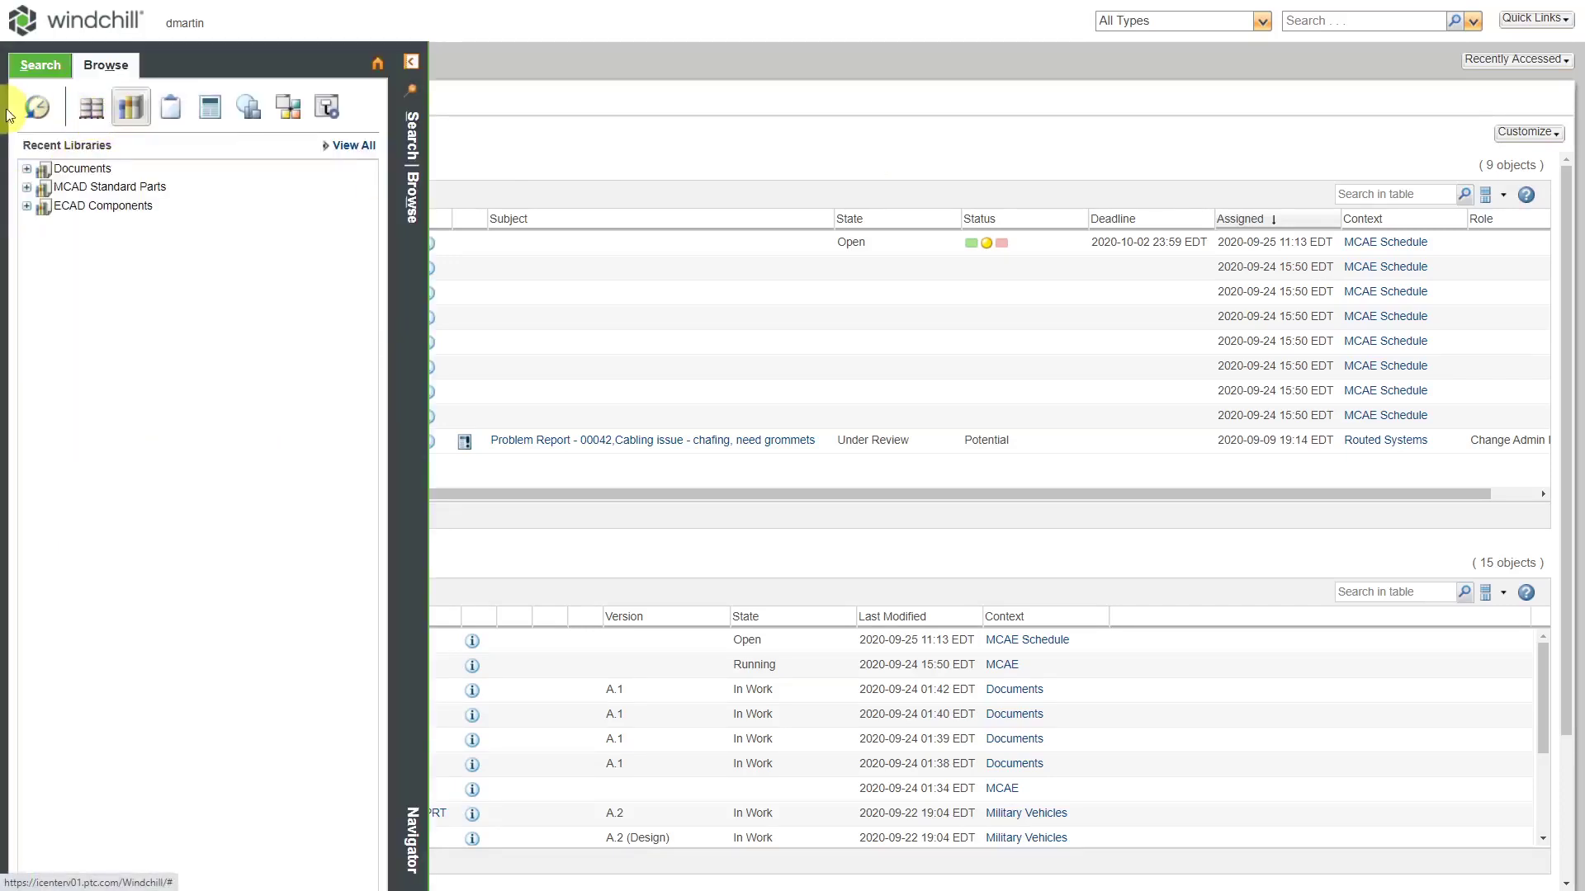
{"action": "left_click", "coordinate": [91, 106]}
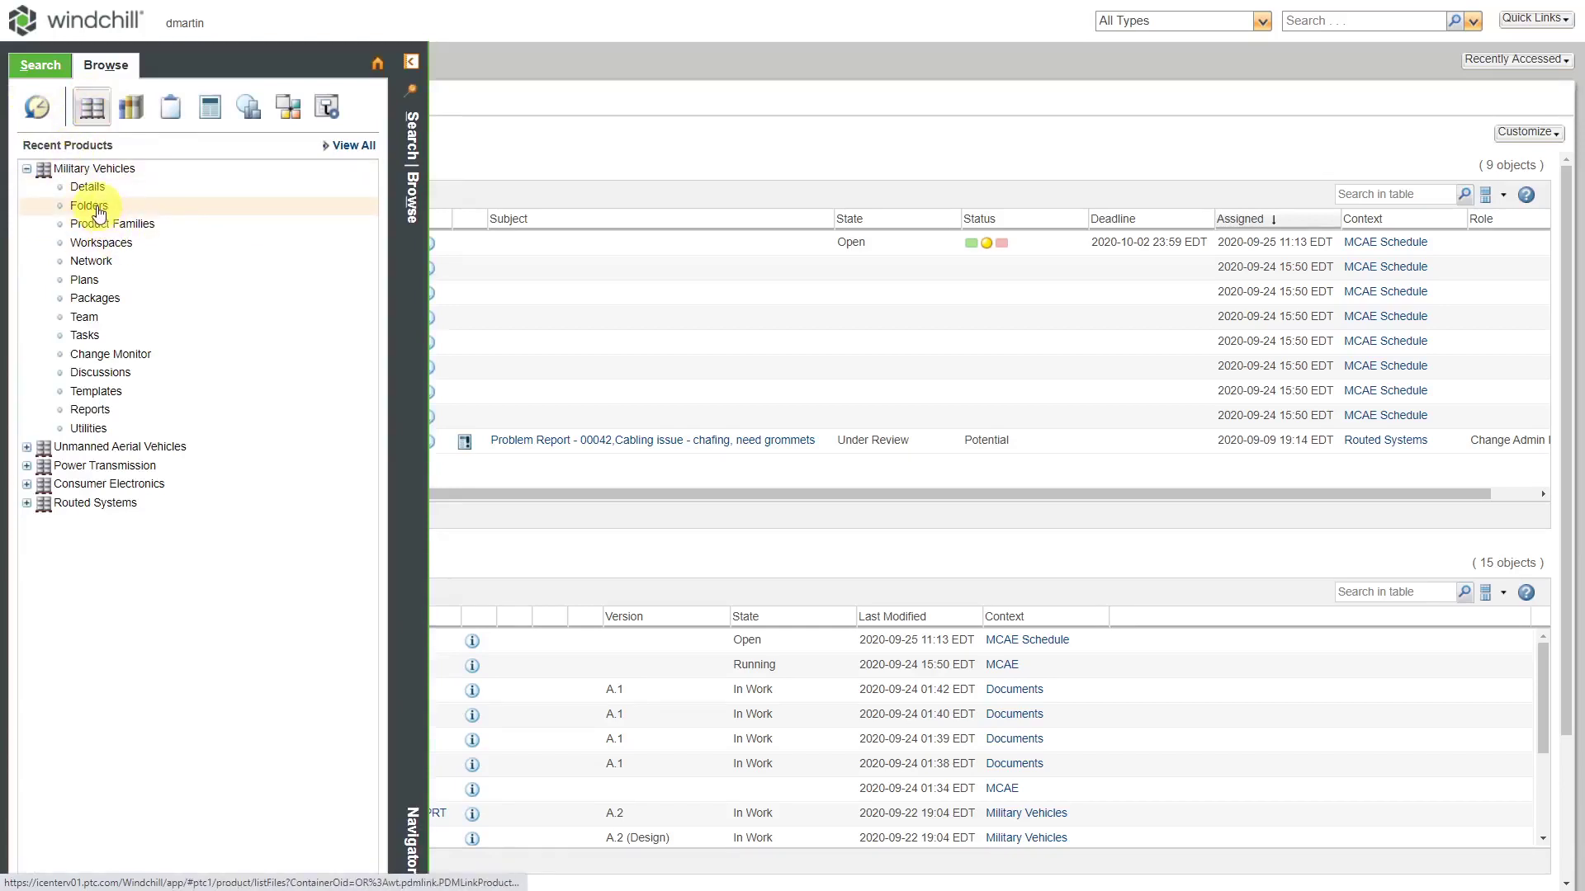
{"action": "left_click", "coordinate": [89, 206]}
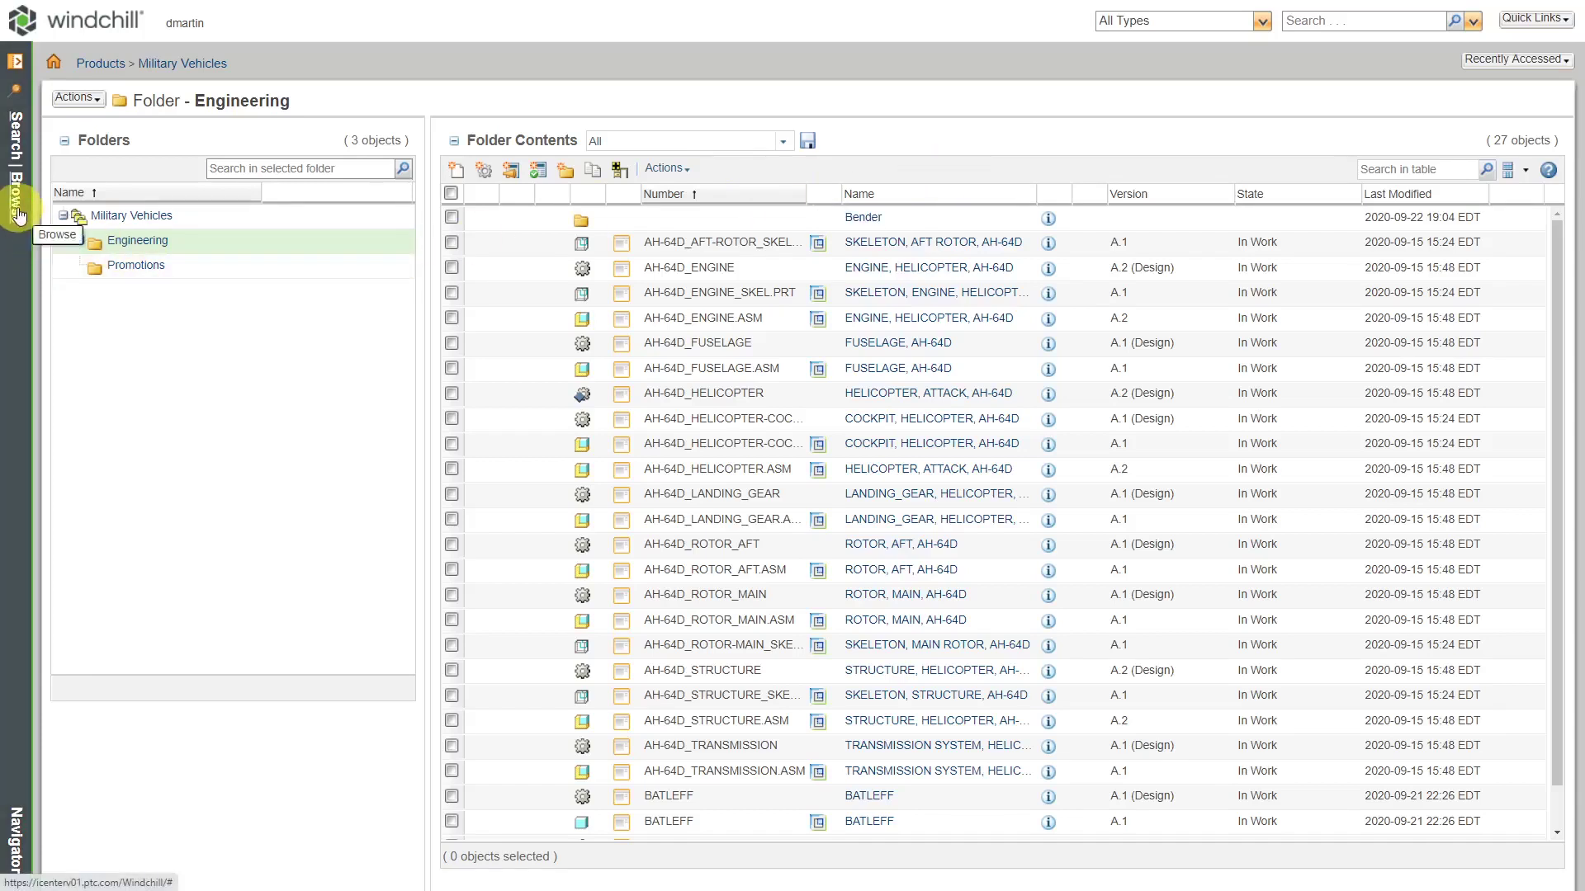
- Browse Recent Projects to the MCAE Schedule project's empty Designs folder
{"action": "left_click", "coordinate": [18, 213]}
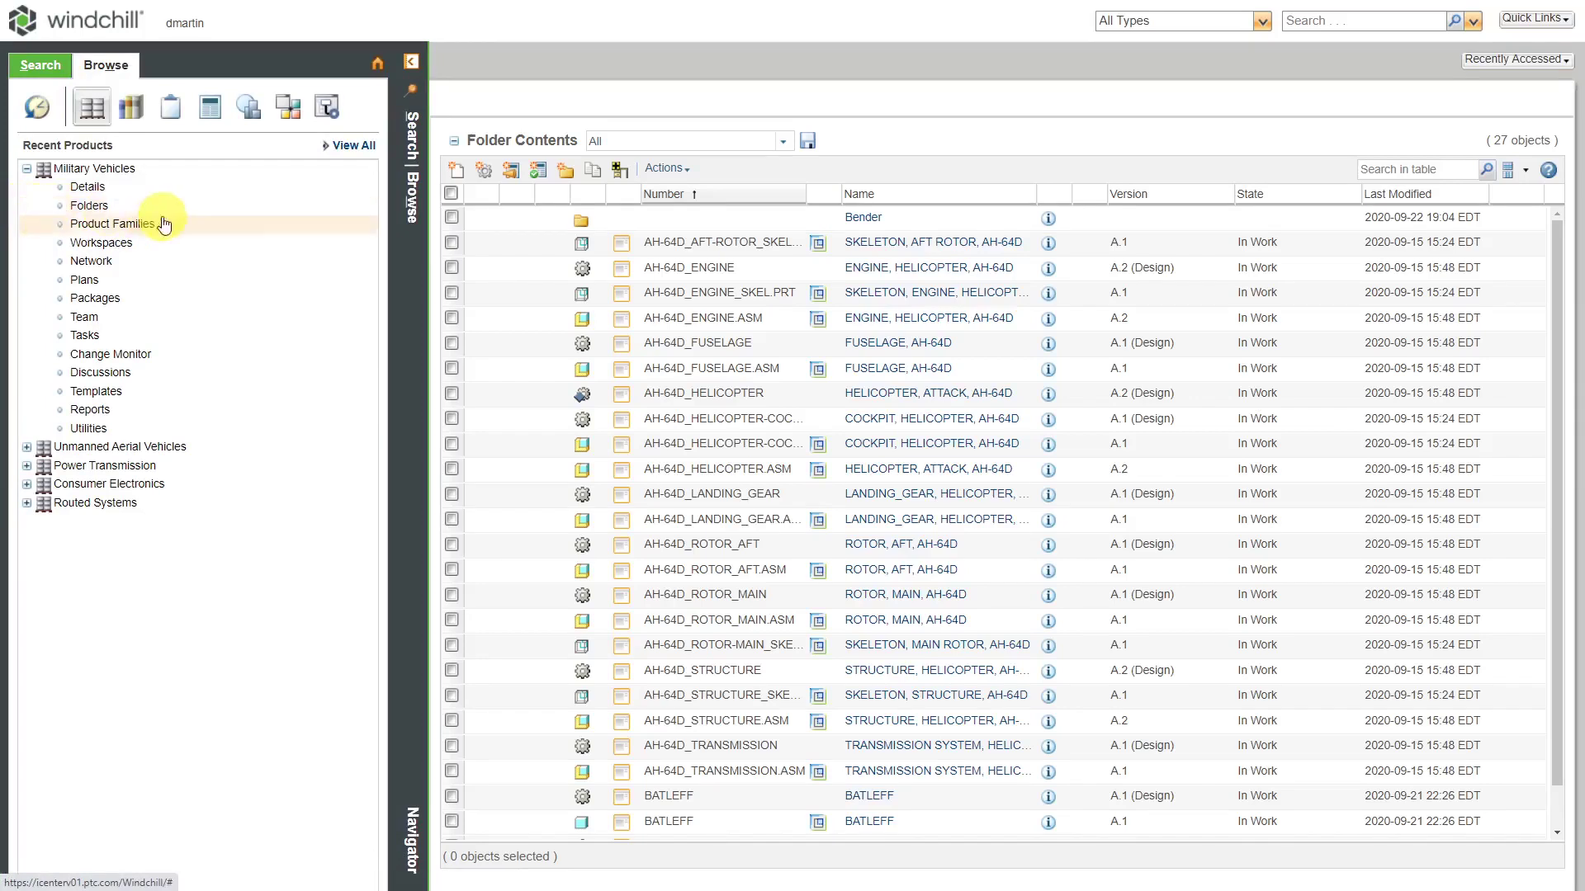
{"action": "left_click", "coordinate": [171, 122]}
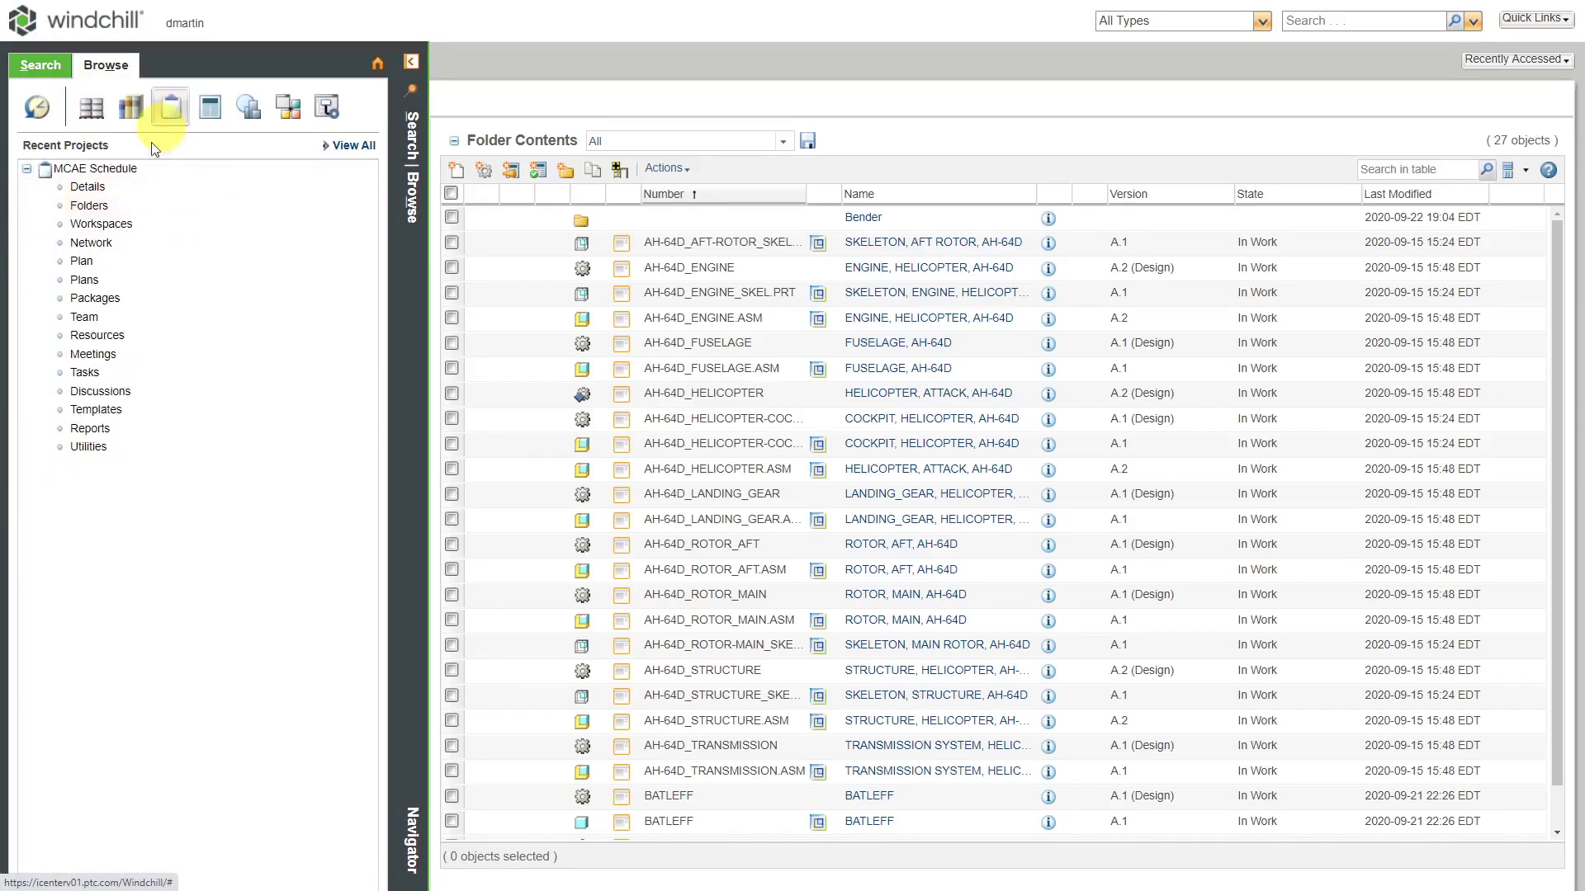
{"action": "left_click", "coordinate": [91, 206]}
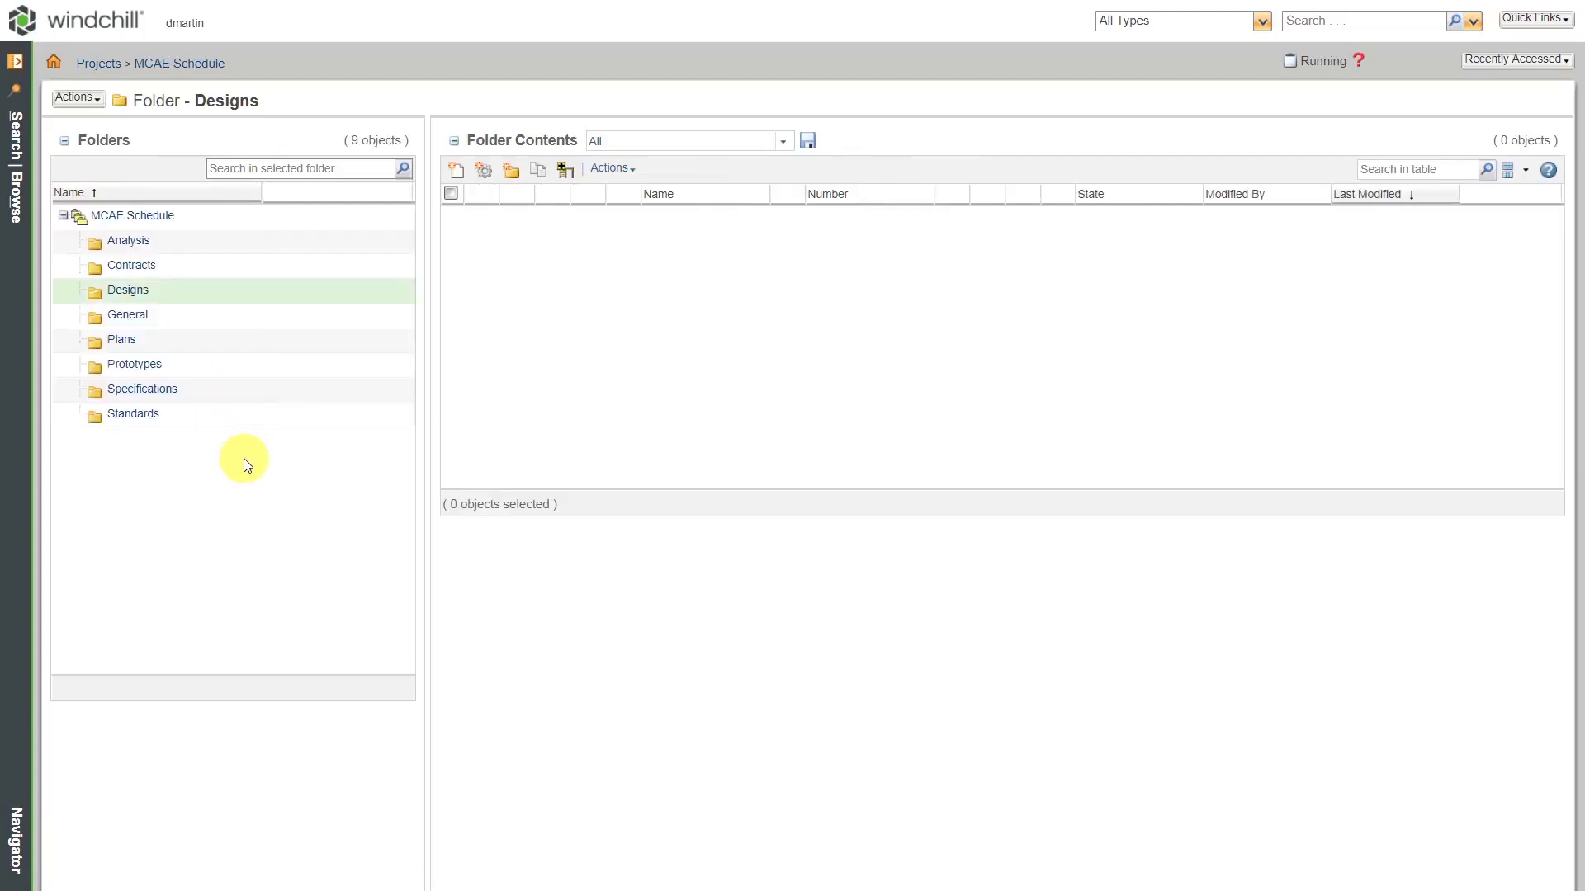
{"action": "left_click", "coordinate": [126, 294]}
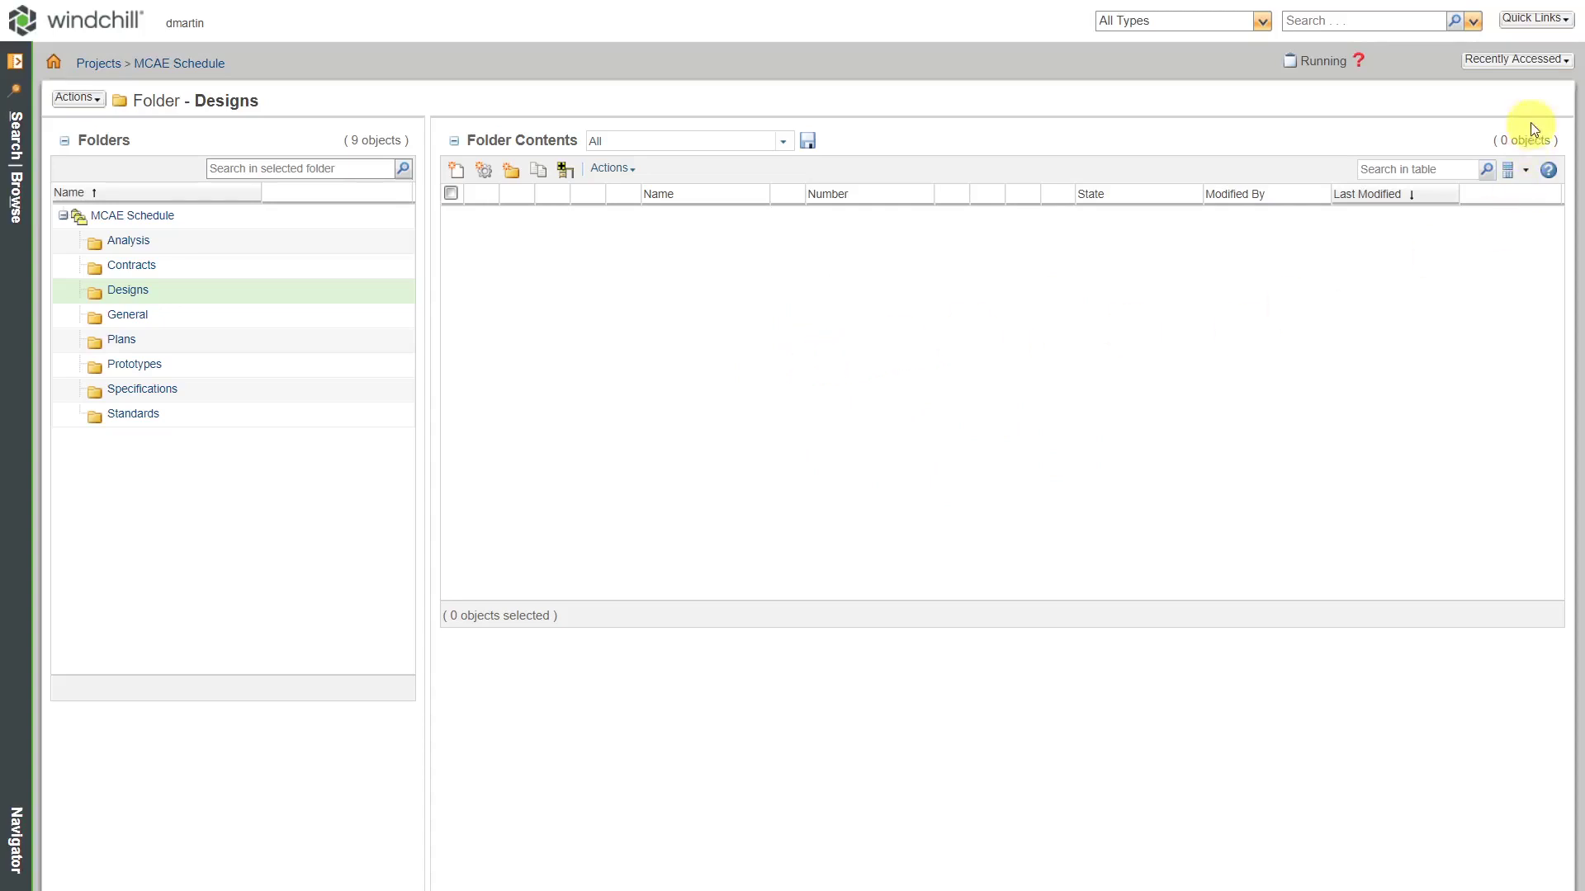
- Open ah-64d_helicopter.asm from Recently Accessed and bring up its Actions > Add To choices
{"action": "left_click", "coordinate": [1520, 62]}
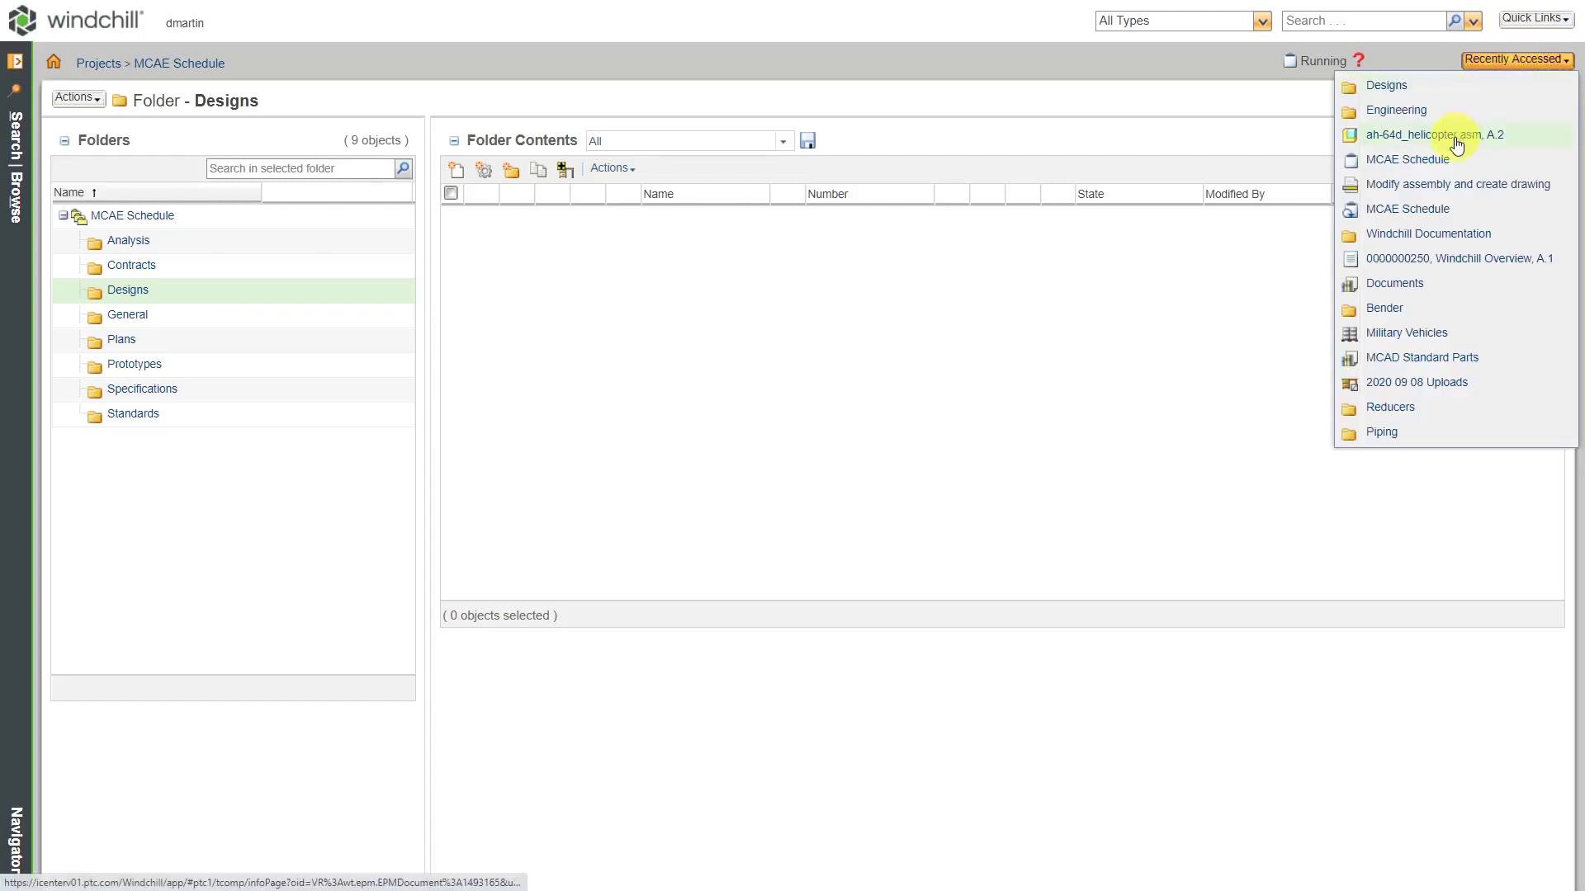
{"action": "left_click", "coordinate": [1453, 136]}
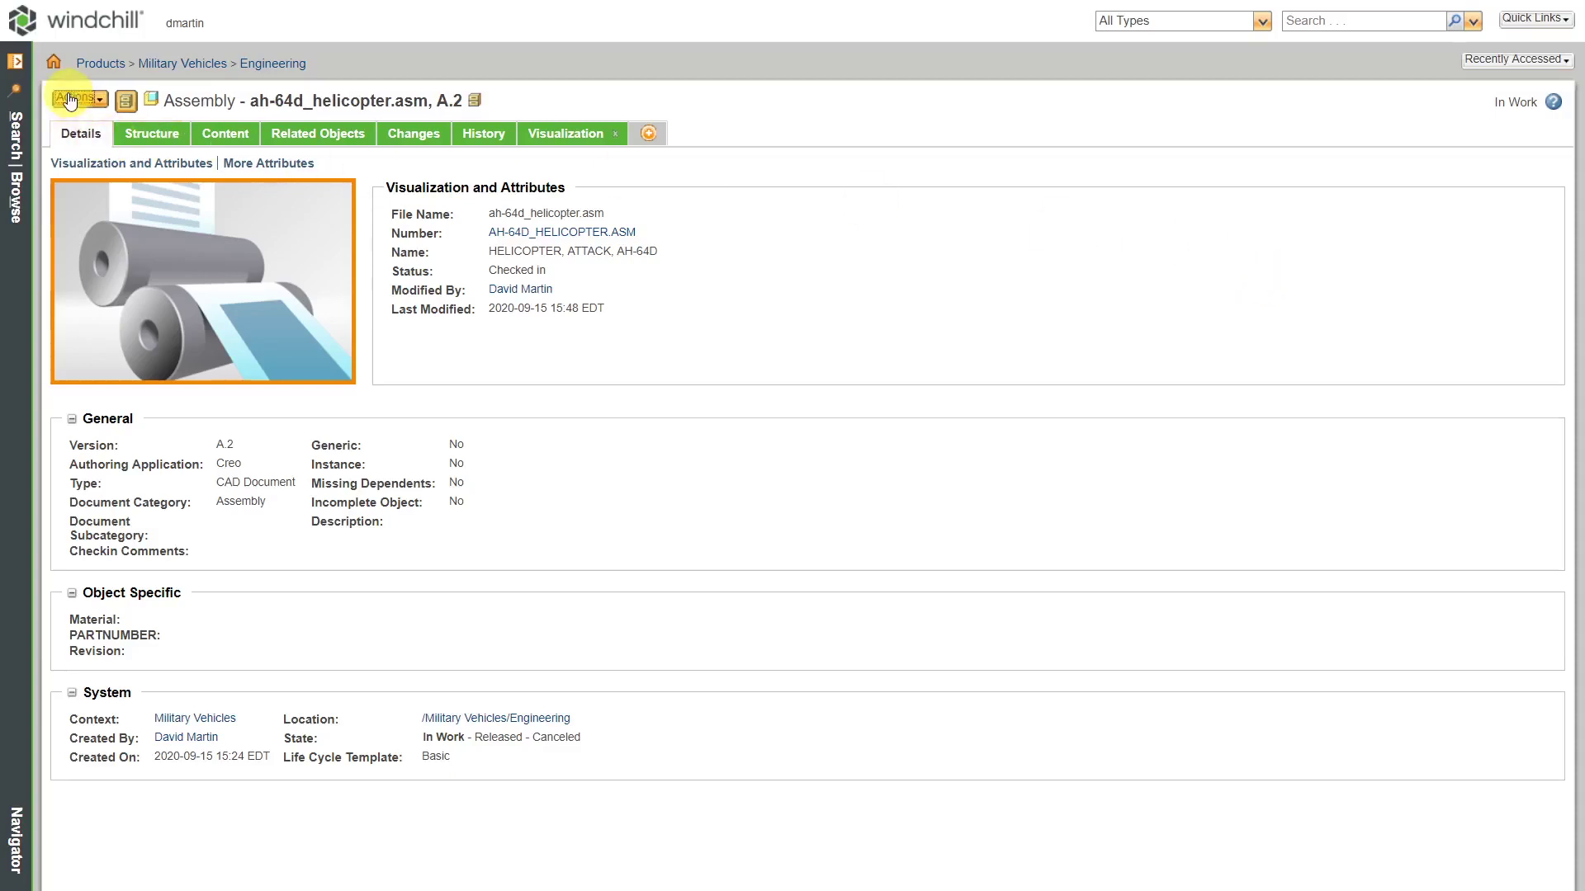
{"action": "left_click", "coordinate": [72, 98]}
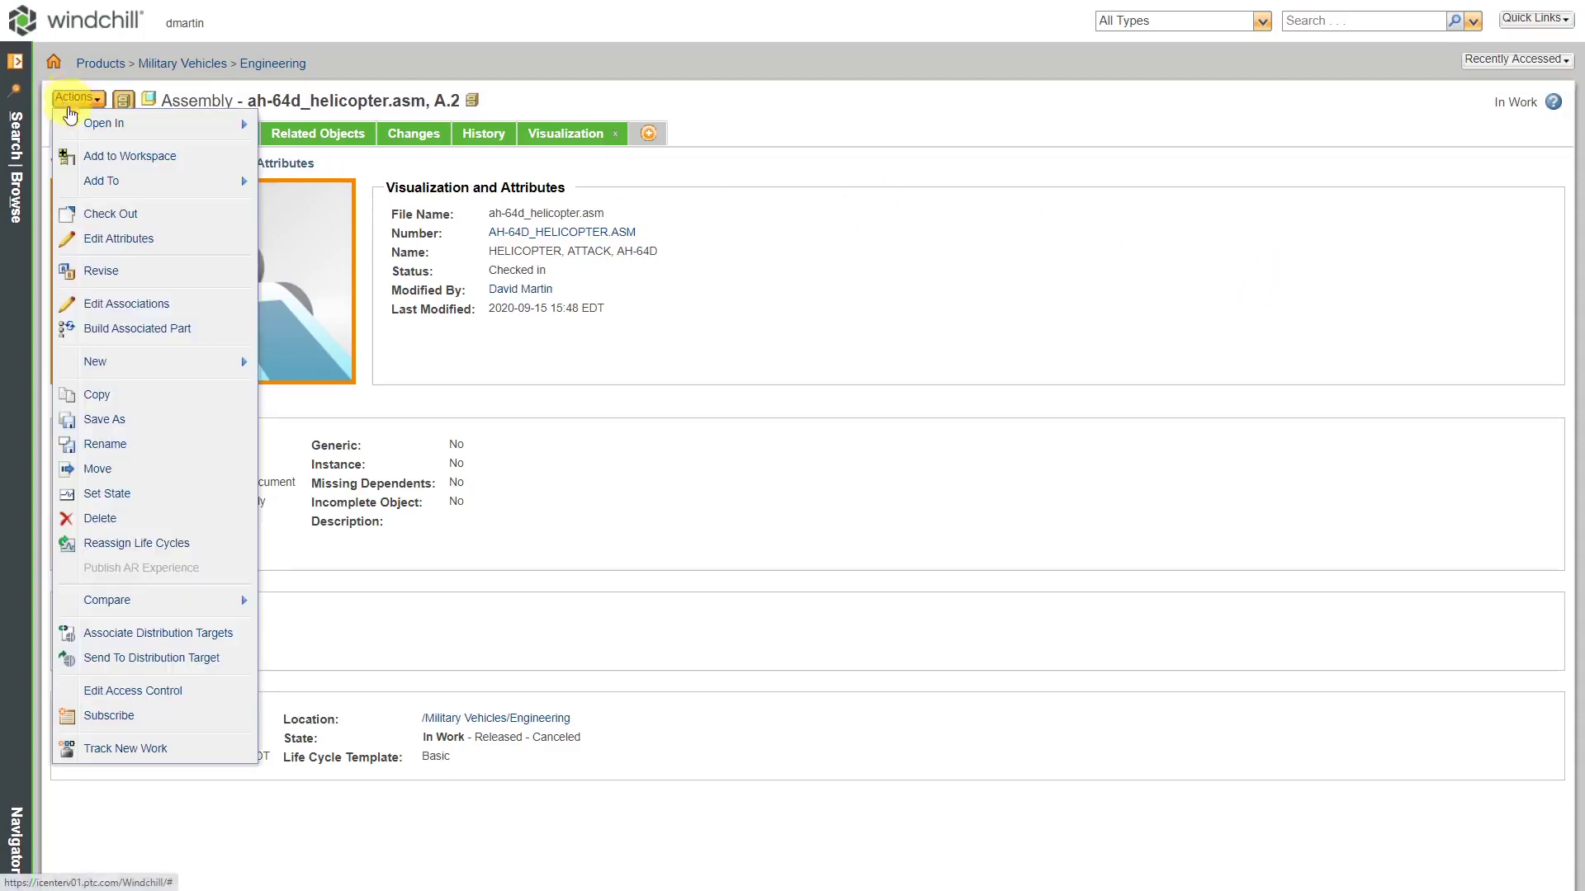
{"action": "mouse_move", "coordinate": [128, 183]}
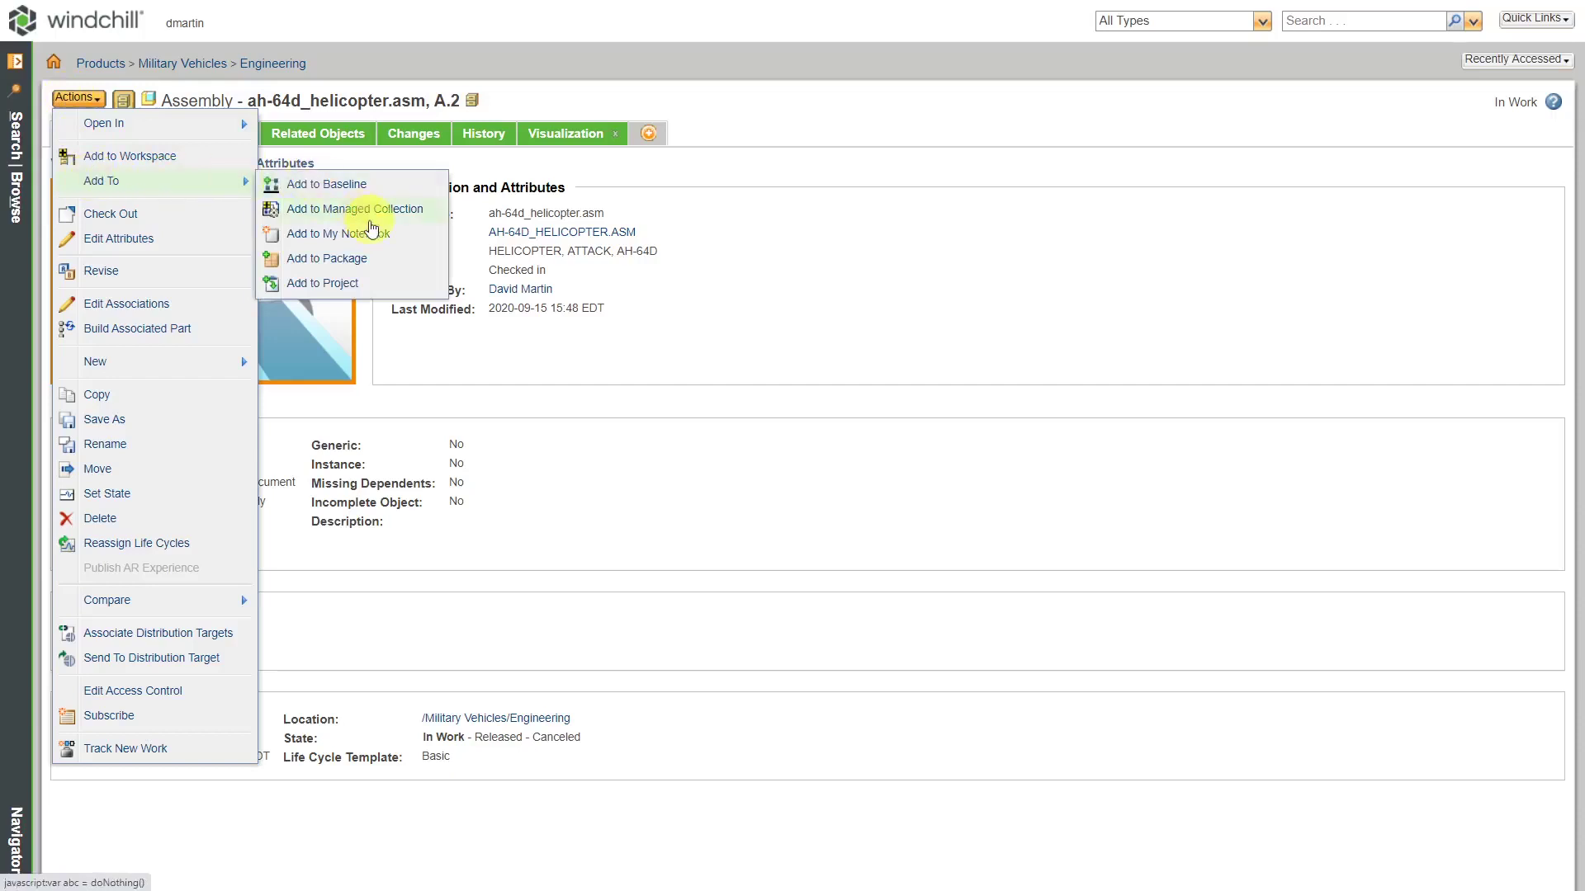
- Set project MCAE Schedule, found by searching 'm*', and location /MCAE Schedule/Designs
{"action": "left_click", "coordinate": [357, 285]}
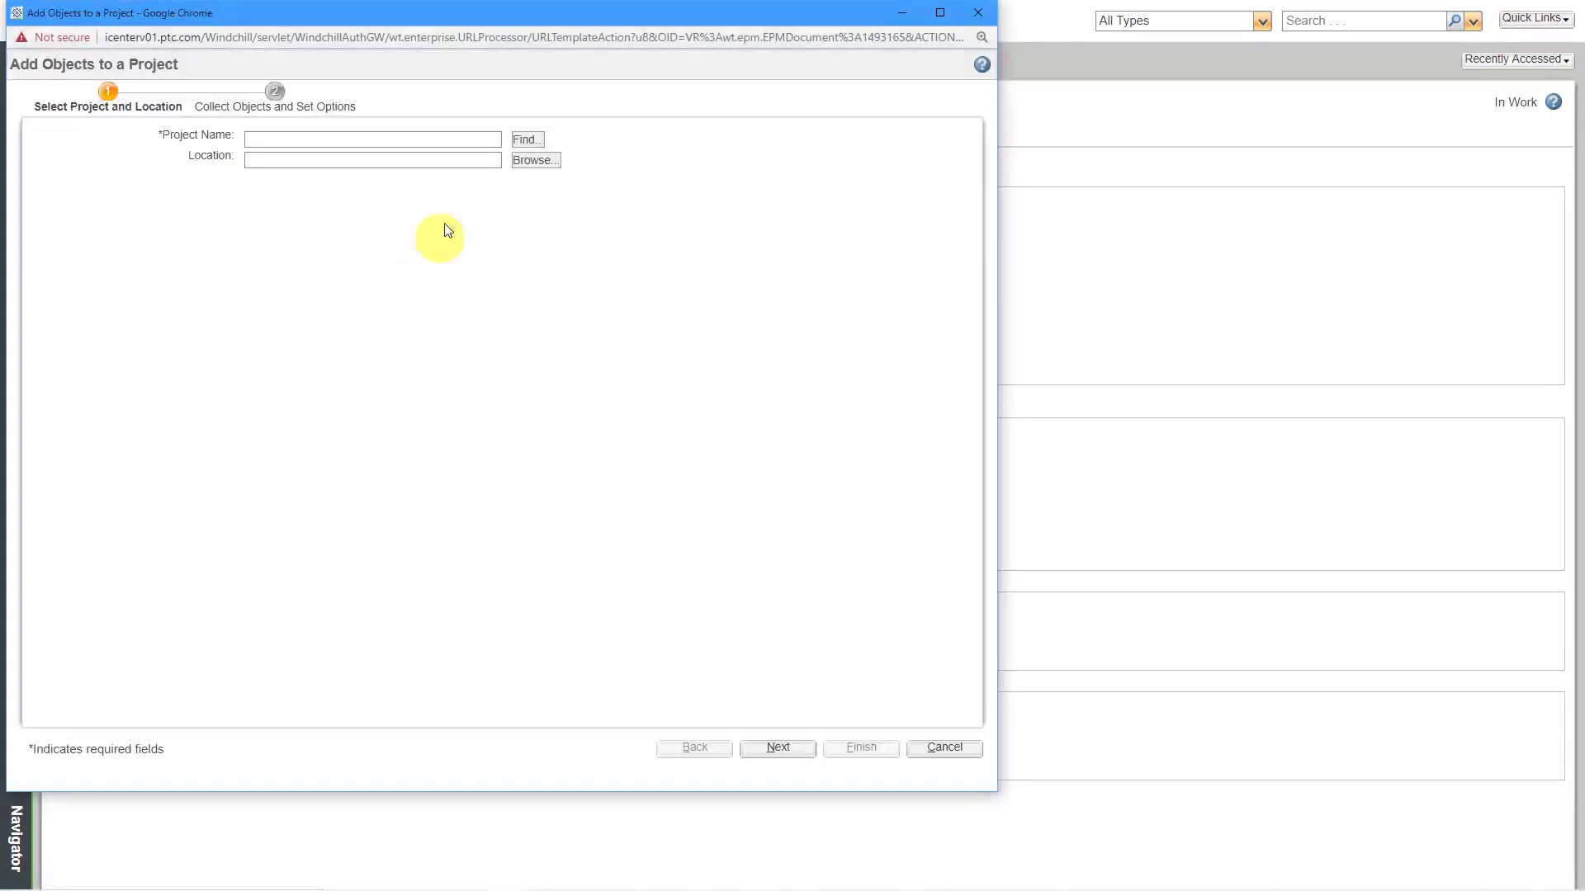
{"action": "left_click_drag", "start_coordinate": [475, 23], "coordinate": [682, 64]}
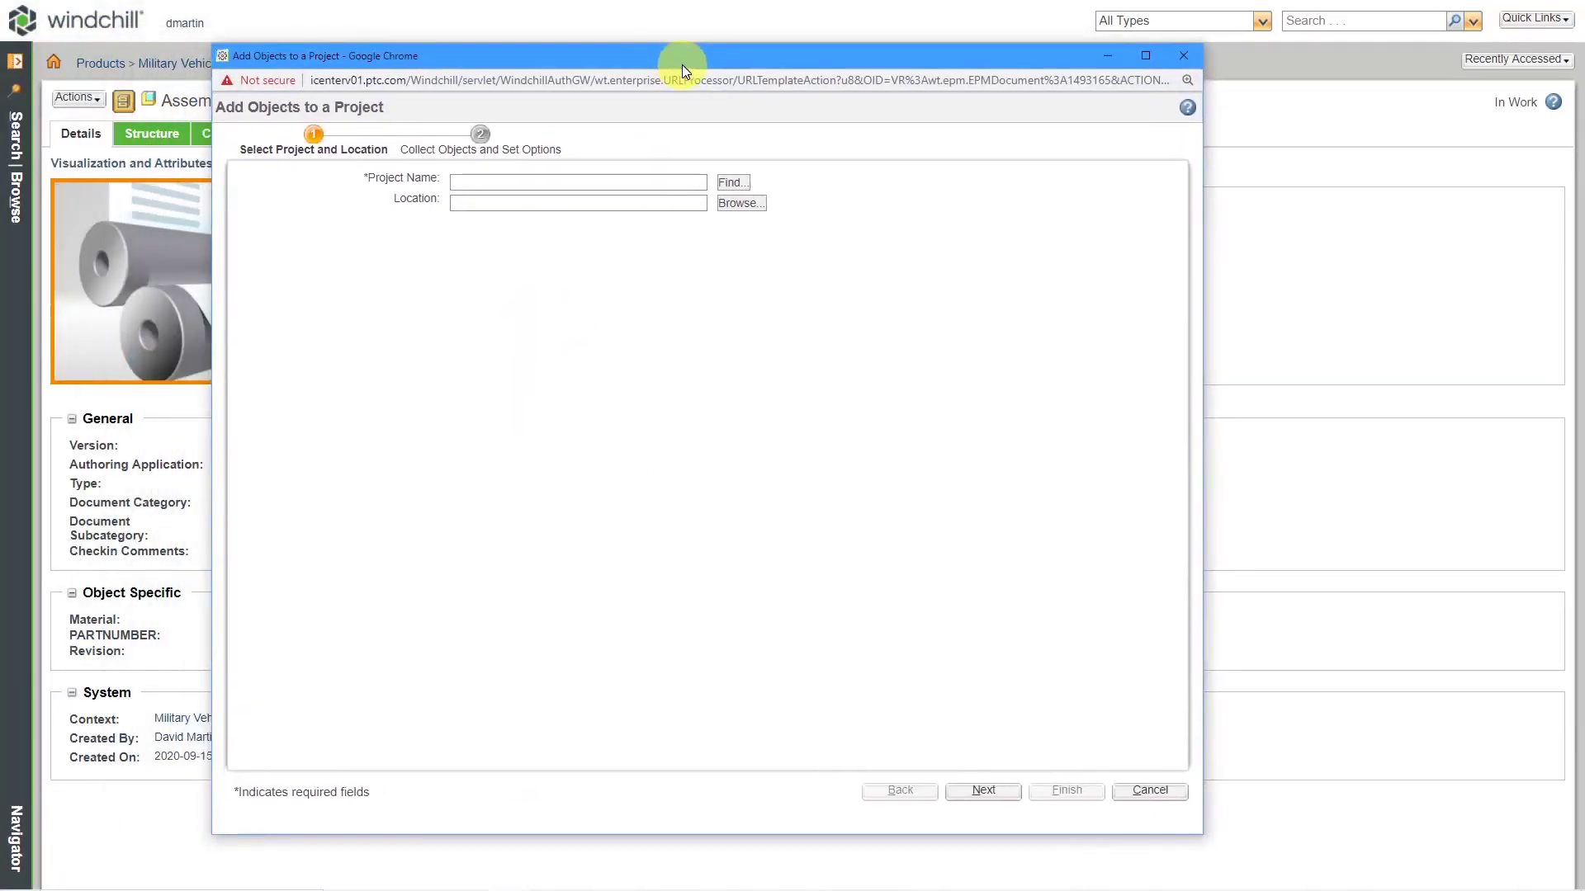
{"action": "left_click", "coordinate": [730, 182]}
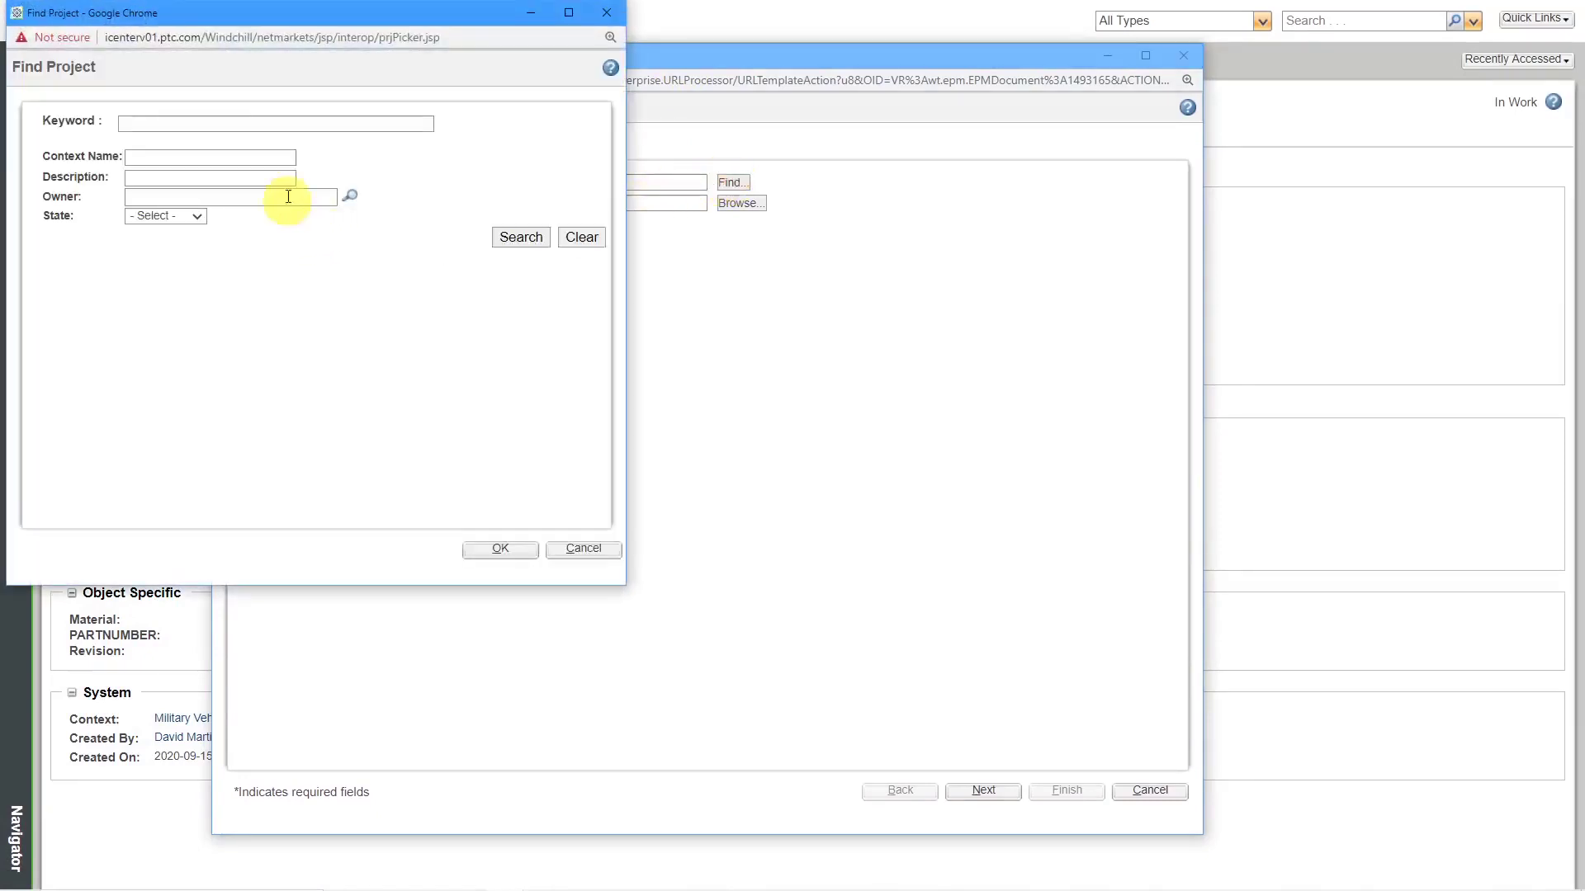
{"action": "left_click", "coordinate": [204, 157]}
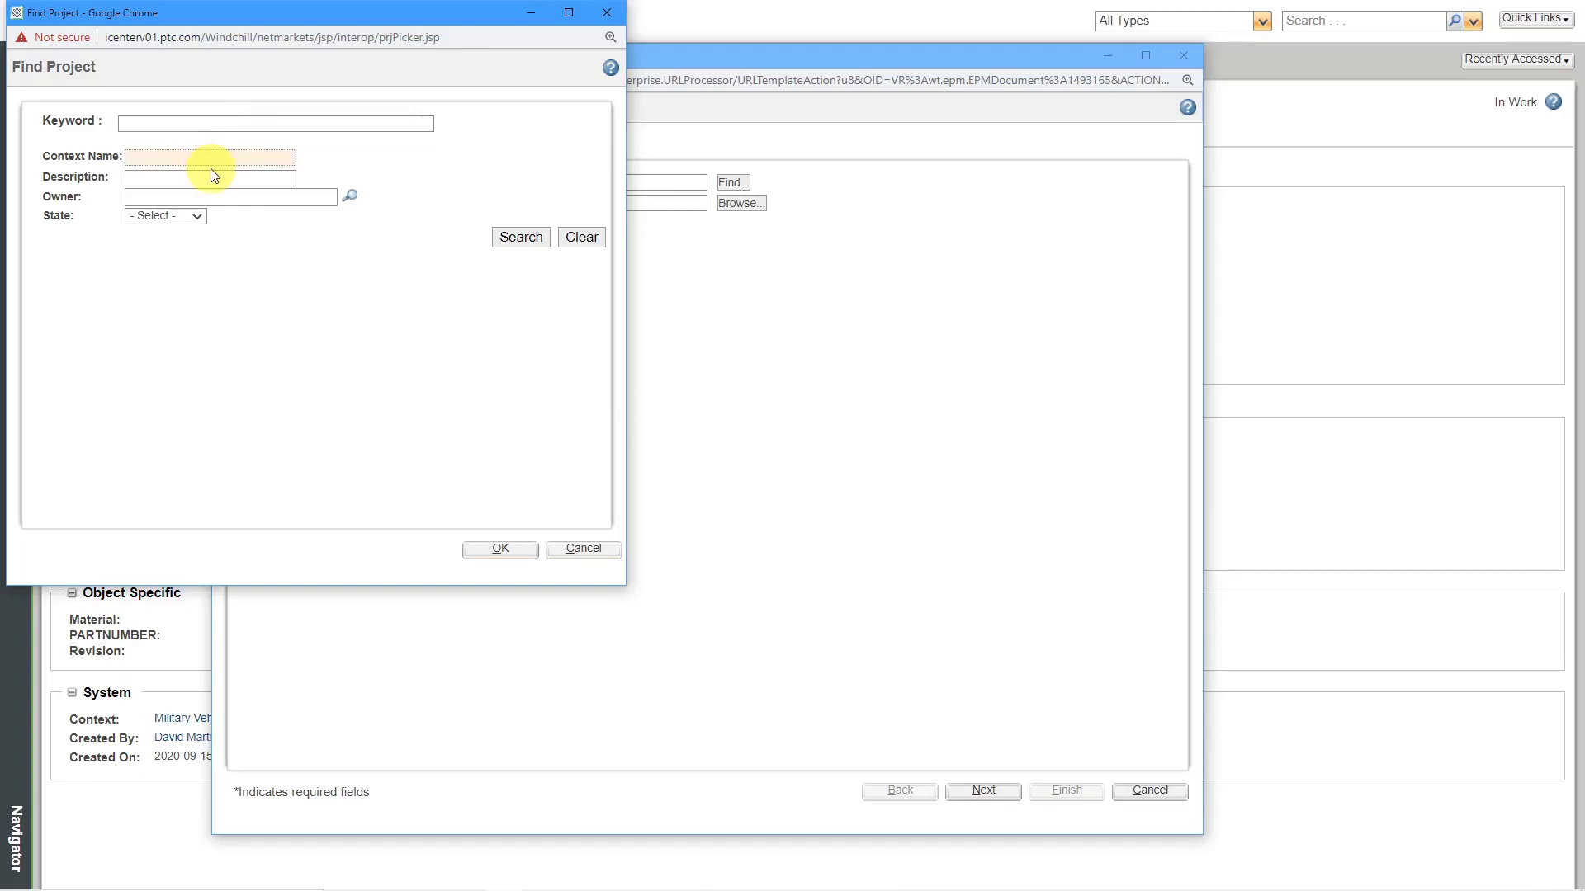
{"action": "type", "text": "m*"}
{"action": "key", "text": "Return"}
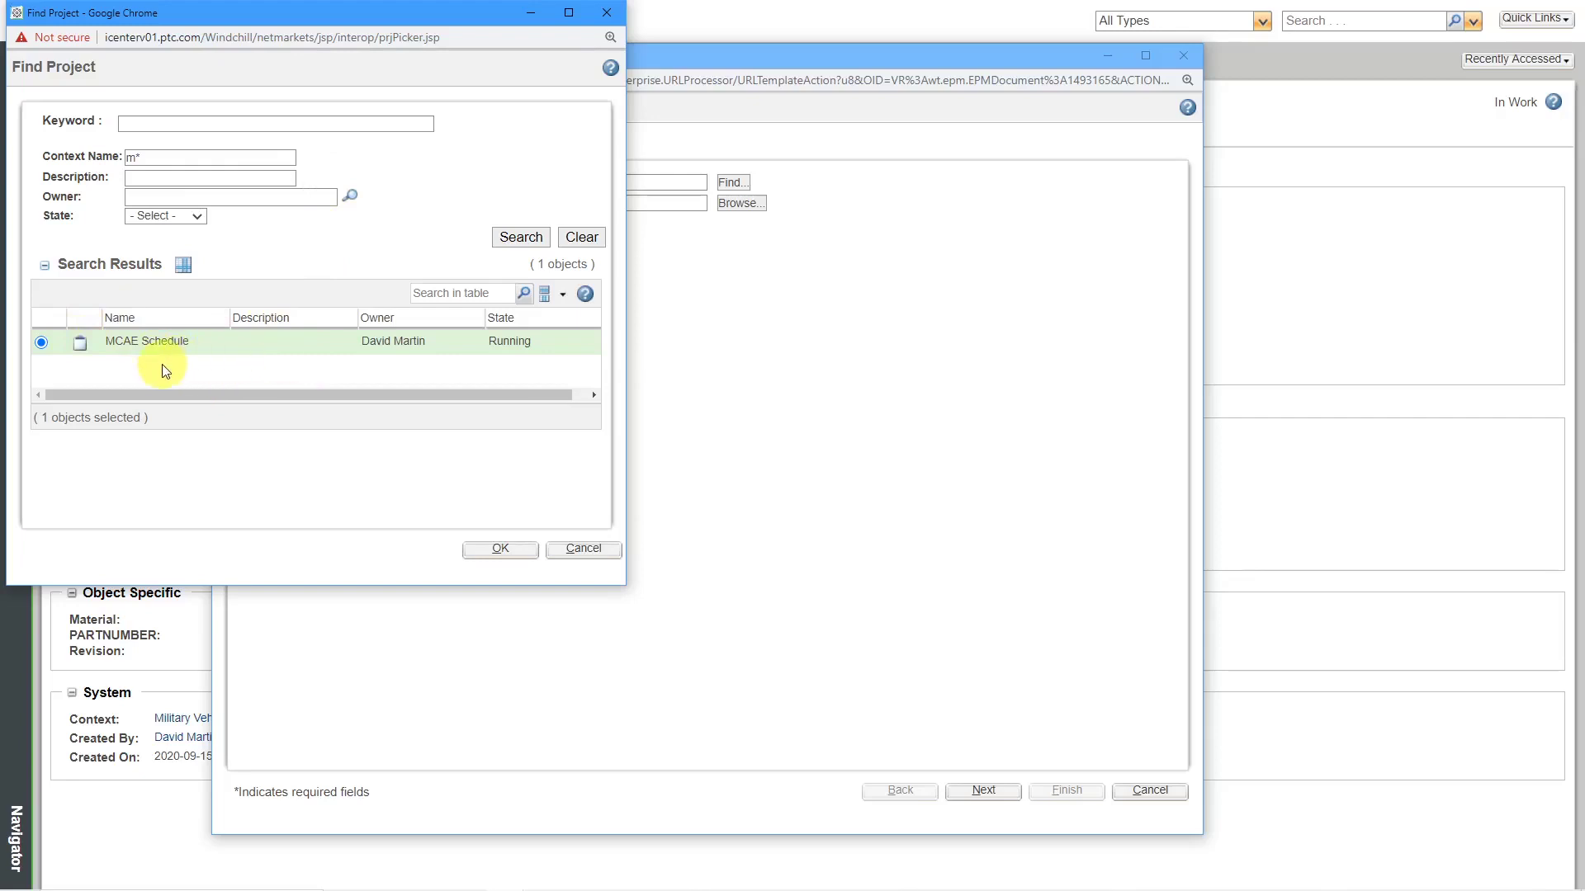
{"action": "left_click", "coordinate": [498, 550]}
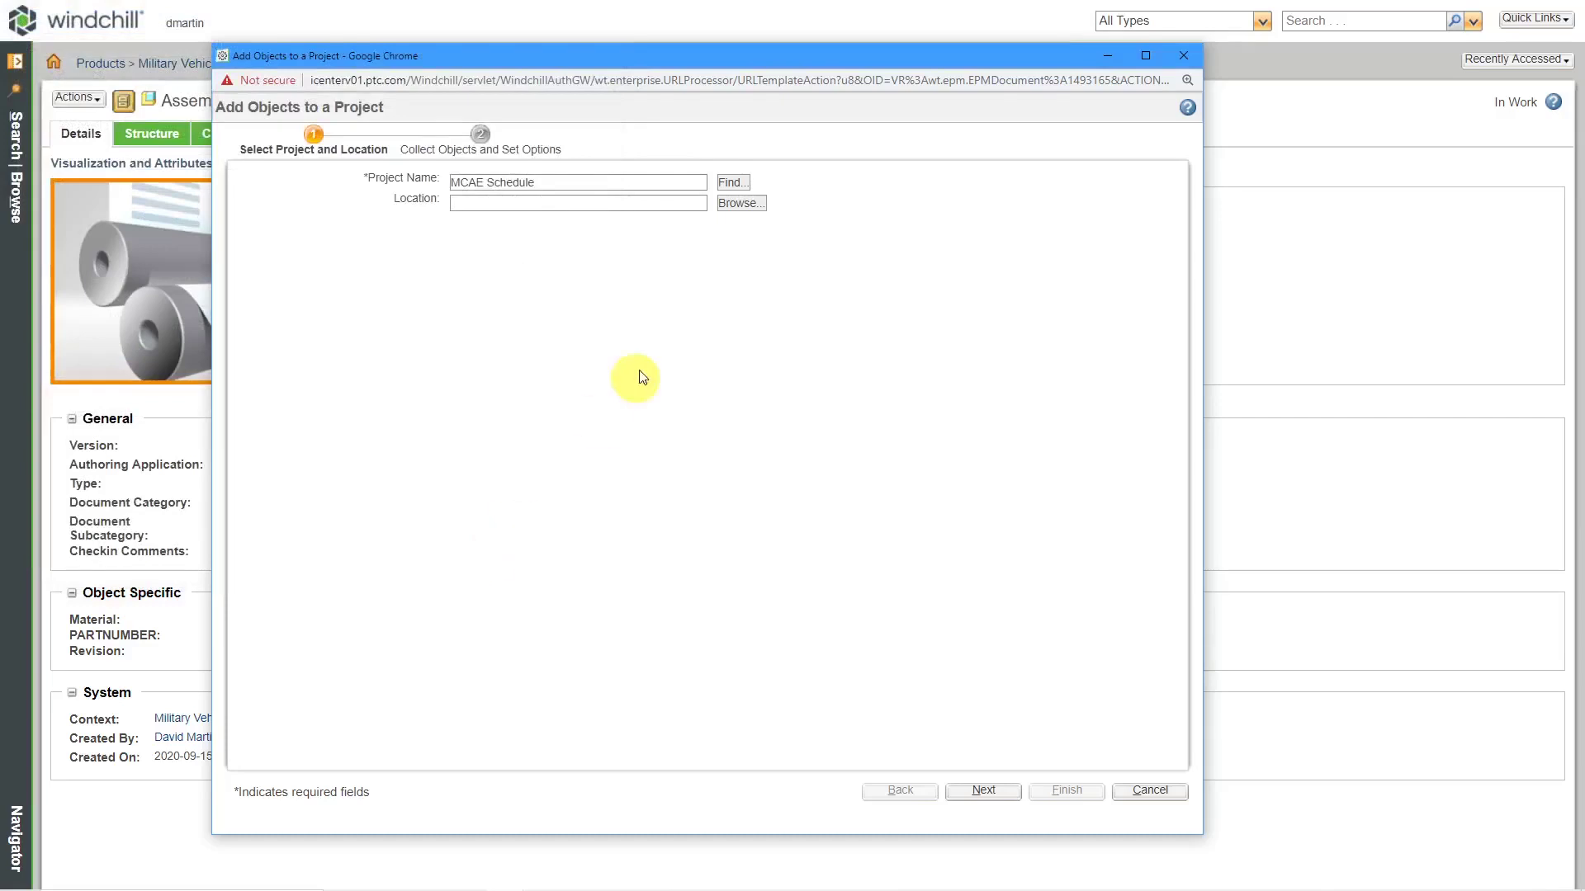
{"action": "left_click", "coordinate": [732, 204]}
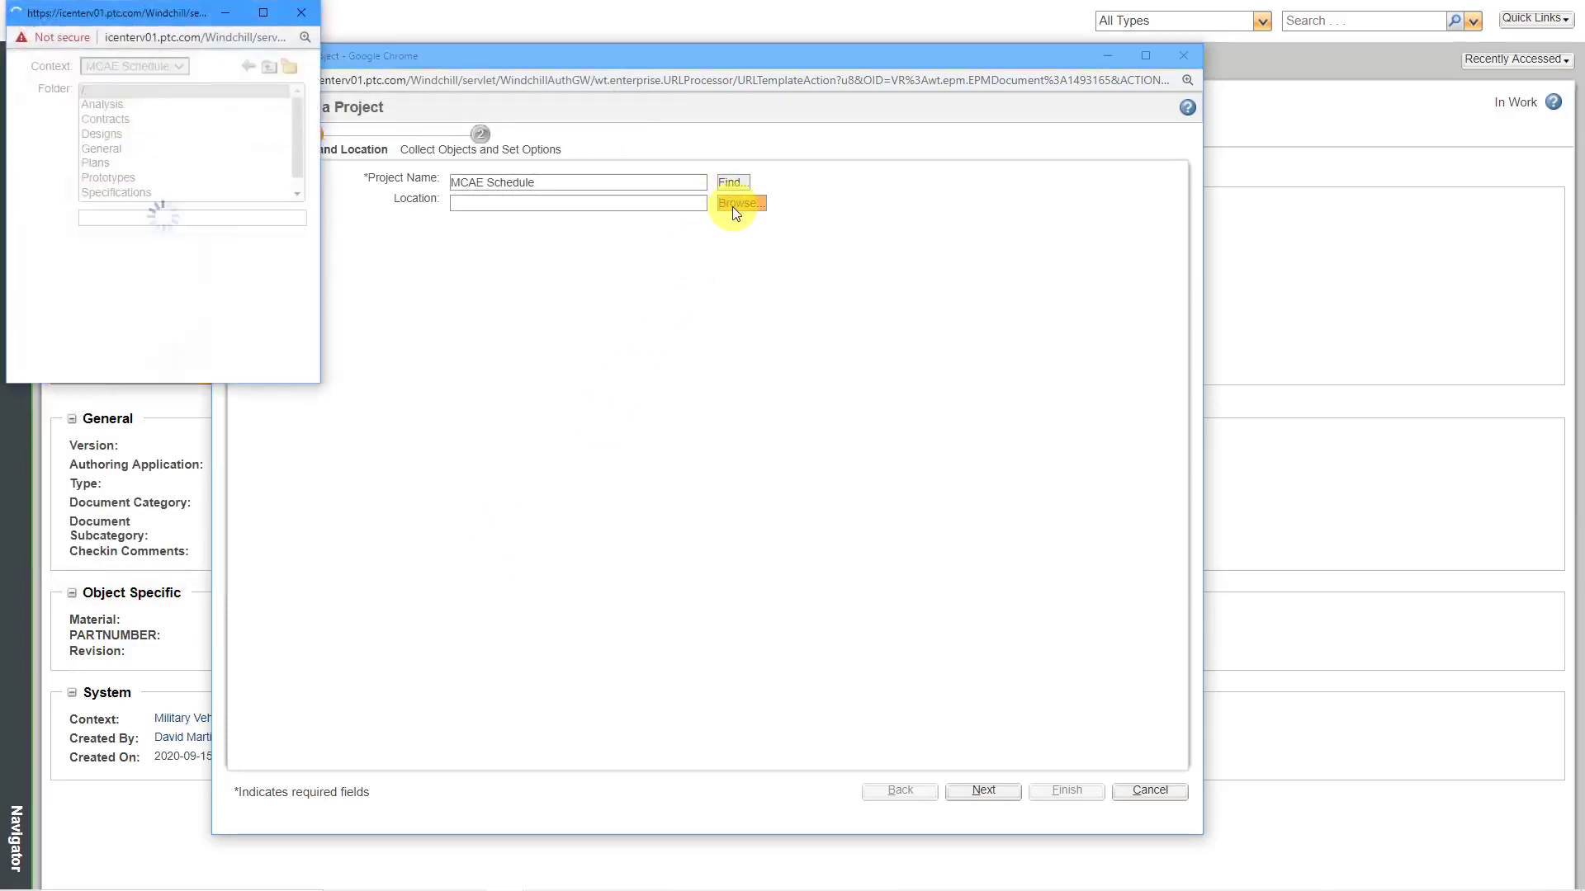
{"action": "left_click", "coordinate": [127, 177]}
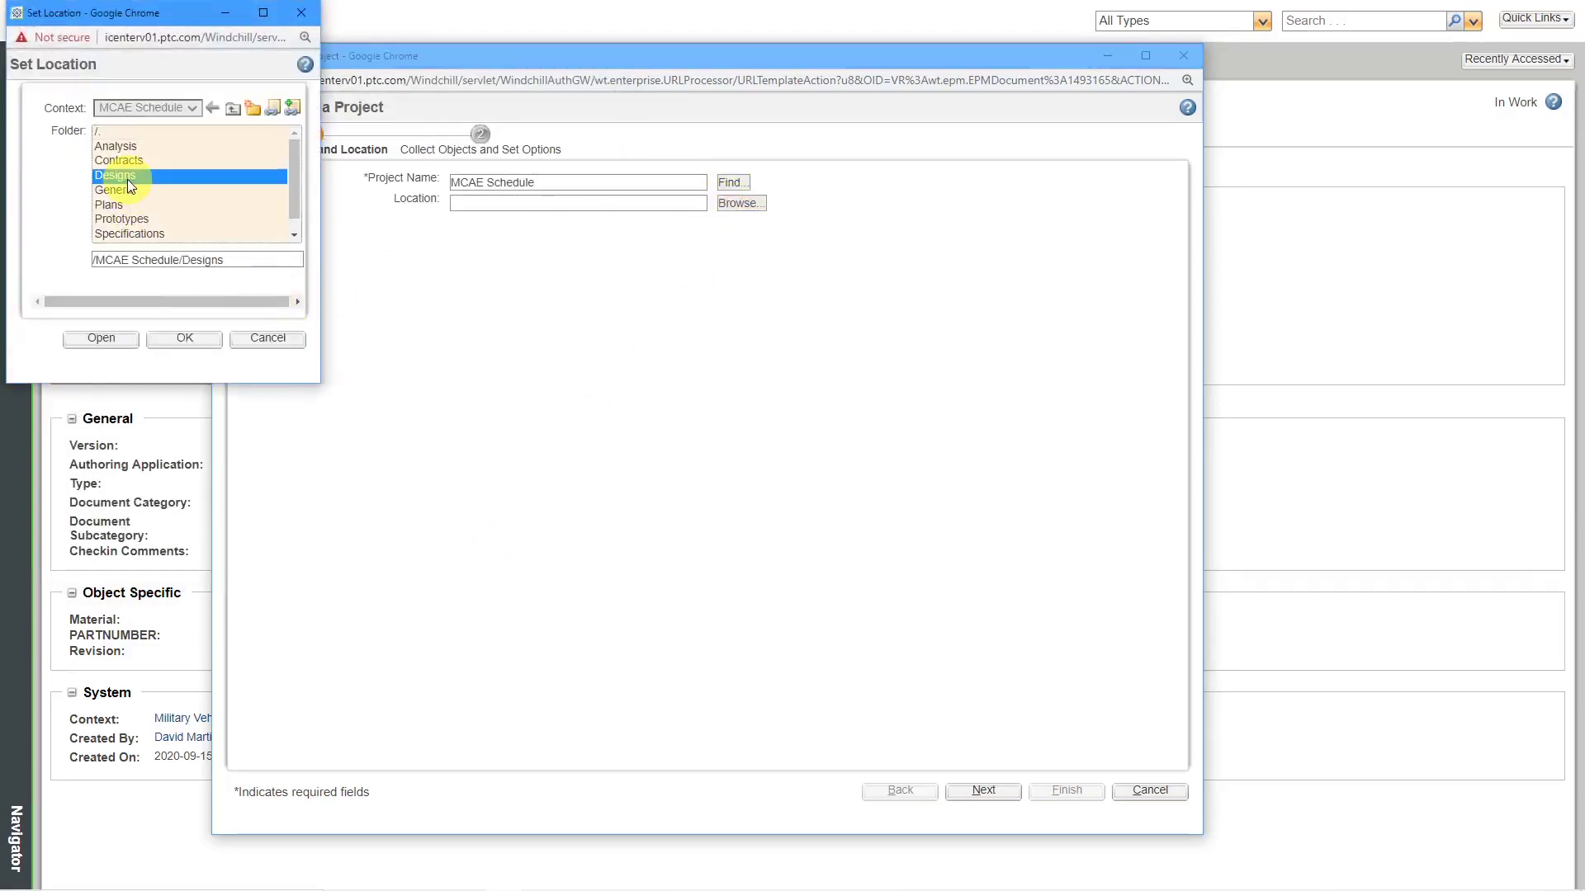
{"action": "left_click", "coordinate": [184, 339]}
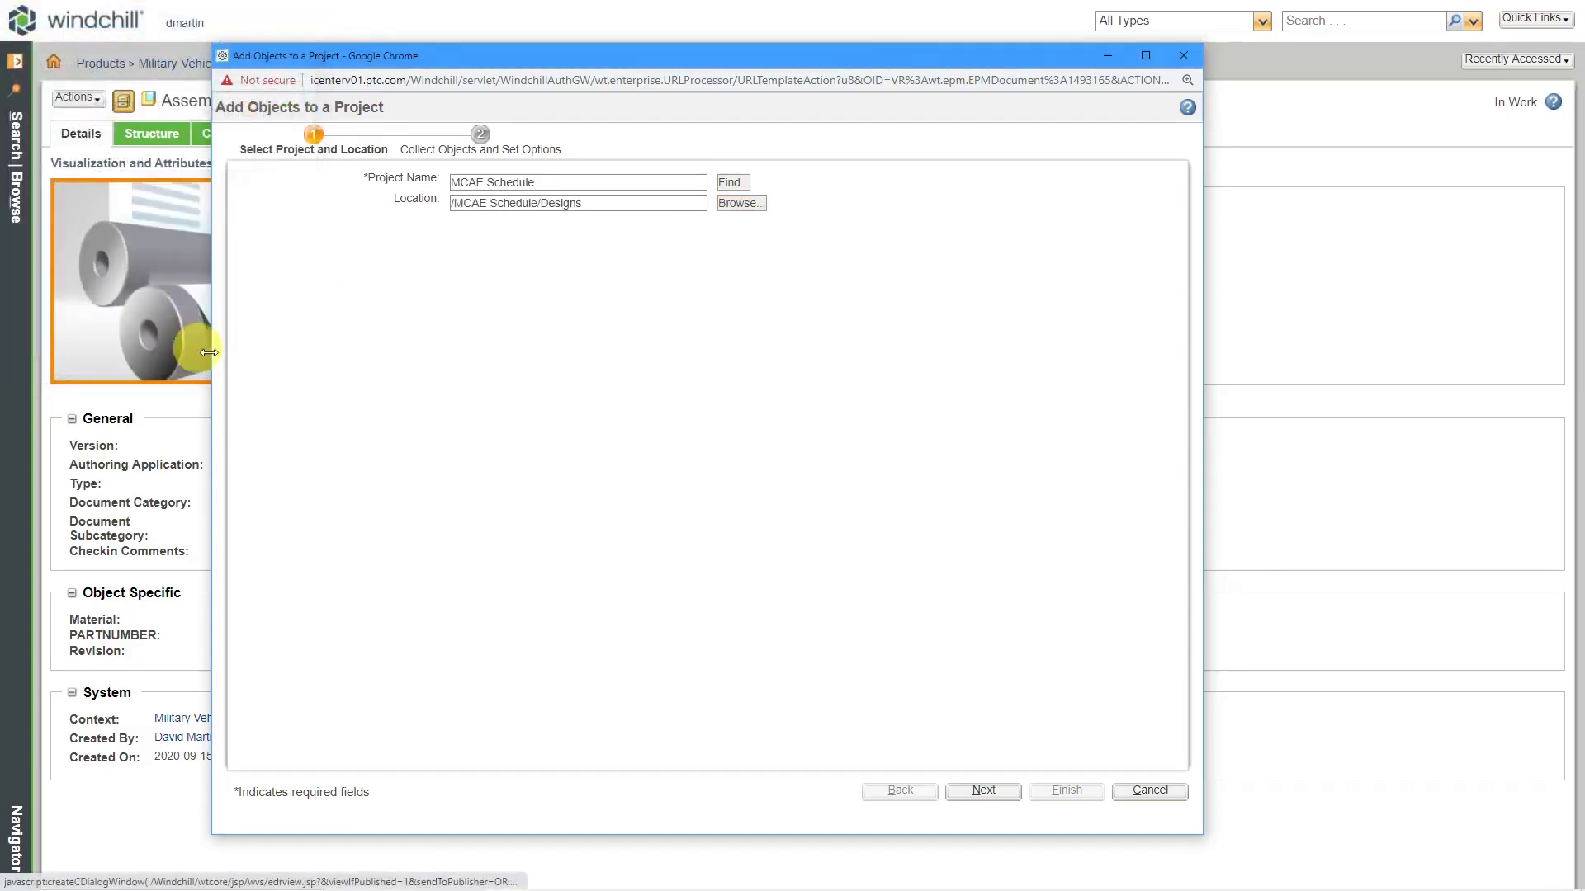
- Keep all dependents, collect related parts, and select all 24 AH-64D objects for sharing
{"action": "left_click", "coordinate": [984, 791]}
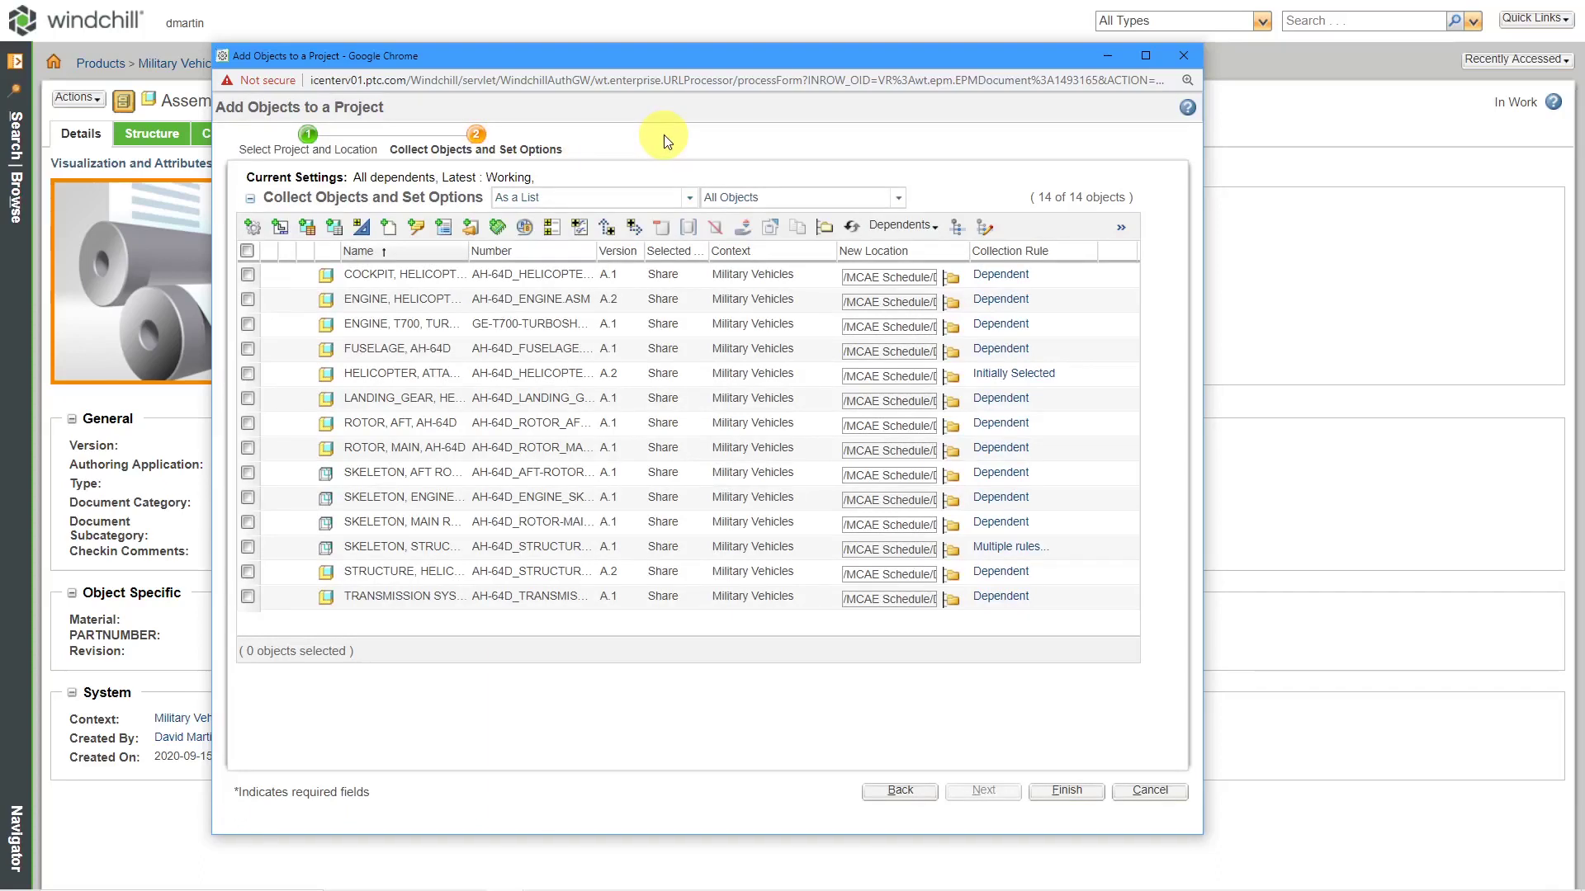
{"action": "left_click", "coordinate": [916, 228]}
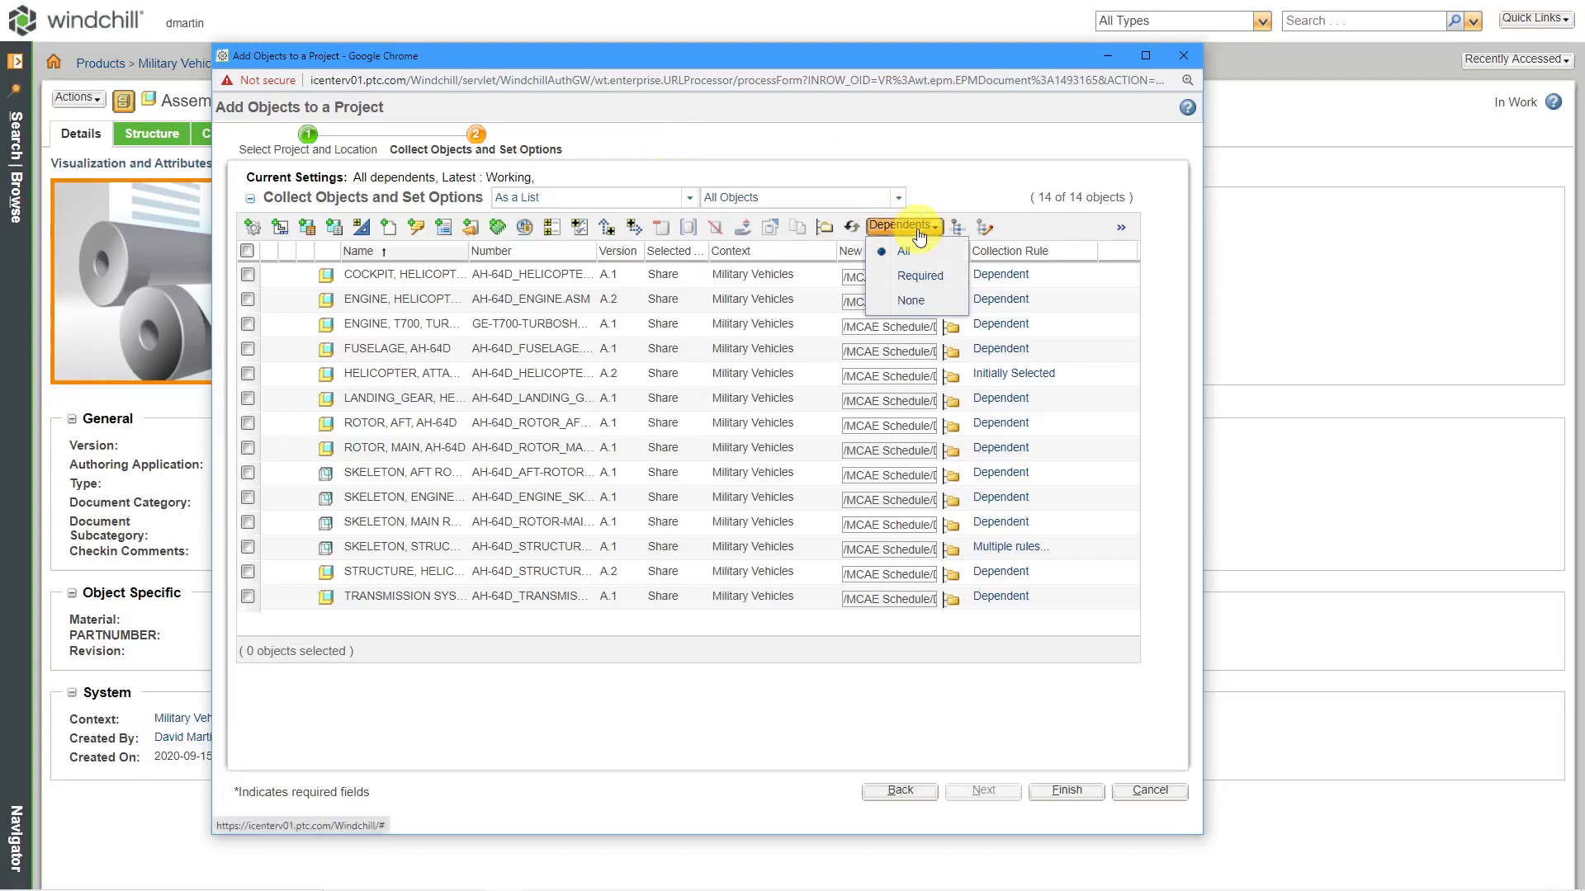
{"action": "left_click", "coordinate": [944, 165]}
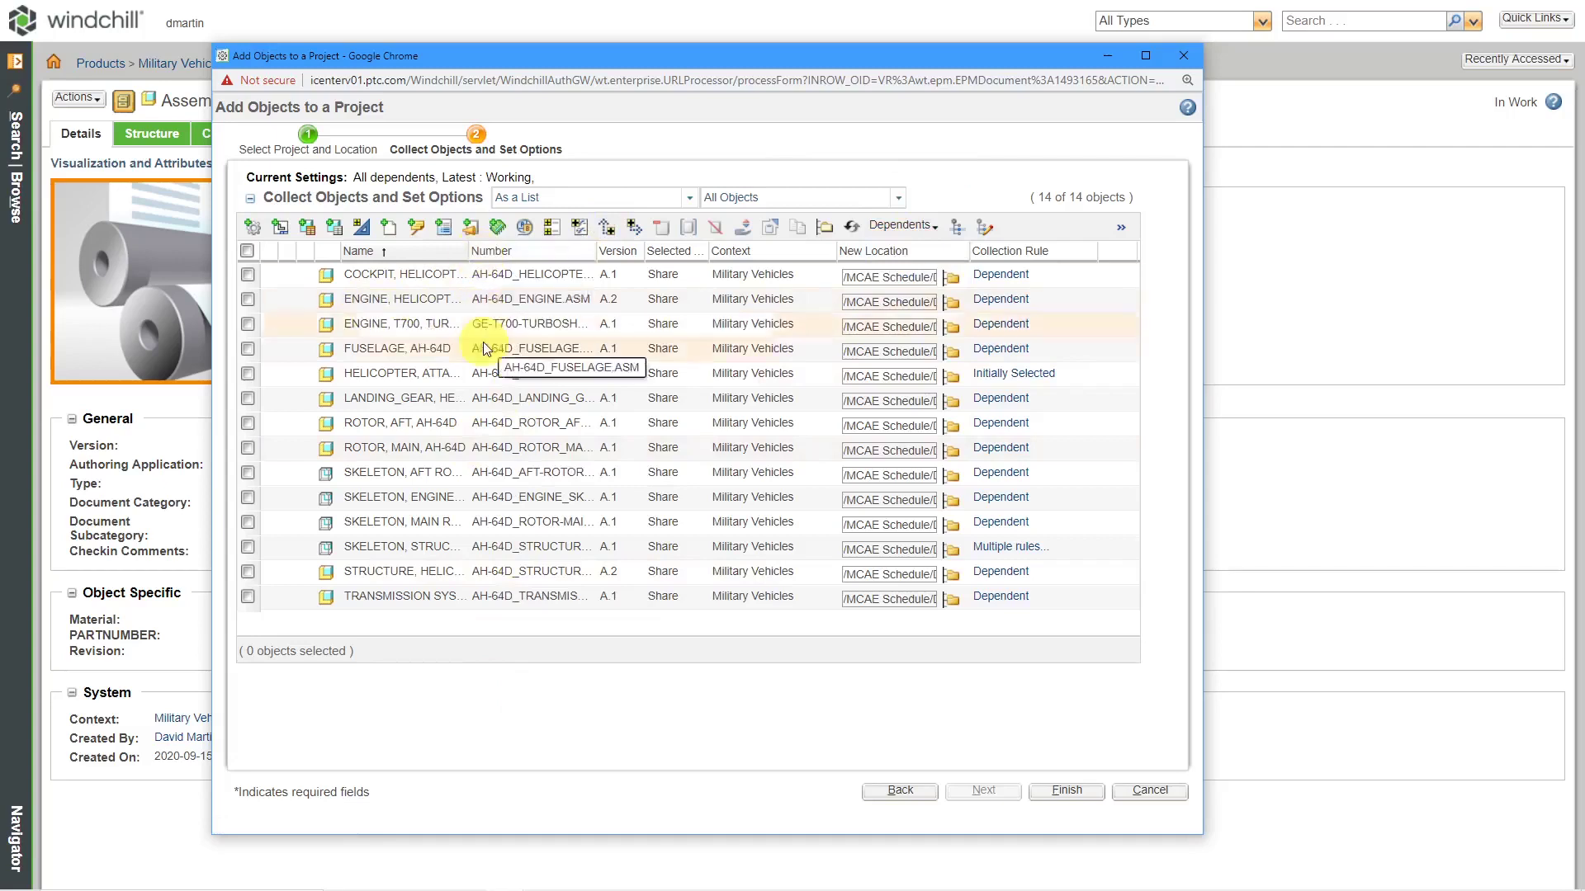
{"action": "mouse_move", "coordinate": [1032, 375]}
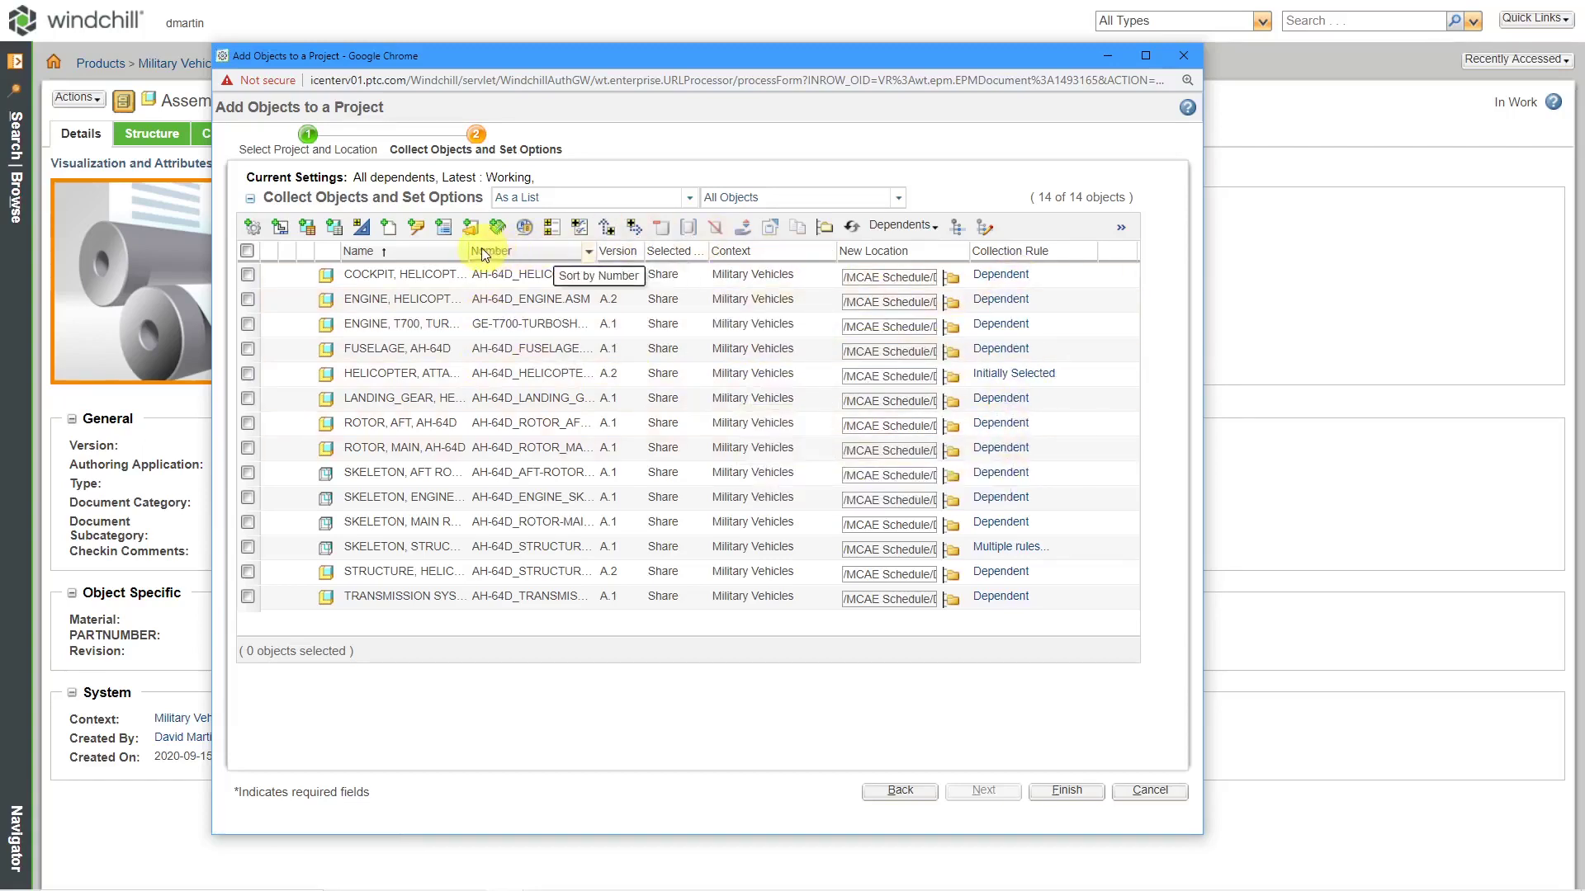
{"action": "left_click_drag", "start_coordinate": [468, 250], "coordinate": [536, 246]}
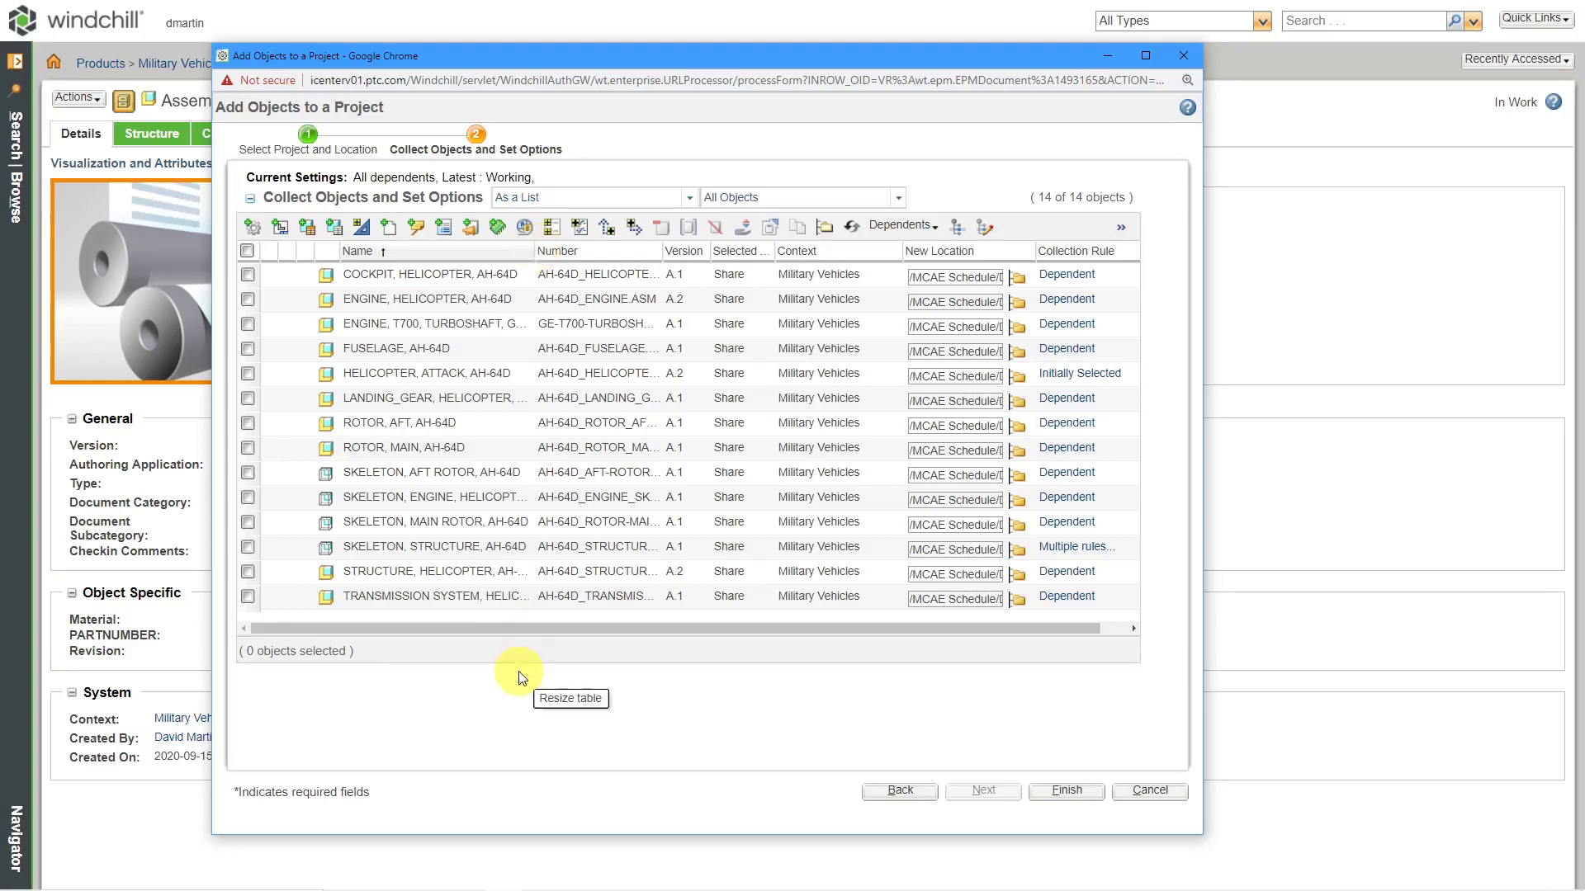
{"action": "left_click_drag", "start_coordinate": [521, 670], "coordinate": [509, 712]}
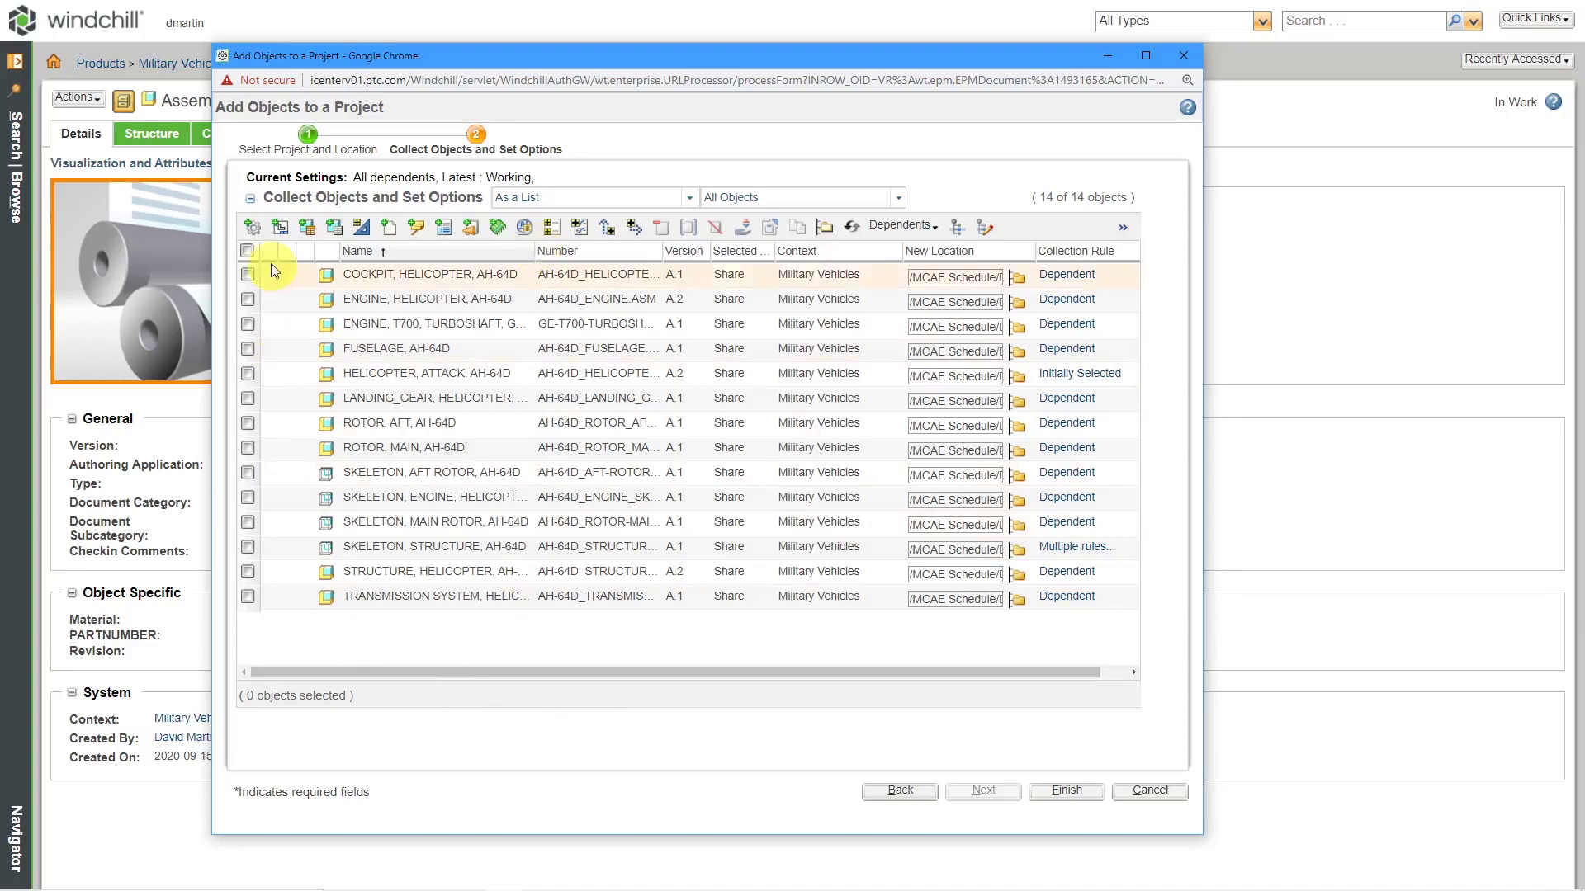
{"action": "left_click", "coordinate": [247, 251]}
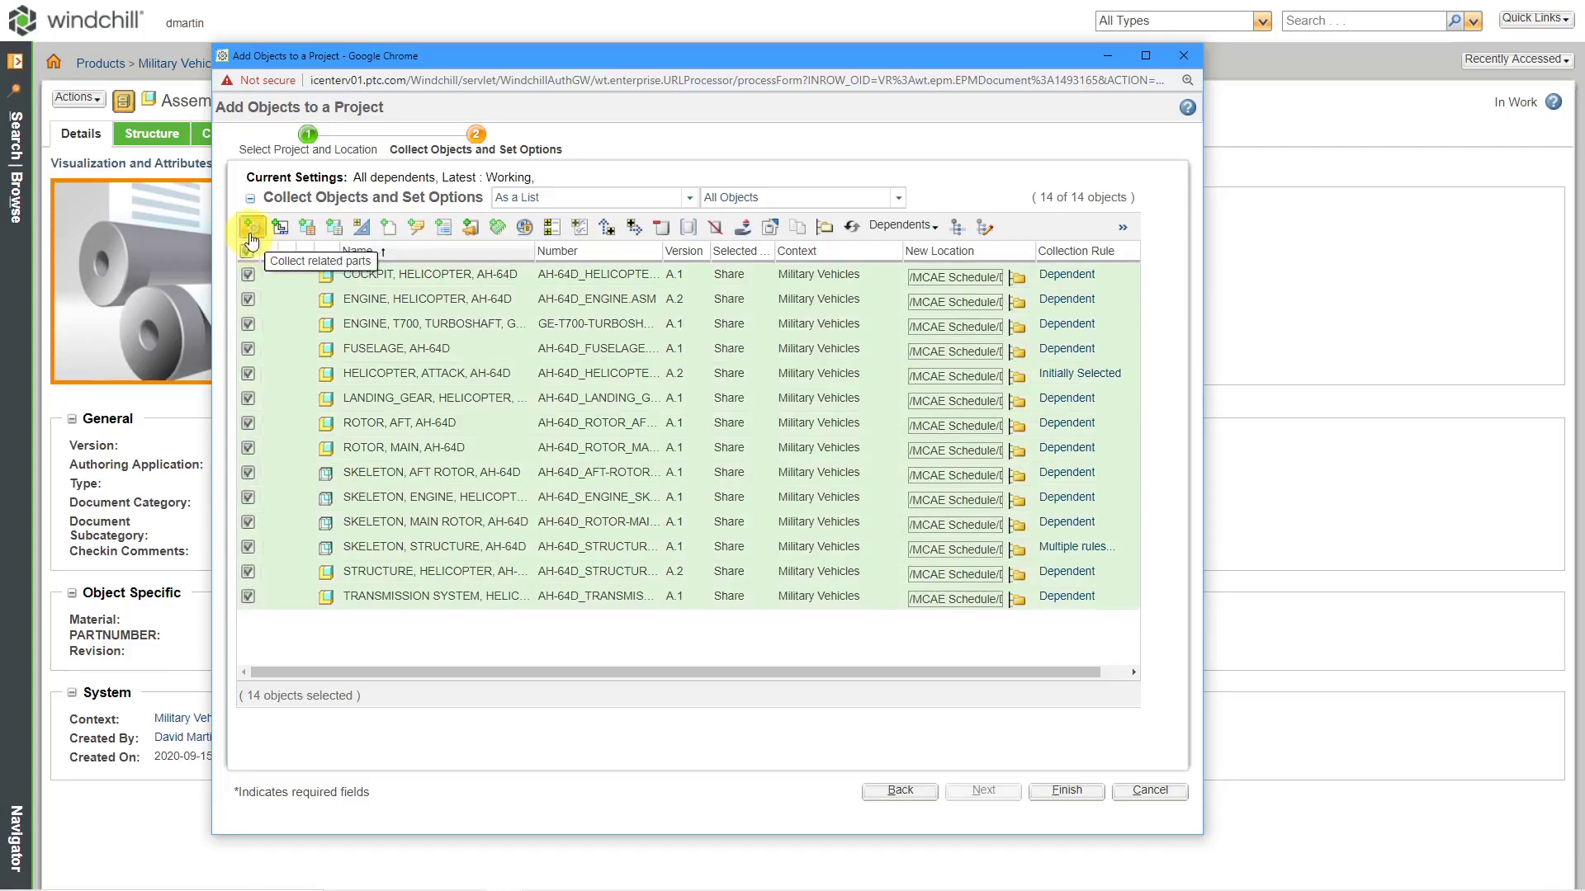
{"action": "left_click", "coordinate": [251, 235]}
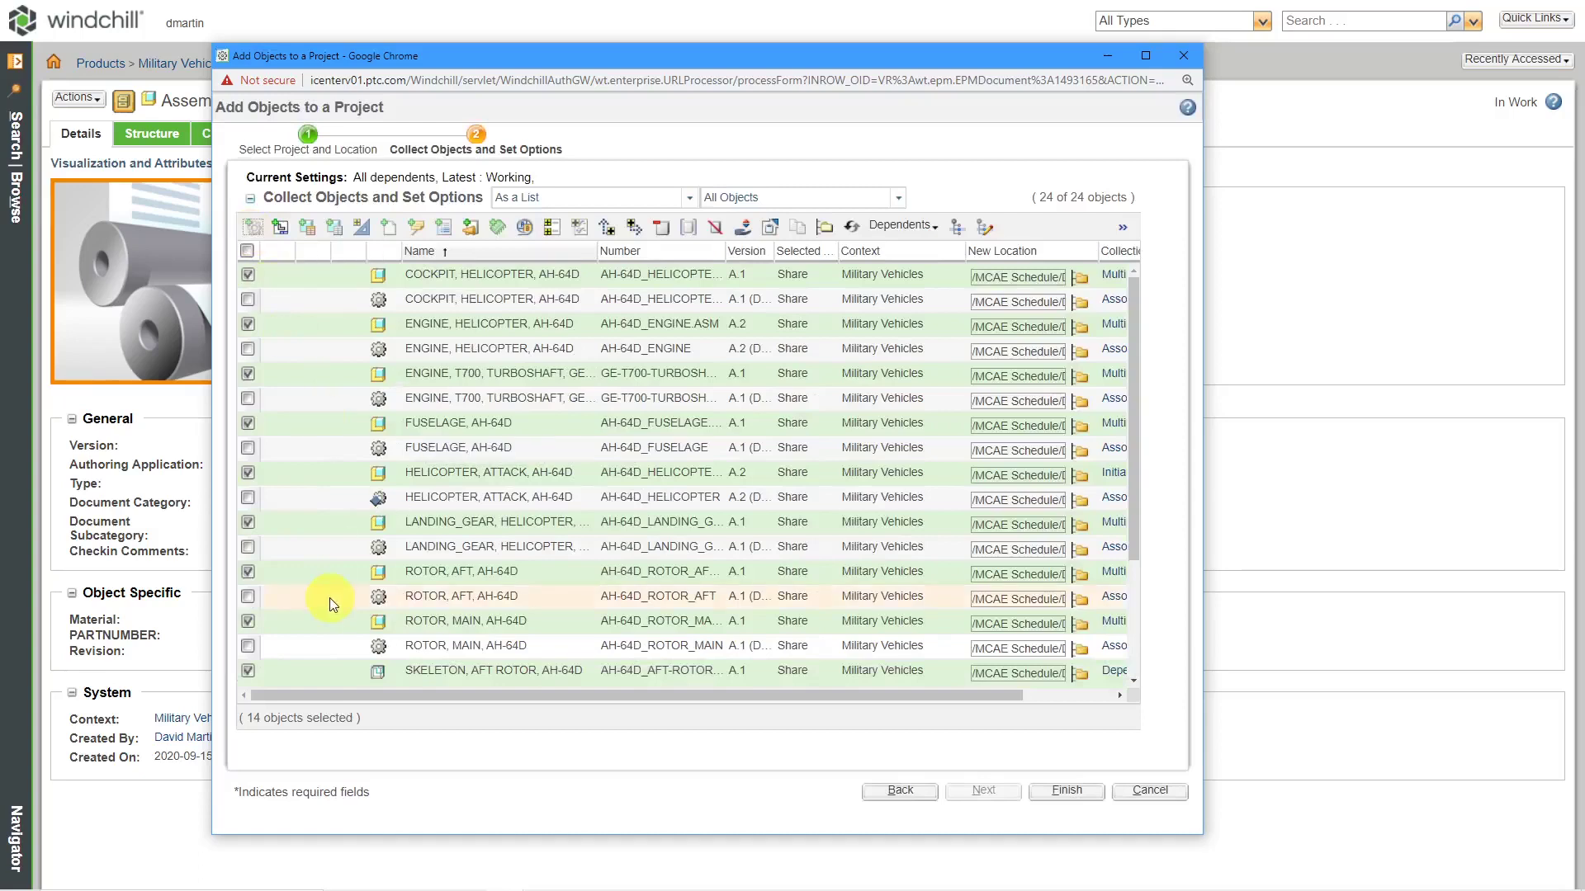
{"action": "left_click", "coordinate": [249, 251]}
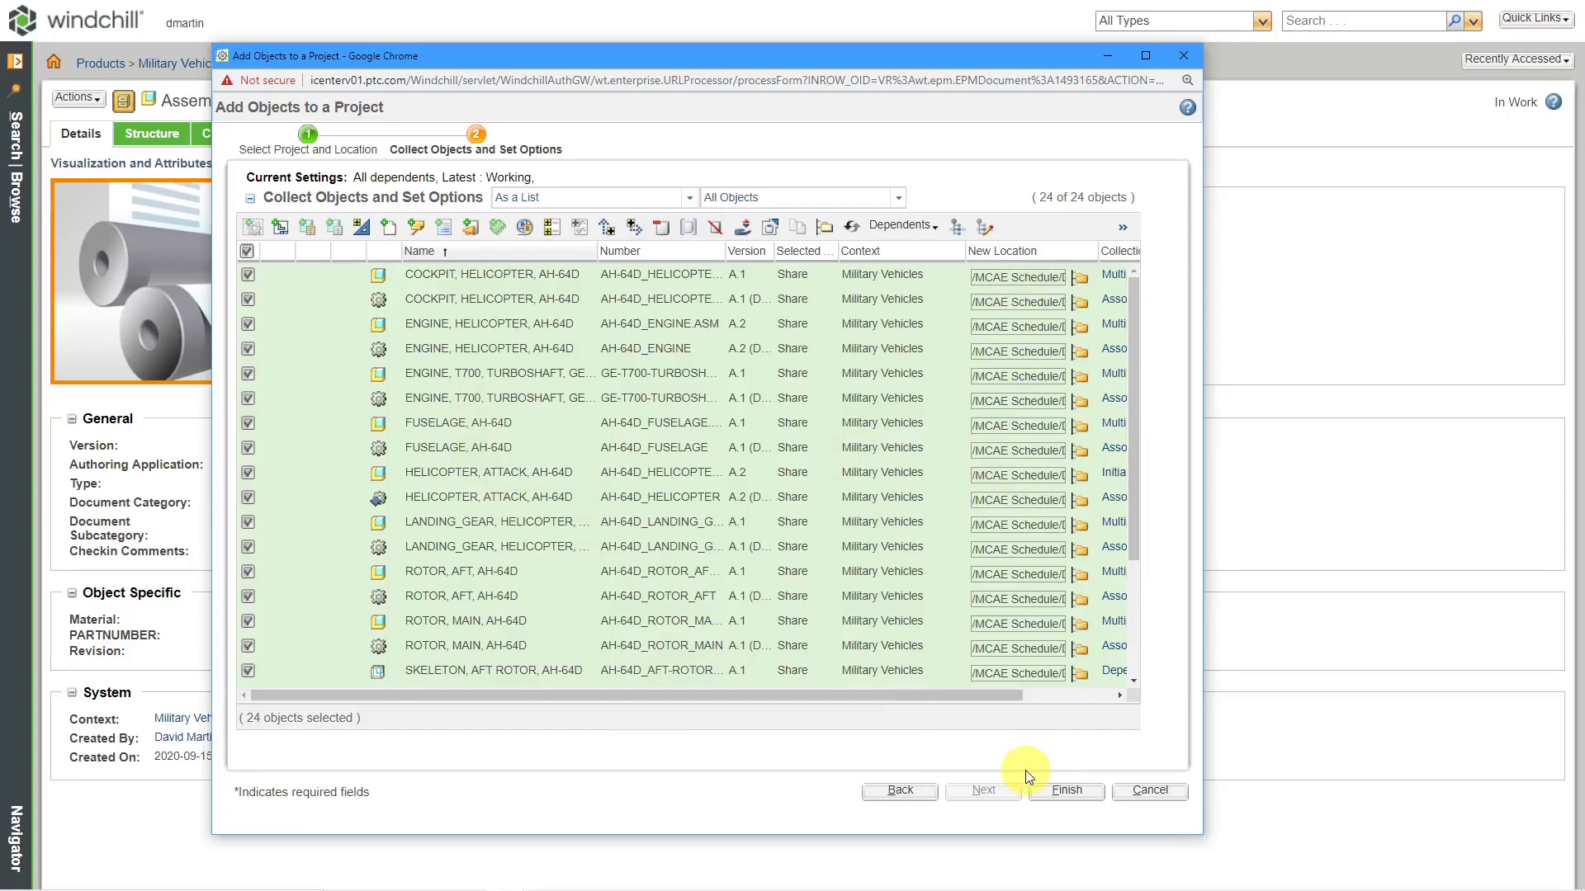
- Share the 24 selected objects to /MCAE Schedule/Designs and acknowledge the success alert
{"action": "left_click", "coordinate": [1066, 792]}
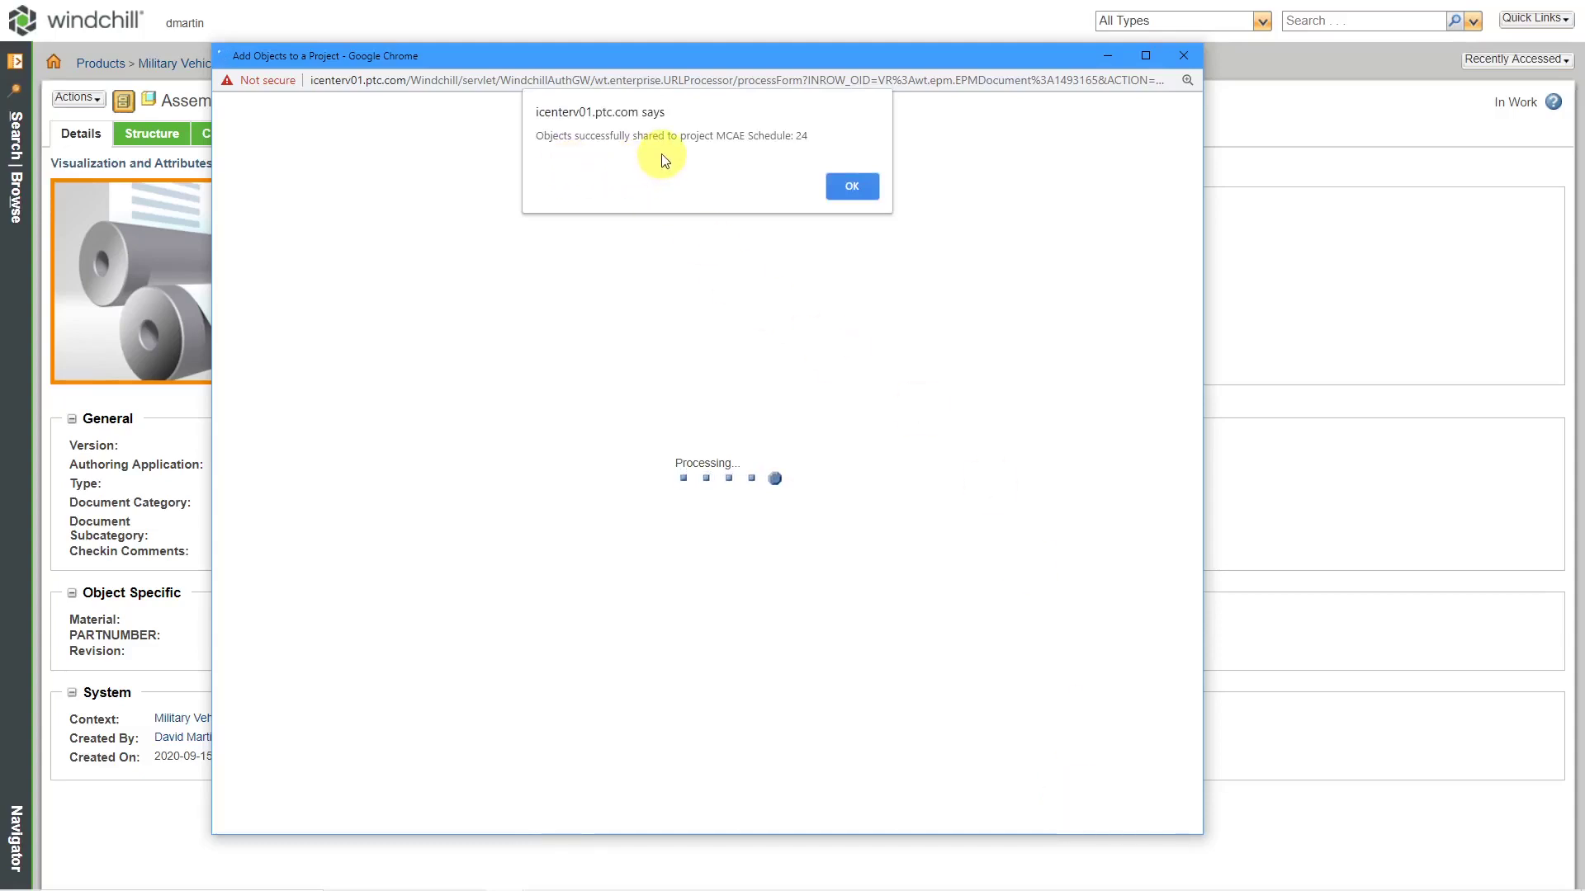
{"action": "left_click", "coordinate": [848, 188]}
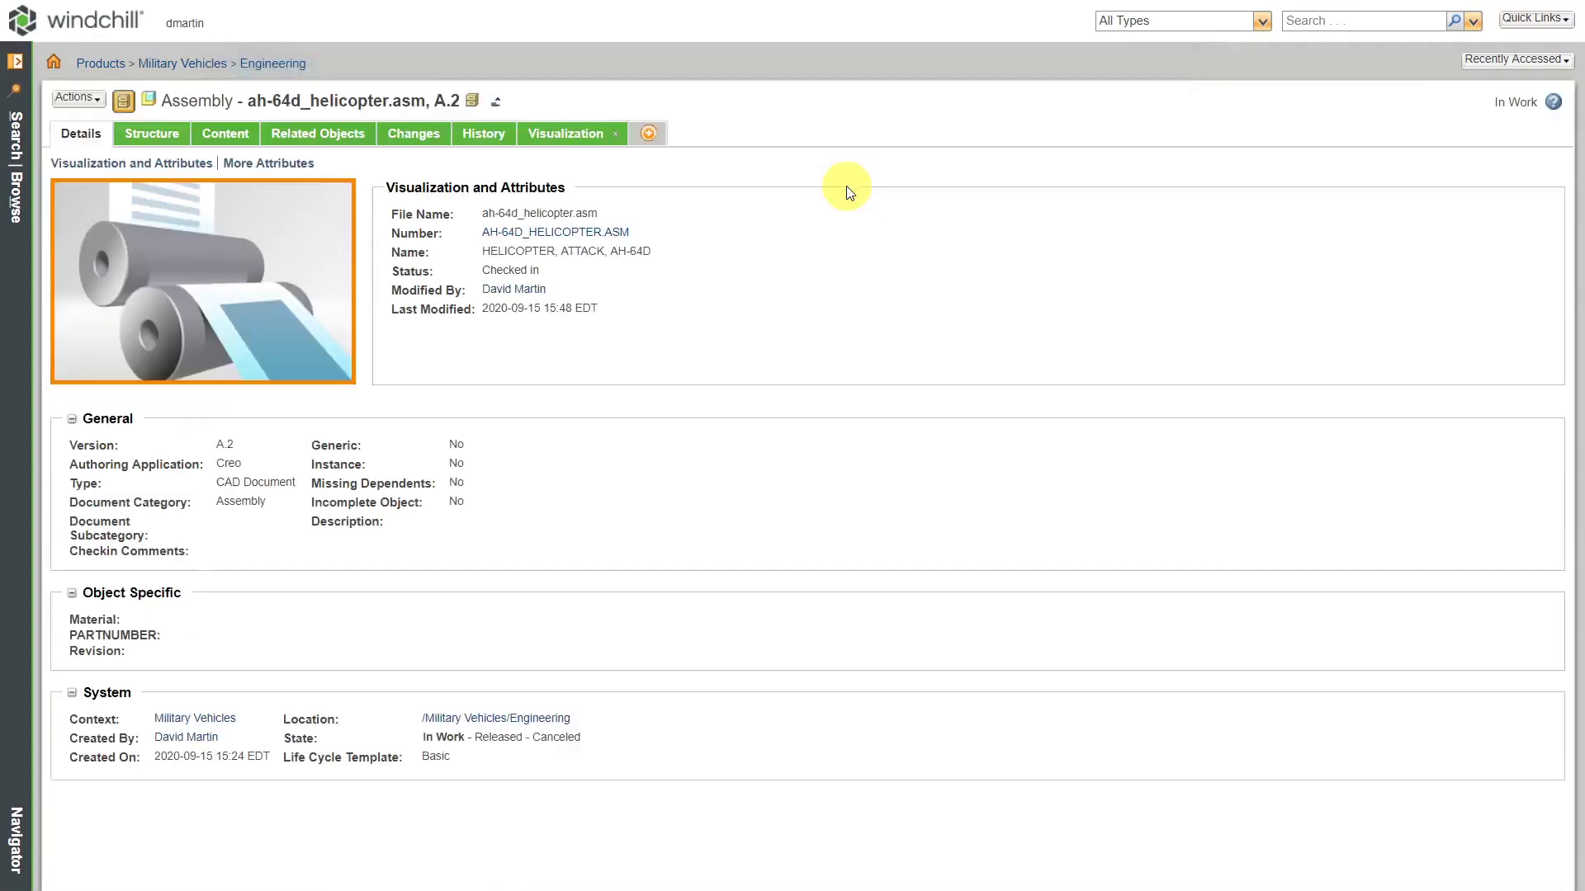
- Open the MCAE Schedule Designs folder and review the FUSELAGE, AH-64D assembly's actions
{"action": "left_click", "coordinate": [1525, 61]}
{"action": "left_click", "coordinate": [1397, 111]}
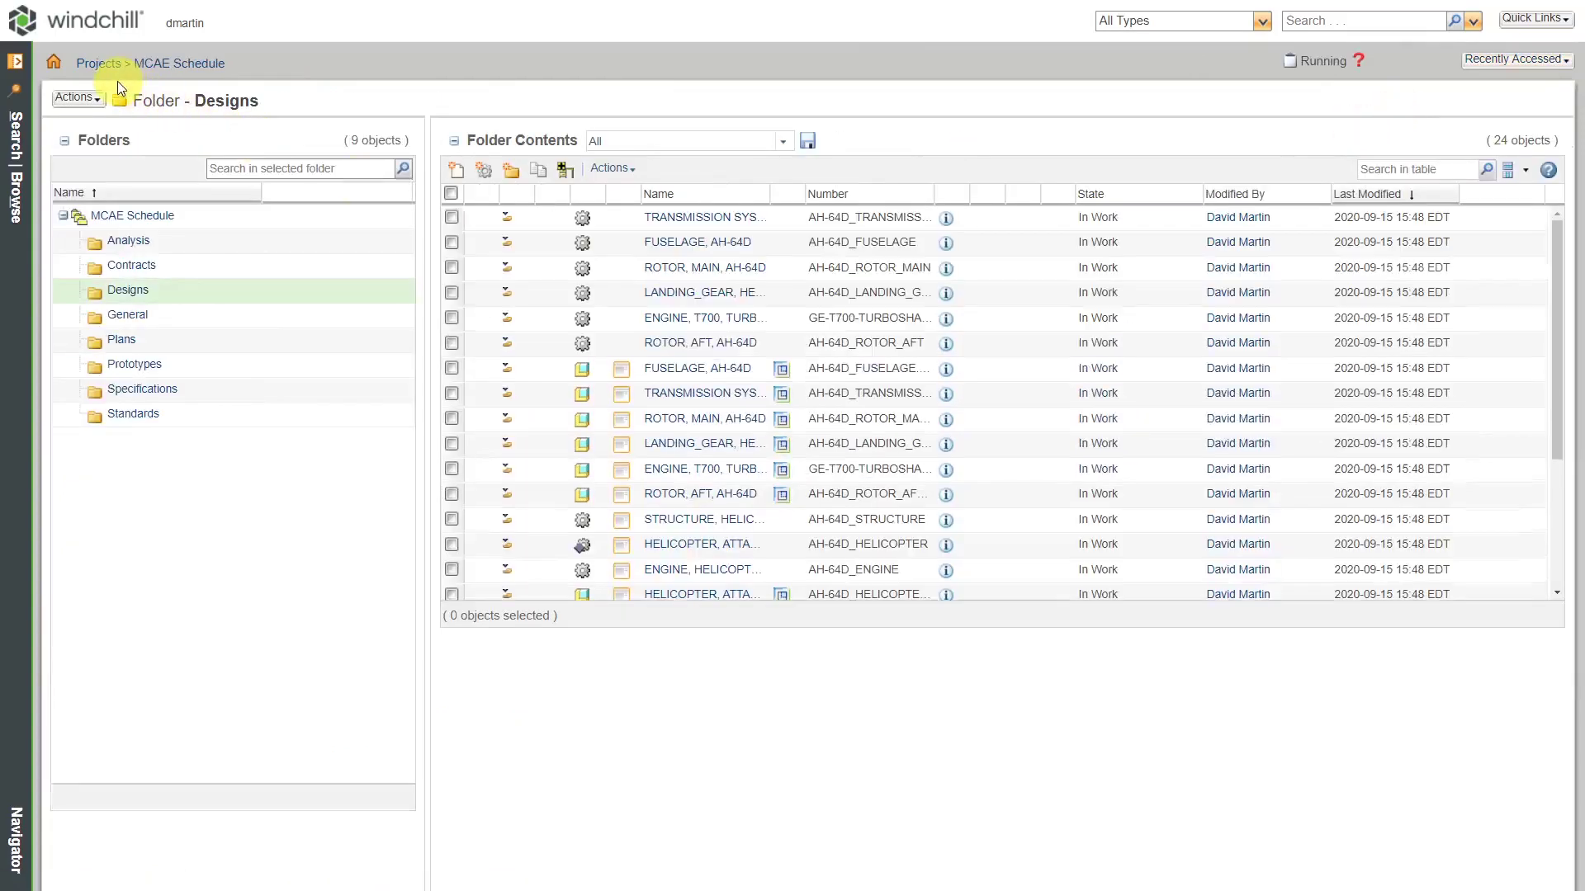
{"action": "left_click_drag", "start_coordinate": [603, 629], "coordinate": [591, 789]}
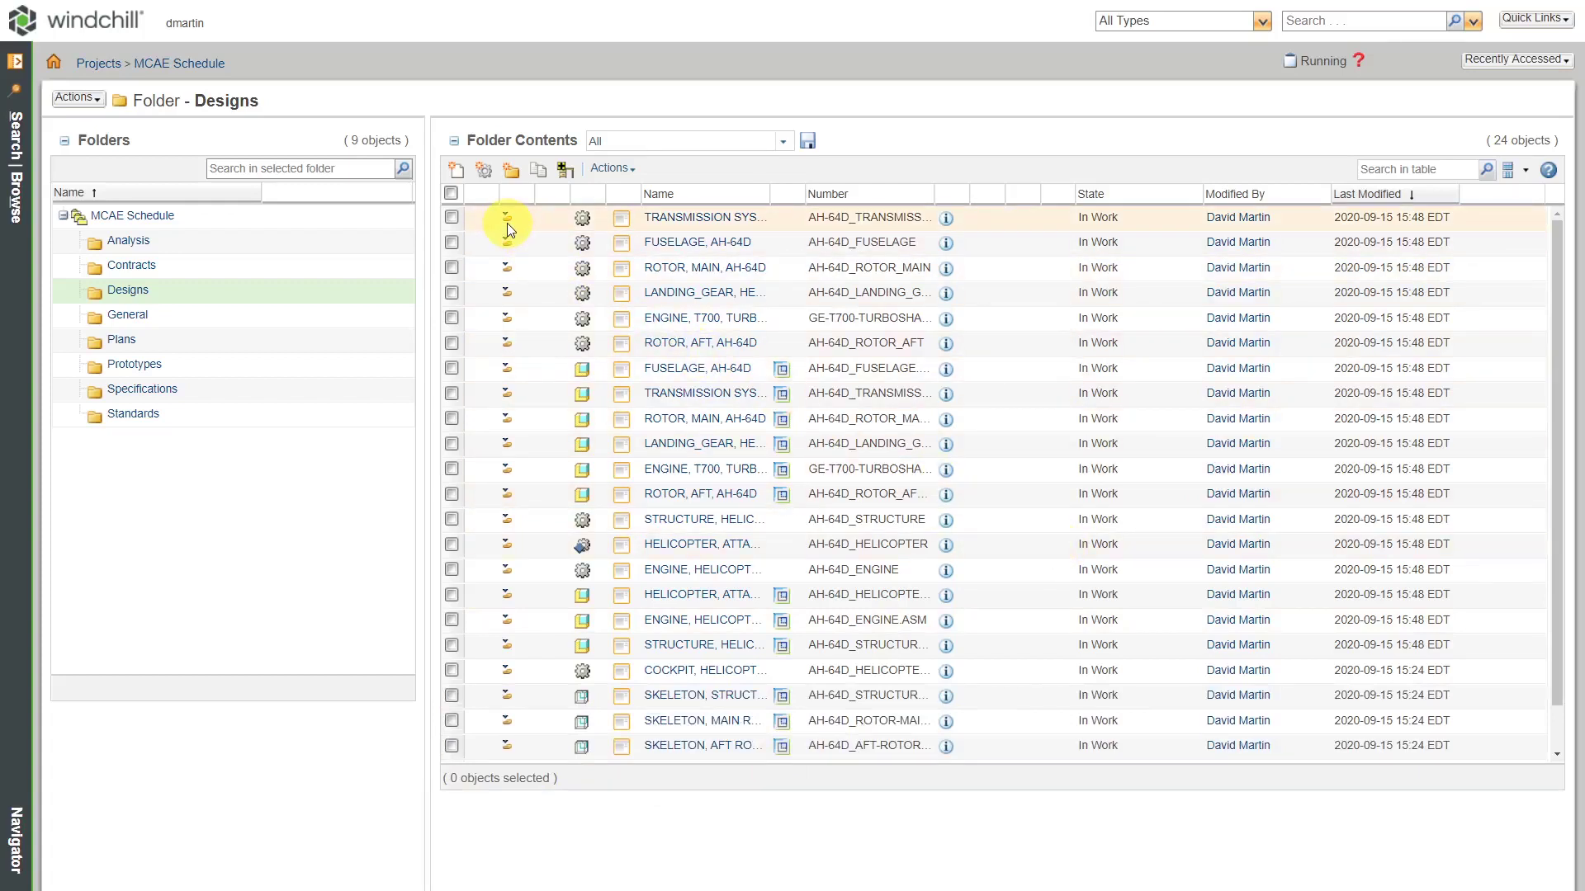
{"action": "mouse_move", "coordinate": [508, 219]}
{"action": "right_click", "coordinate": [673, 374]}
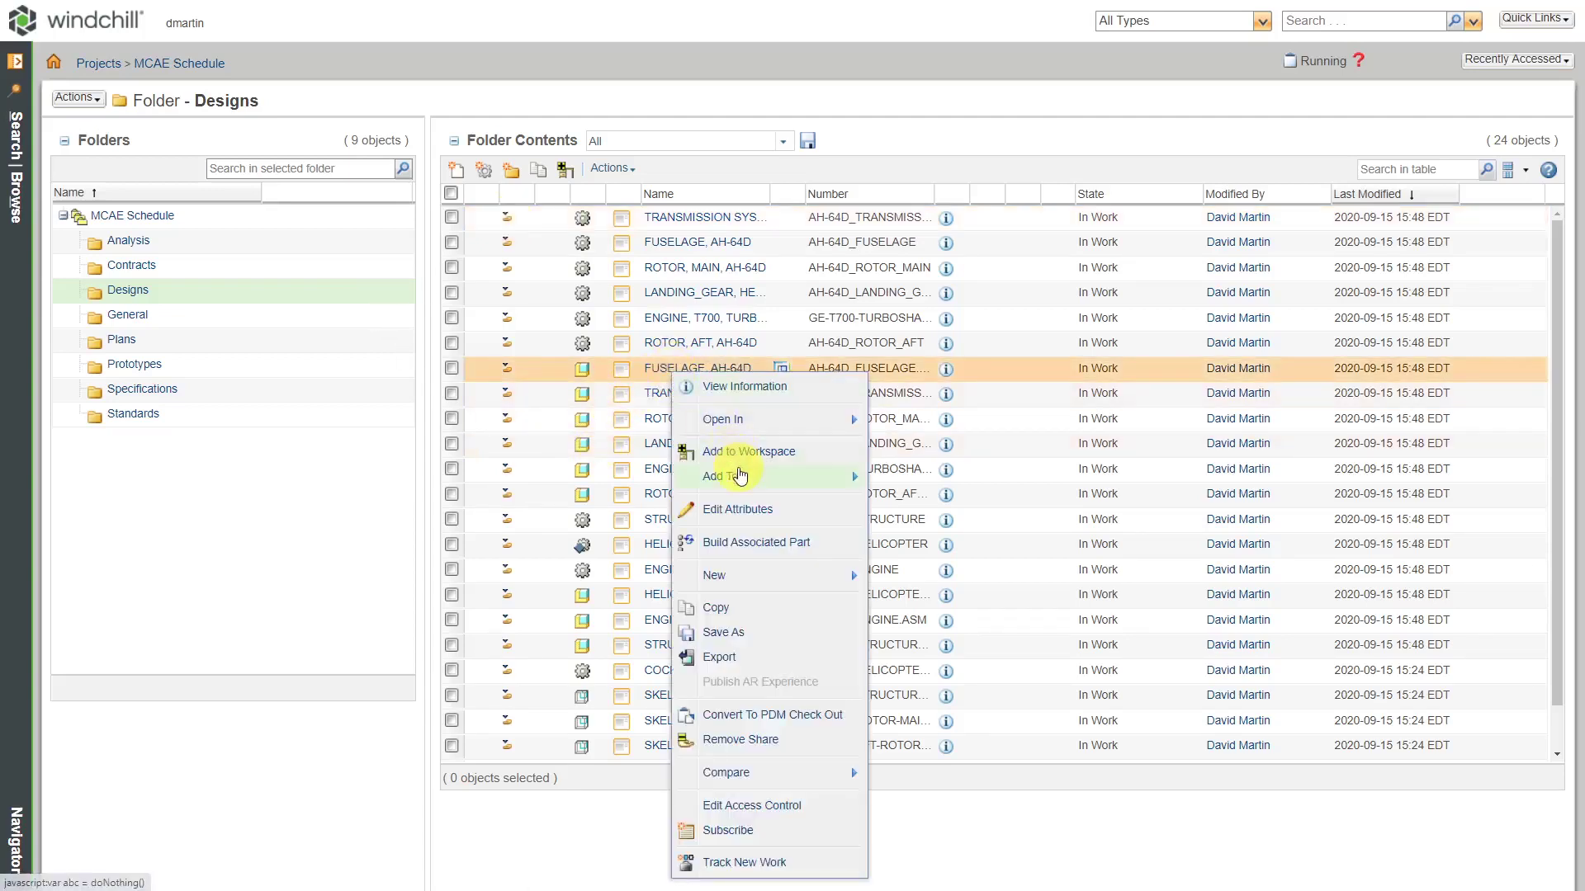
{"action": "mouse_move", "coordinate": [740, 476]}
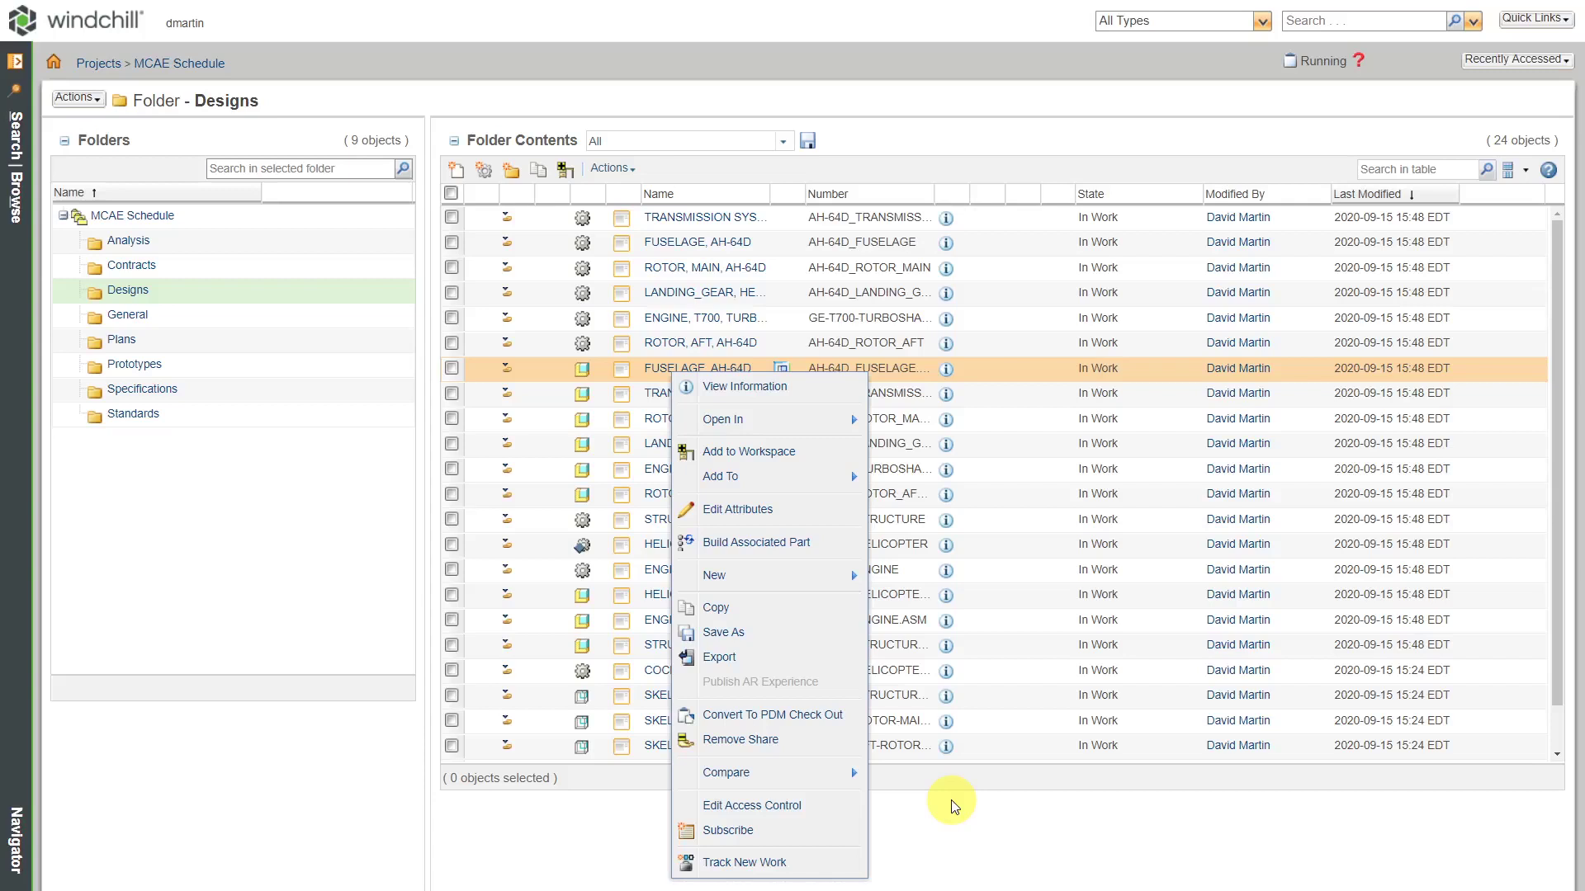
{"action": "left_click", "coordinate": [947, 806]}
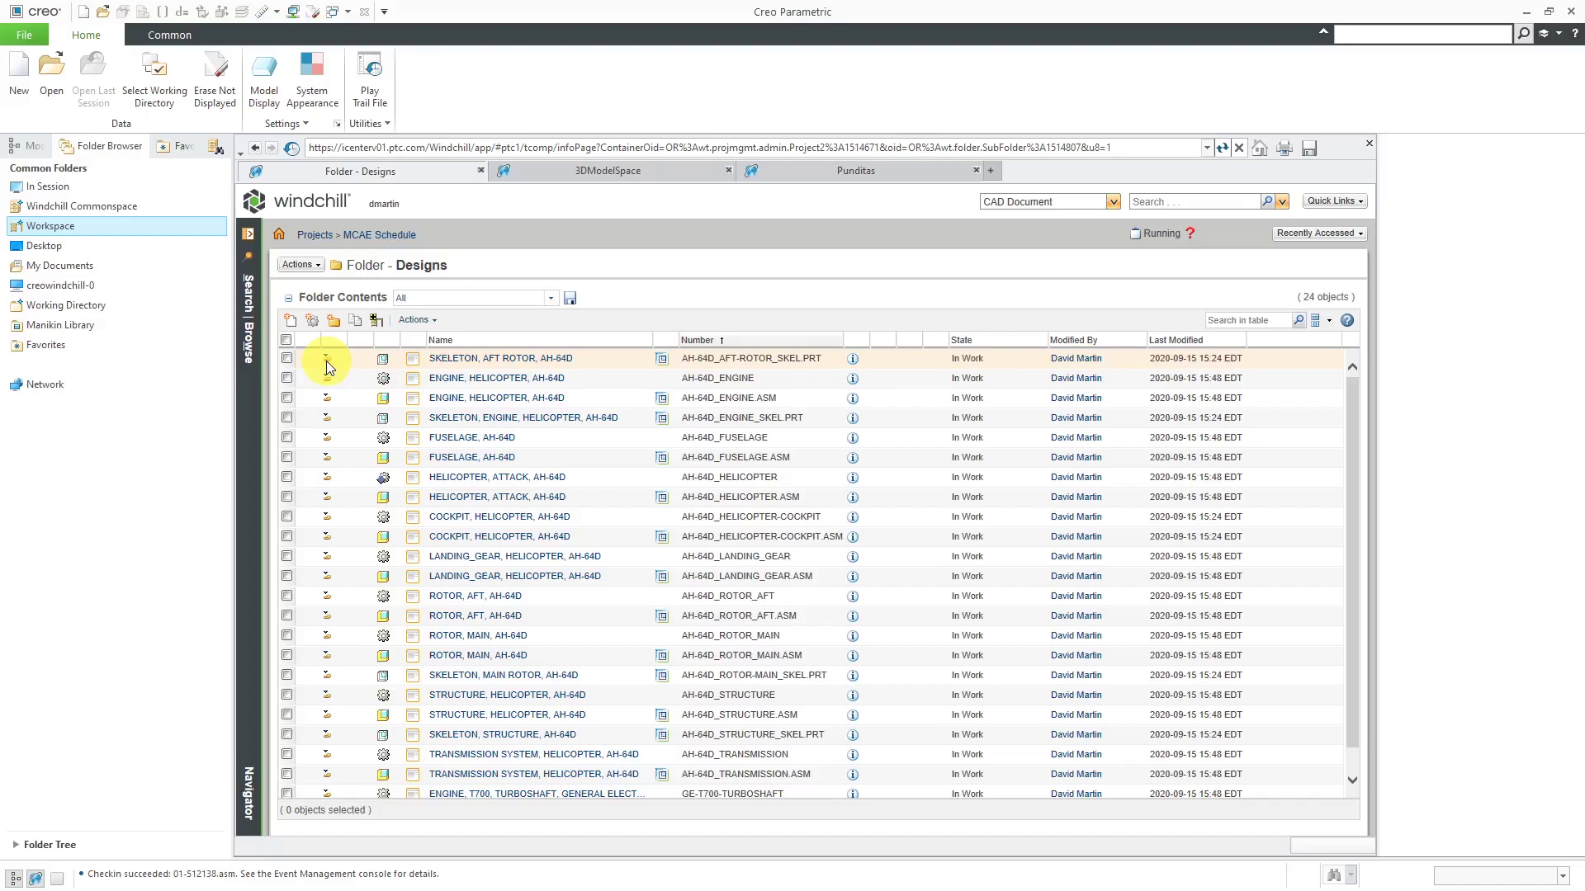
- Convert the COCKPIT, HELICOPTER and HELICOPTER, ATTACK assemblies to PDM check-outs
{"action": "left_click", "coordinate": [286, 538]}
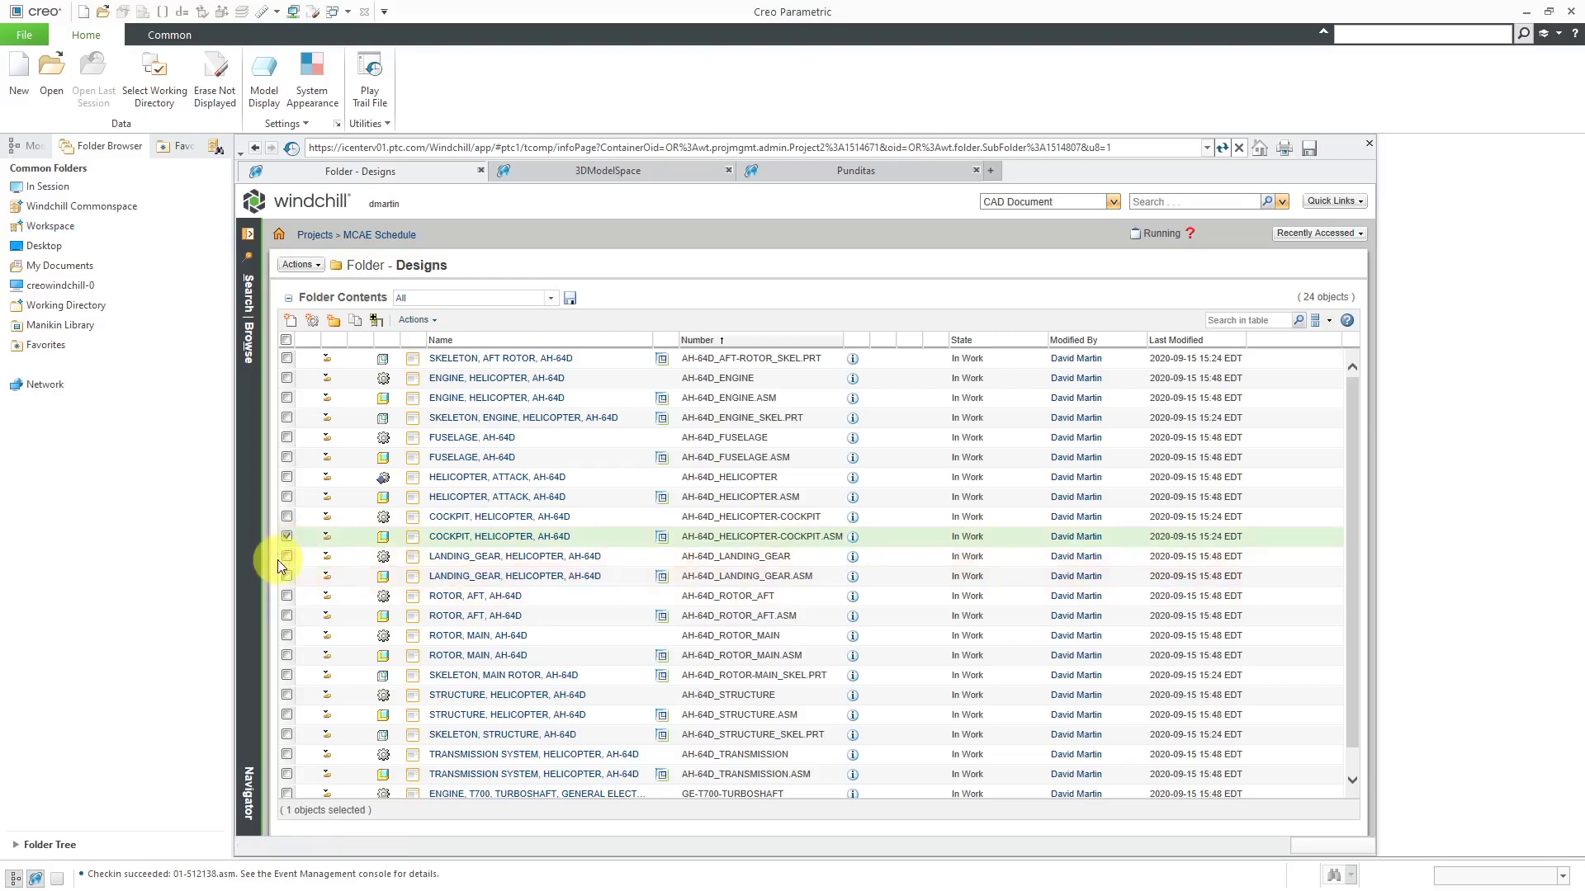
{"action": "left_click", "coordinate": [286, 497]}
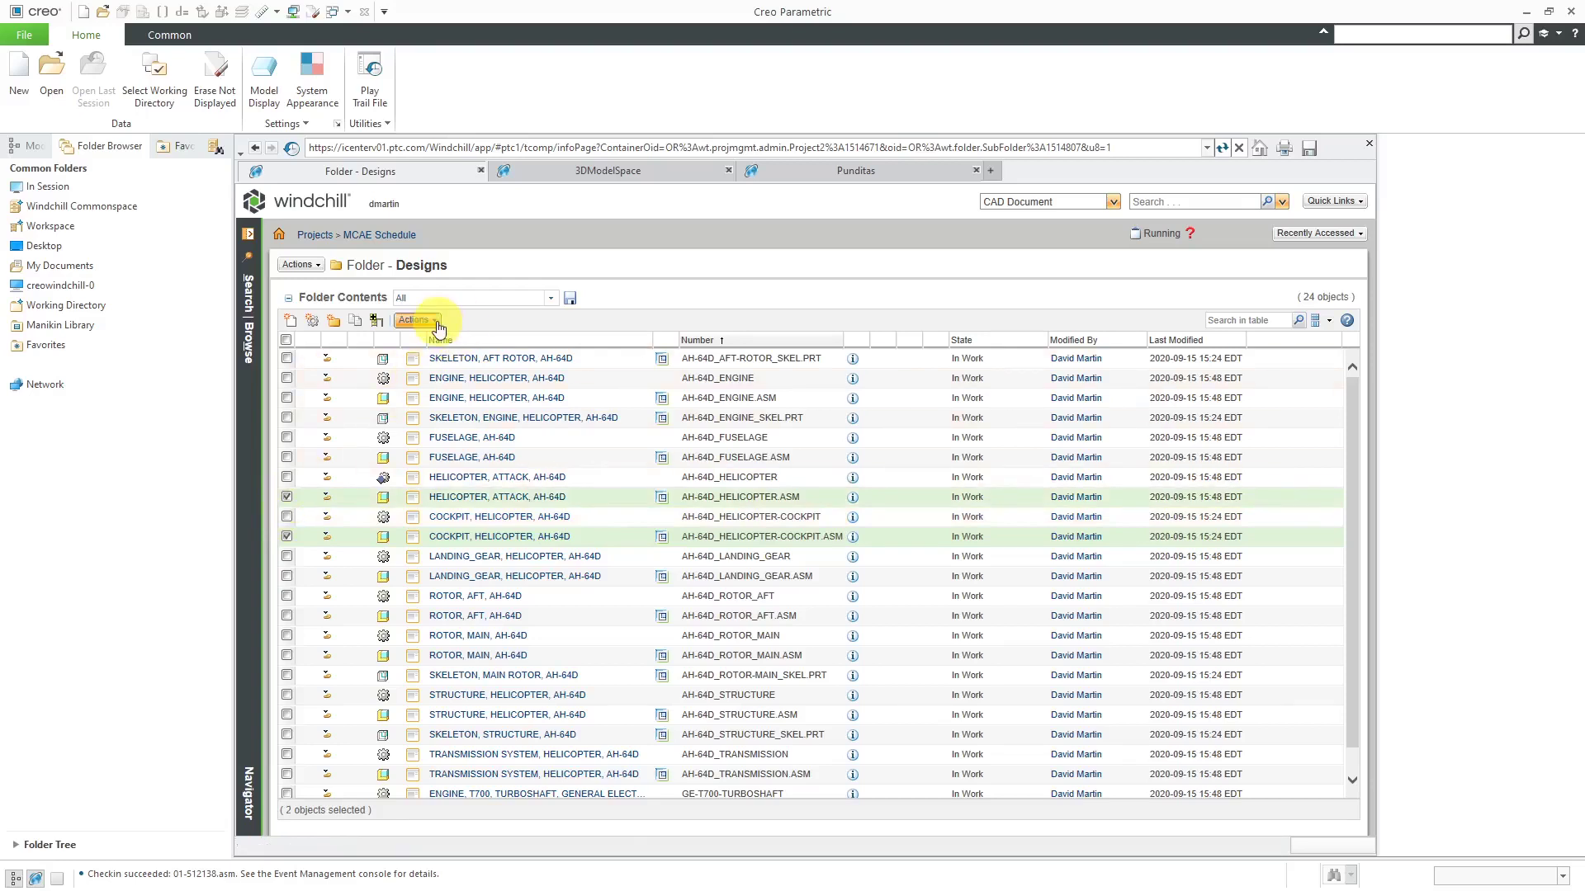
{"action": "left_click", "coordinate": [419, 321]}
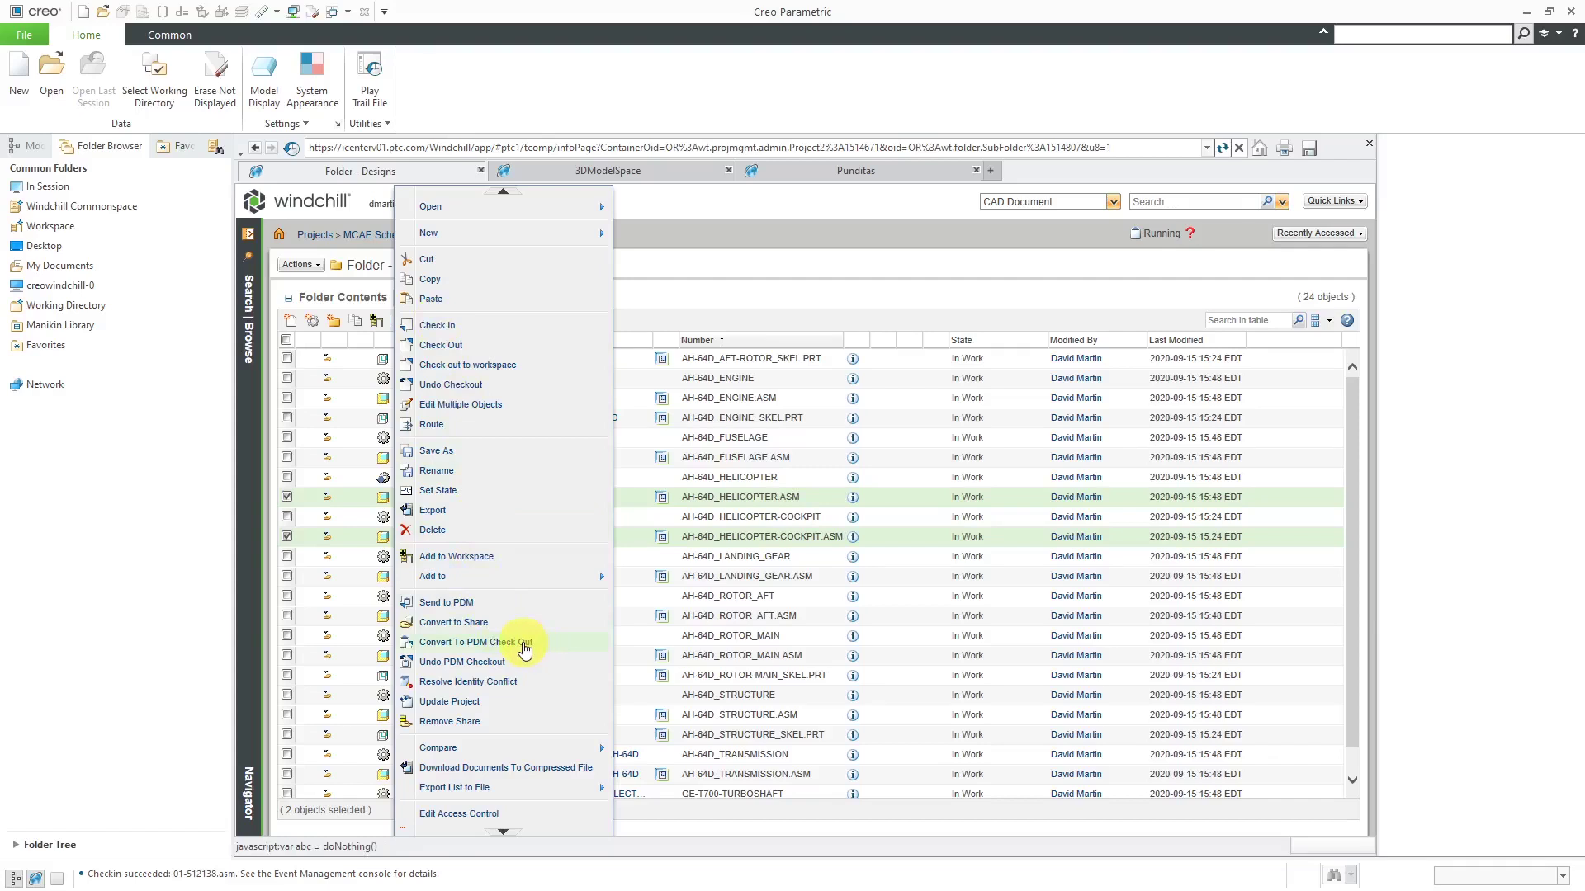
{"action": "left_click", "coordinate": [525, 650]}
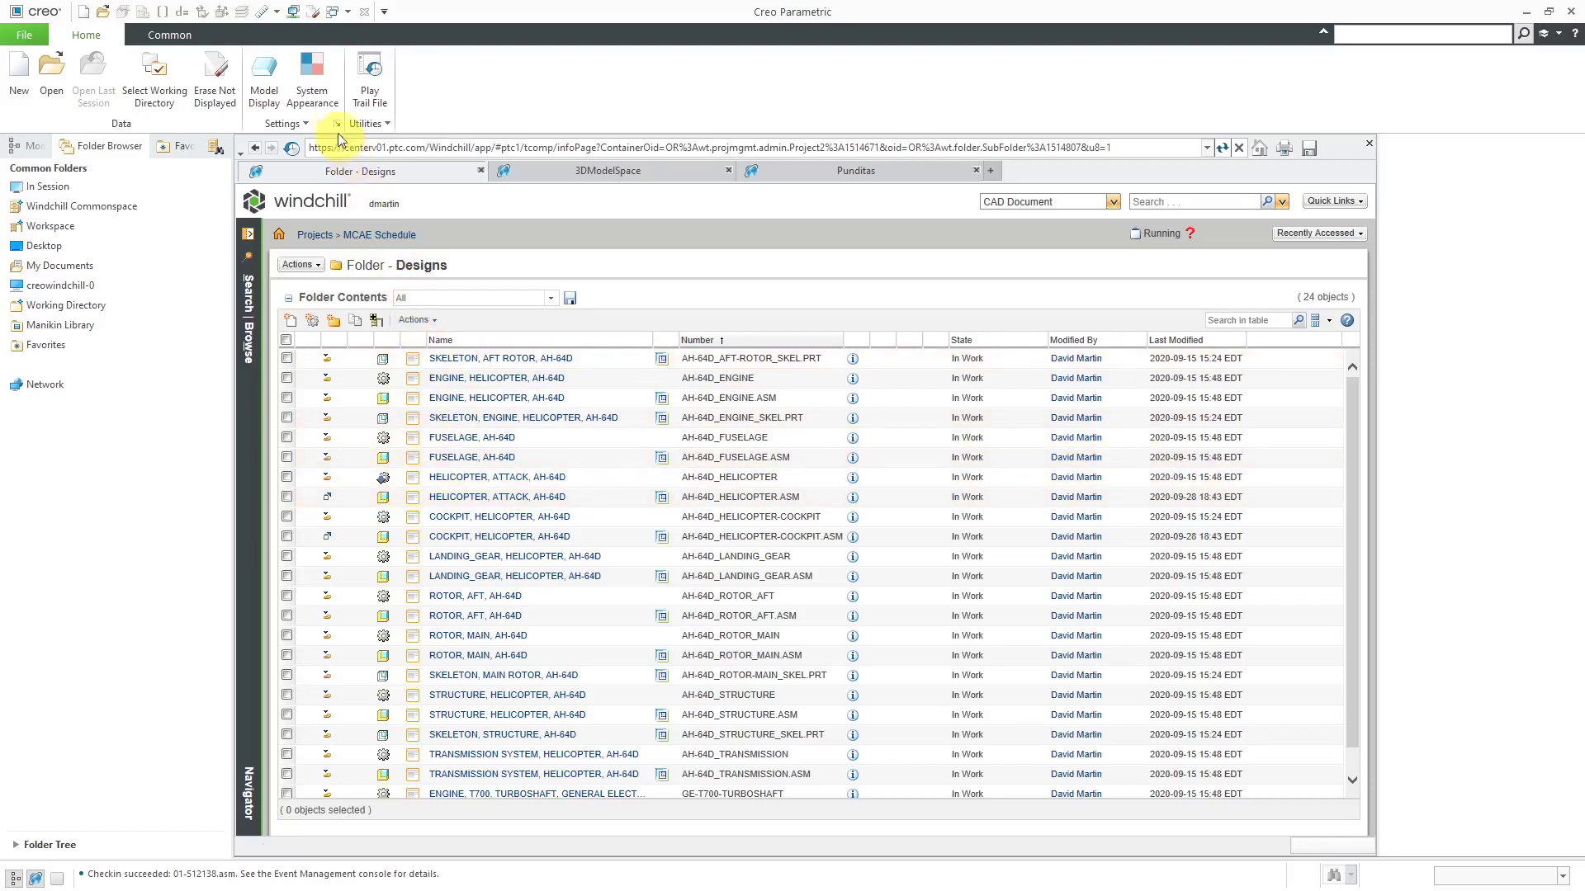
- Create workspace '2020 09 28 Project Update' with context MCAE Schedule (Project)
{"action": "left_click", "coordinate": [293, 11]}
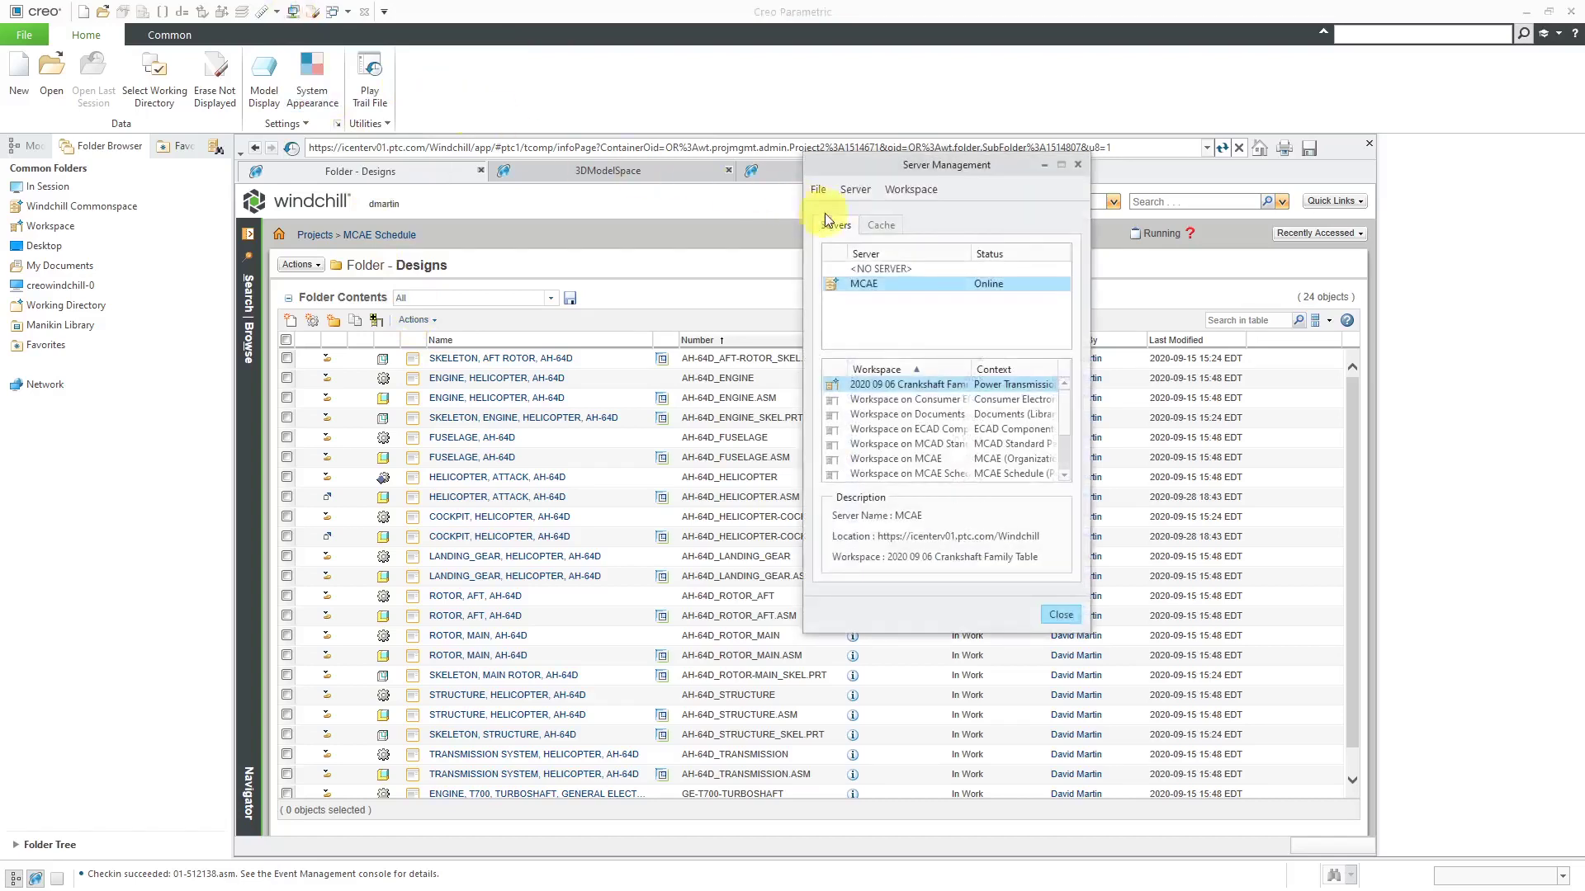
{"action": "left_click", "coordinate": [913, 190]}
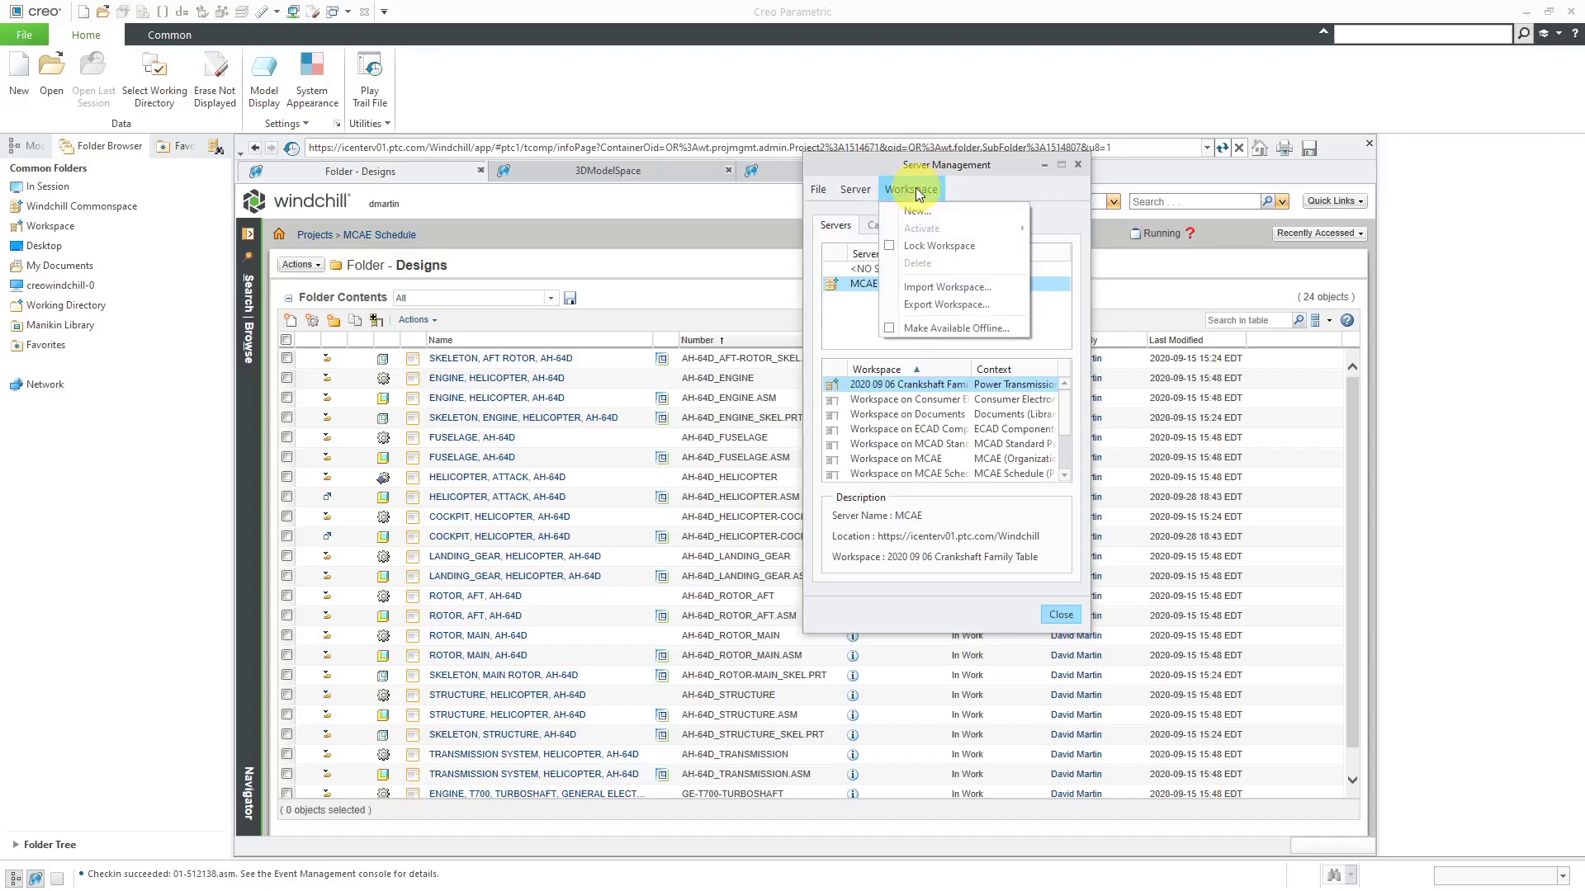
{"action": "left_click", "coordinate": [914, 210]}
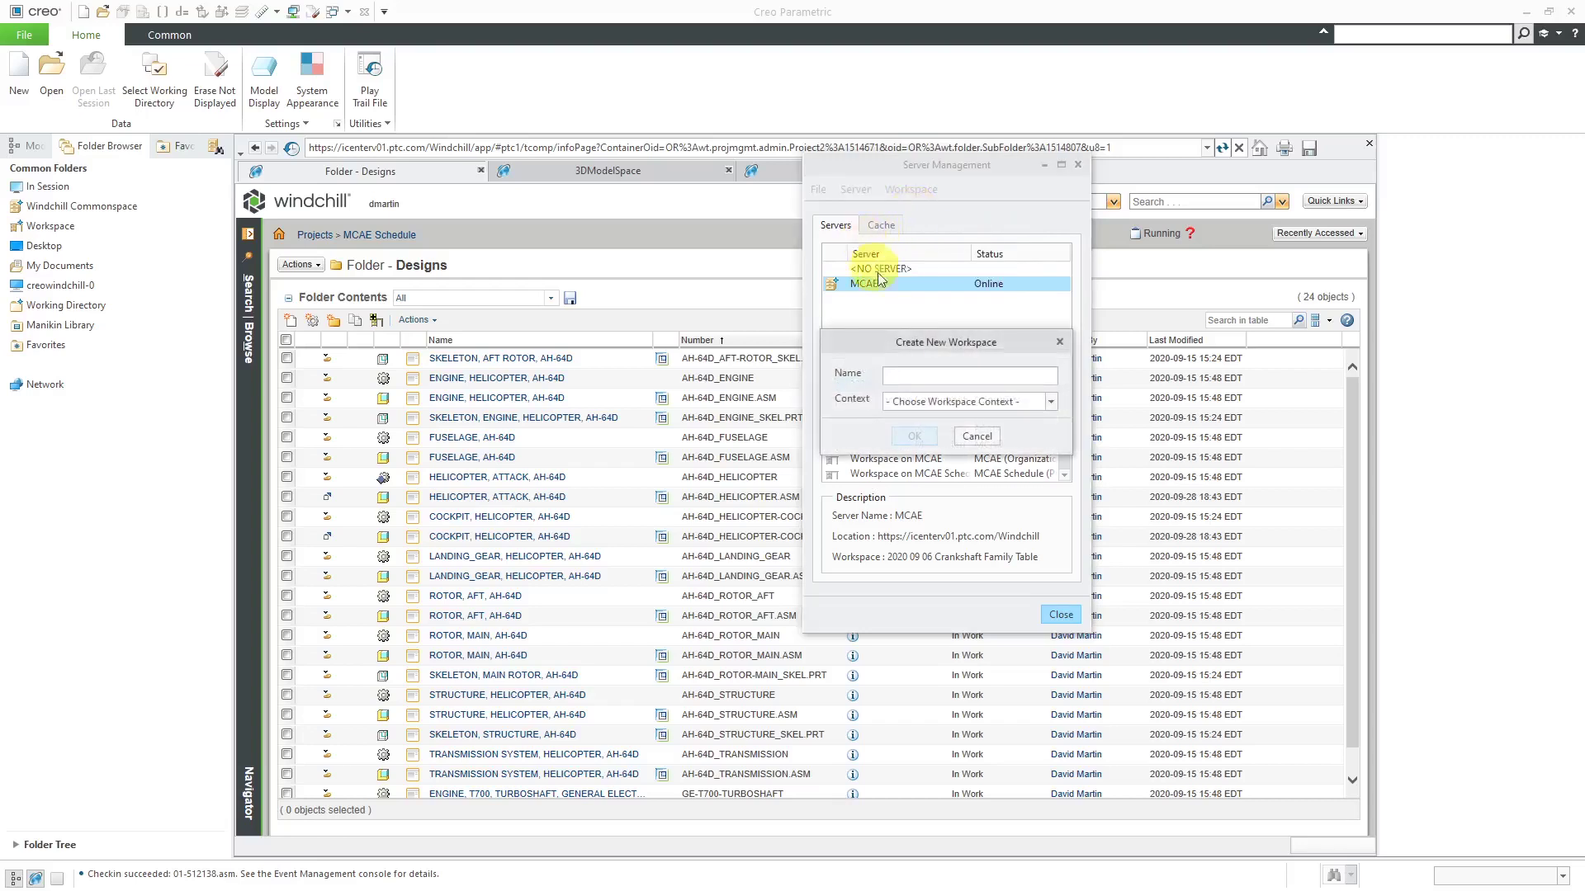
{"action": "type", "text": "2020 09 28 Project Update"}
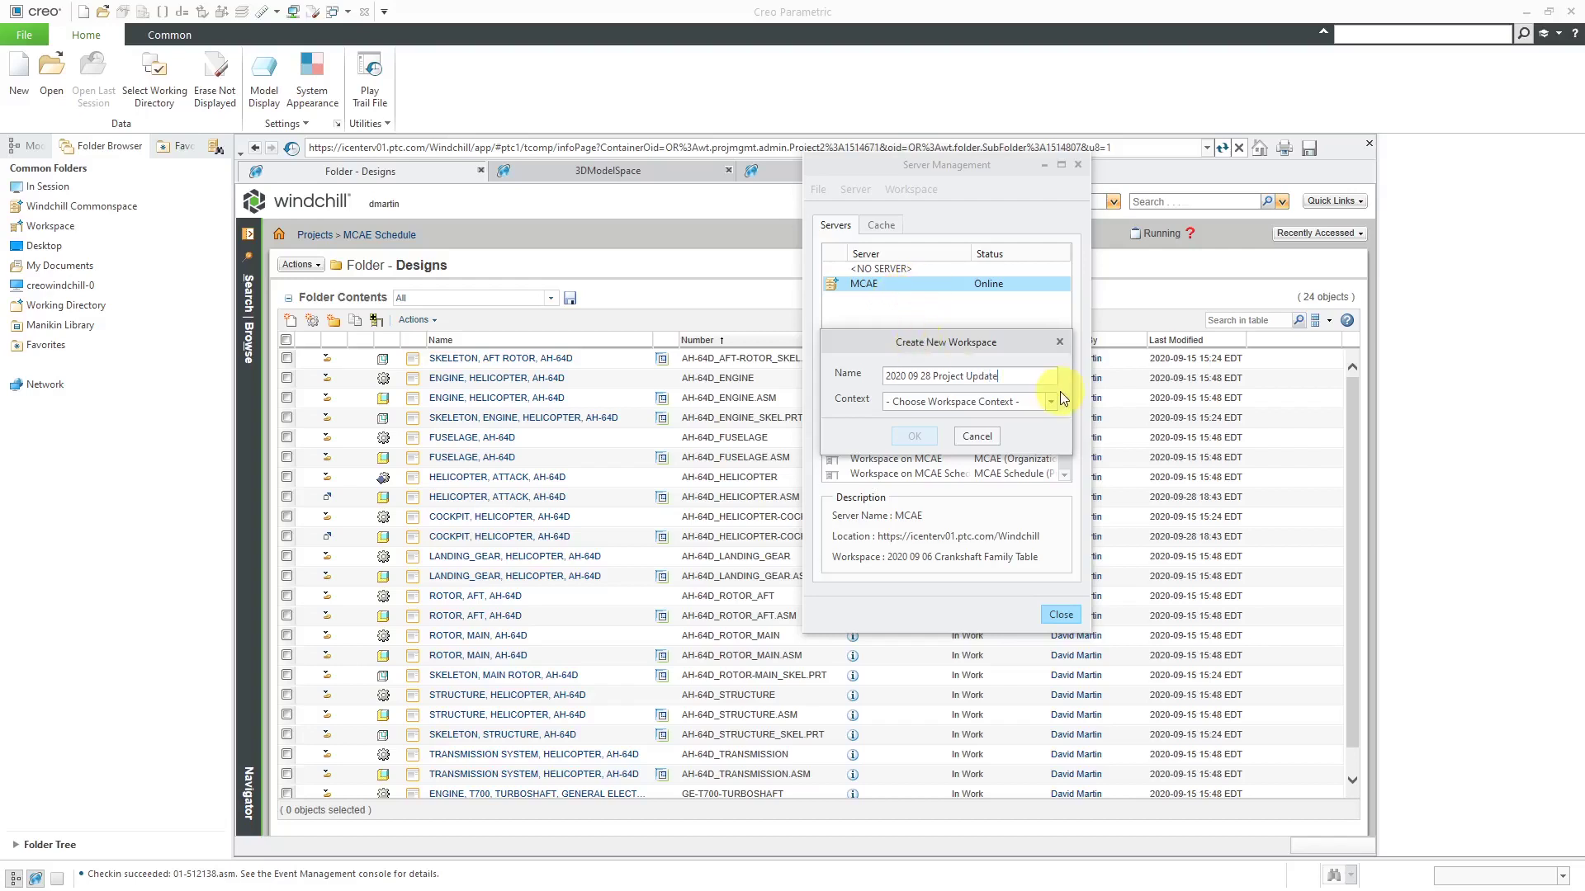
{"action": "left_click", "coordinate": [1052, 403]}
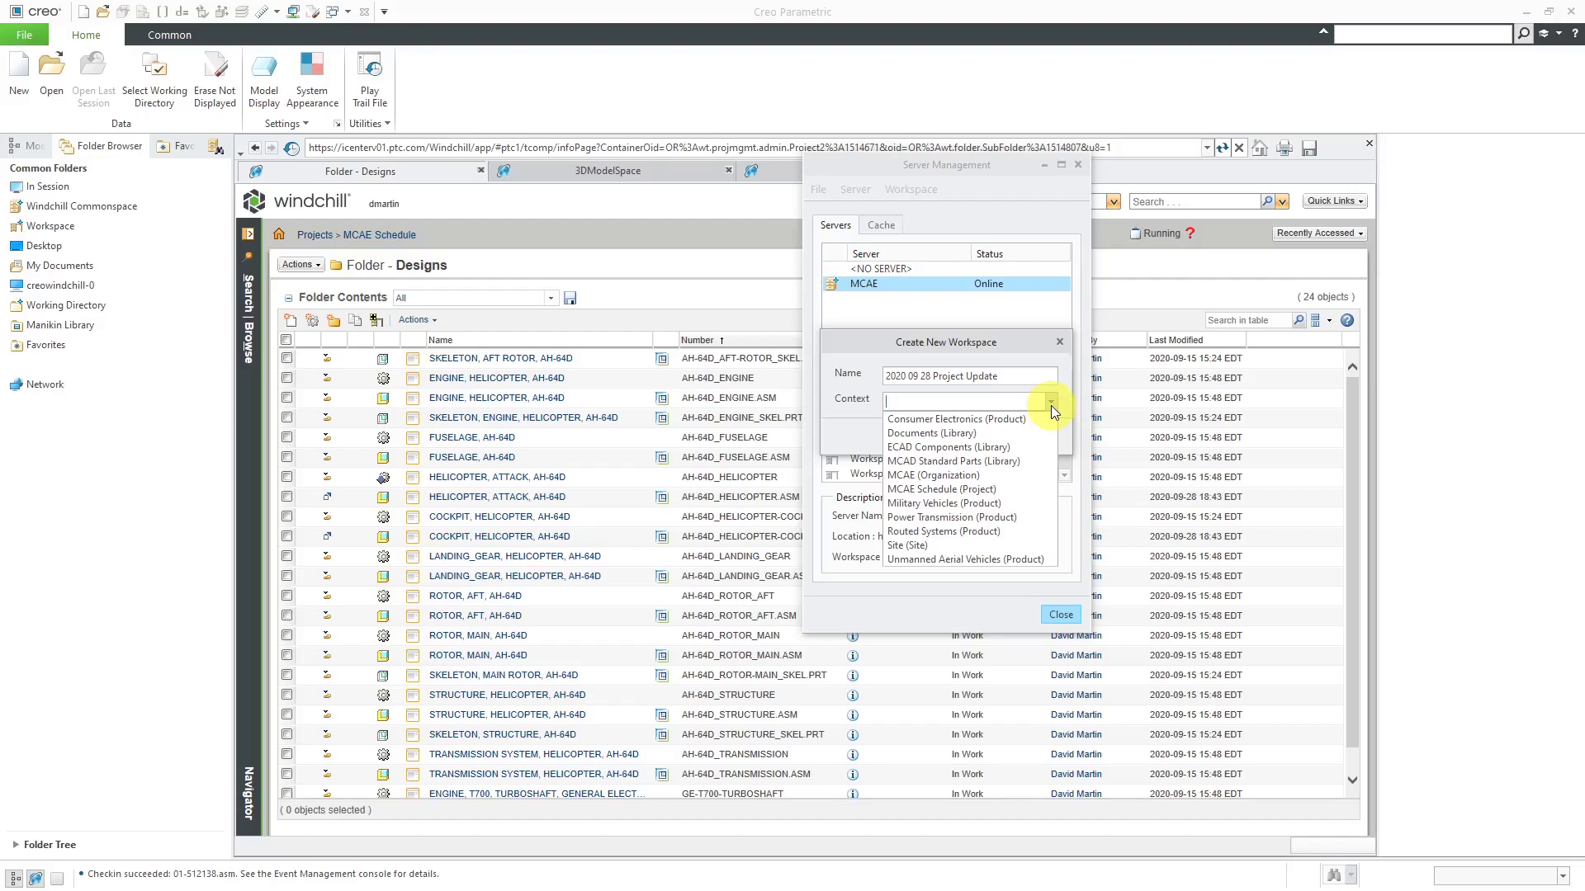
{"action": "left_click", "coordinate": [997, 490]}
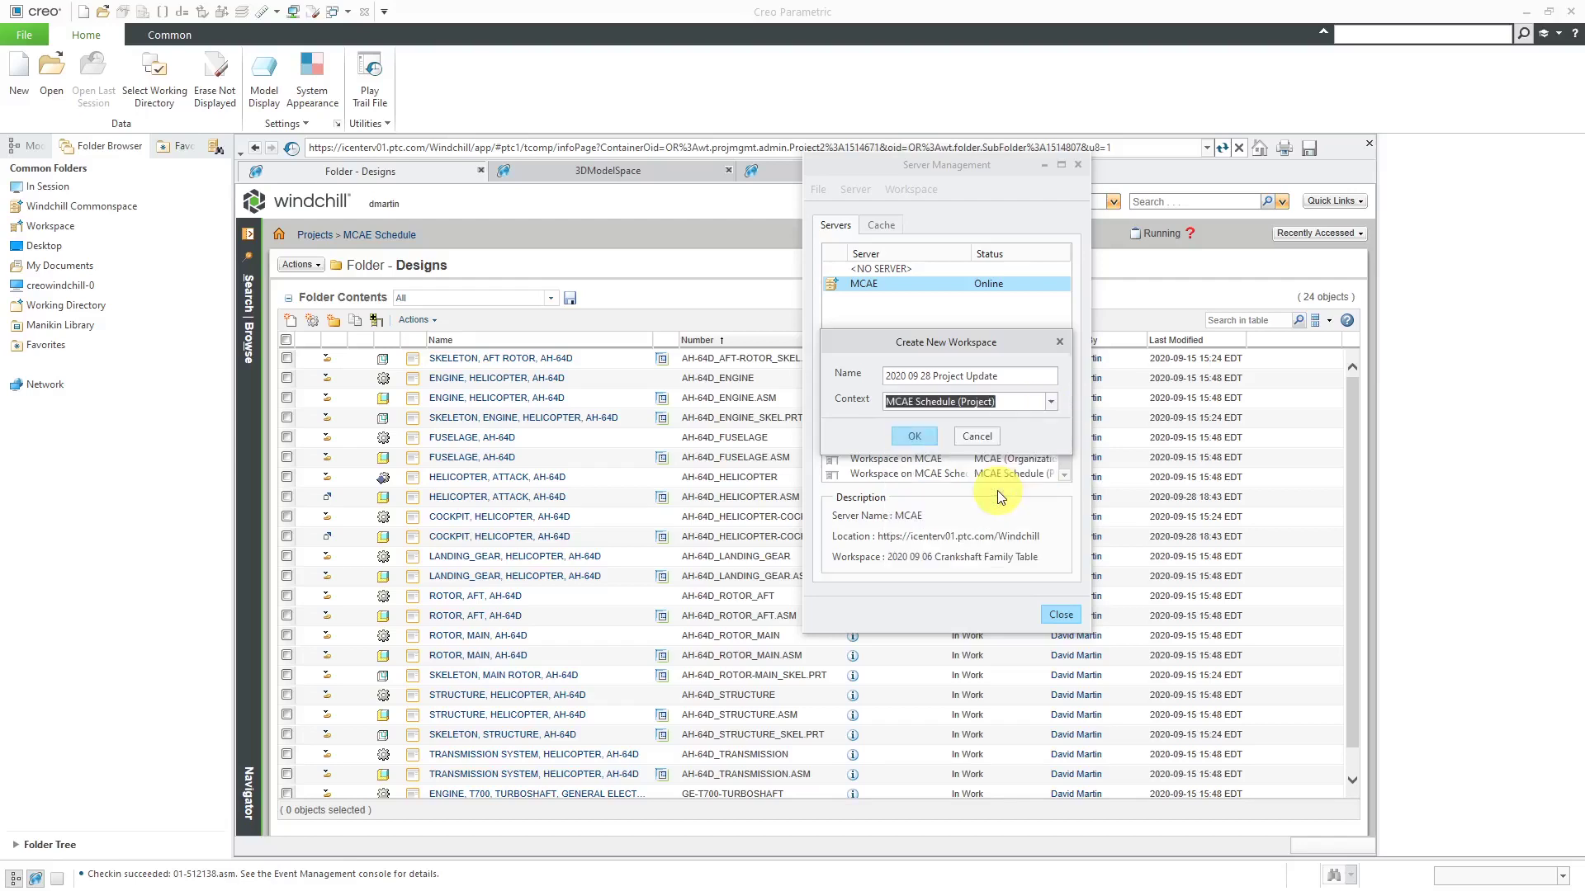
{"action": "left_click", "coordinate": [917, 436]}
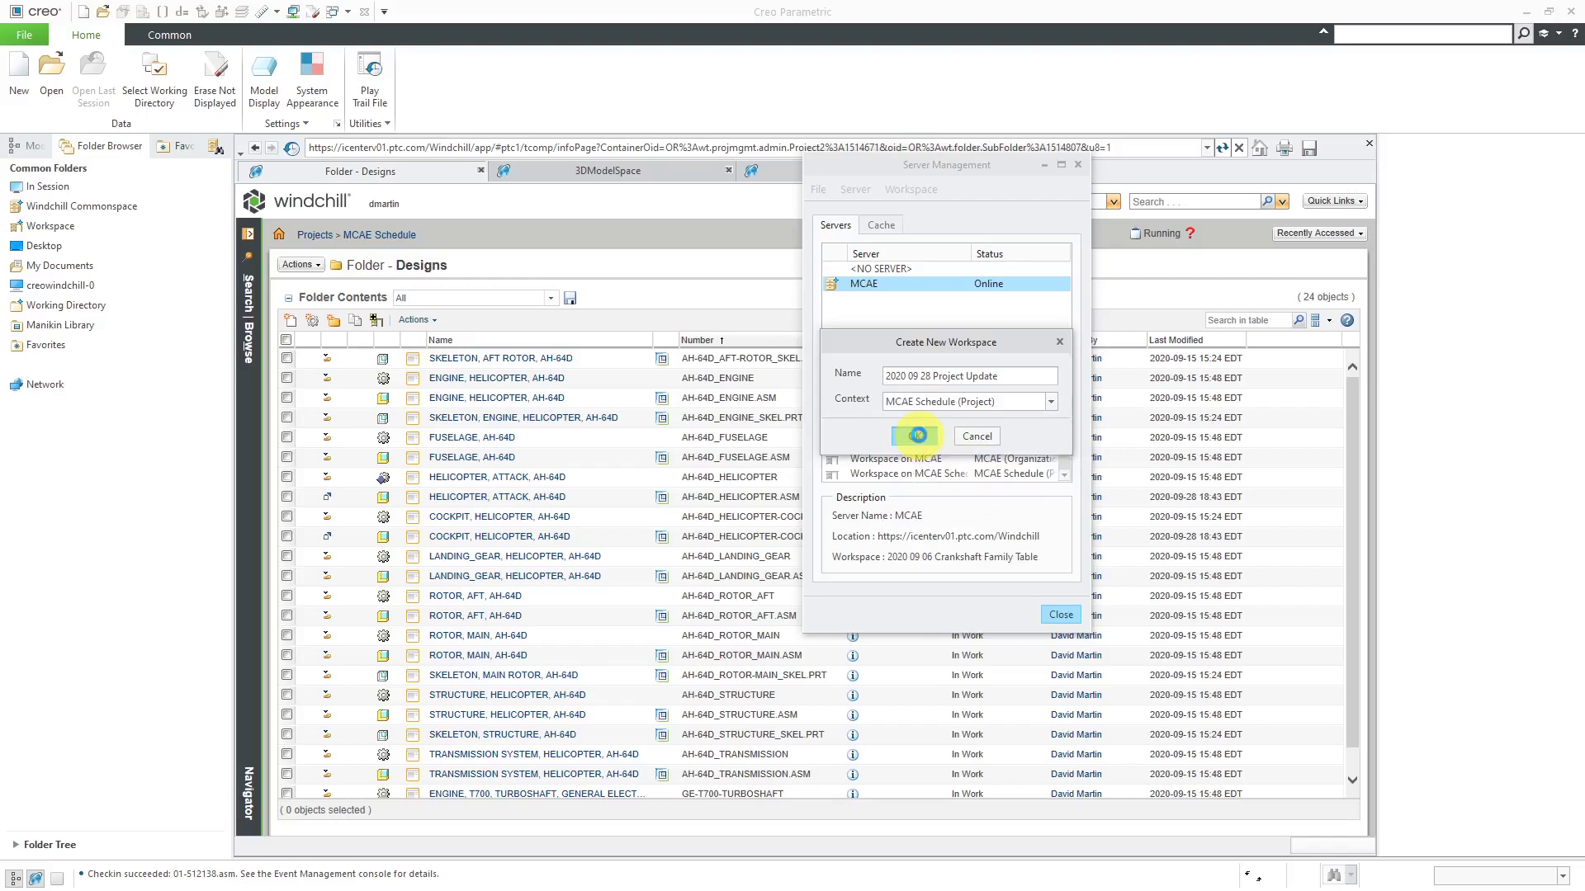
{"action": "left_click", "coordinate": [918, 435]}
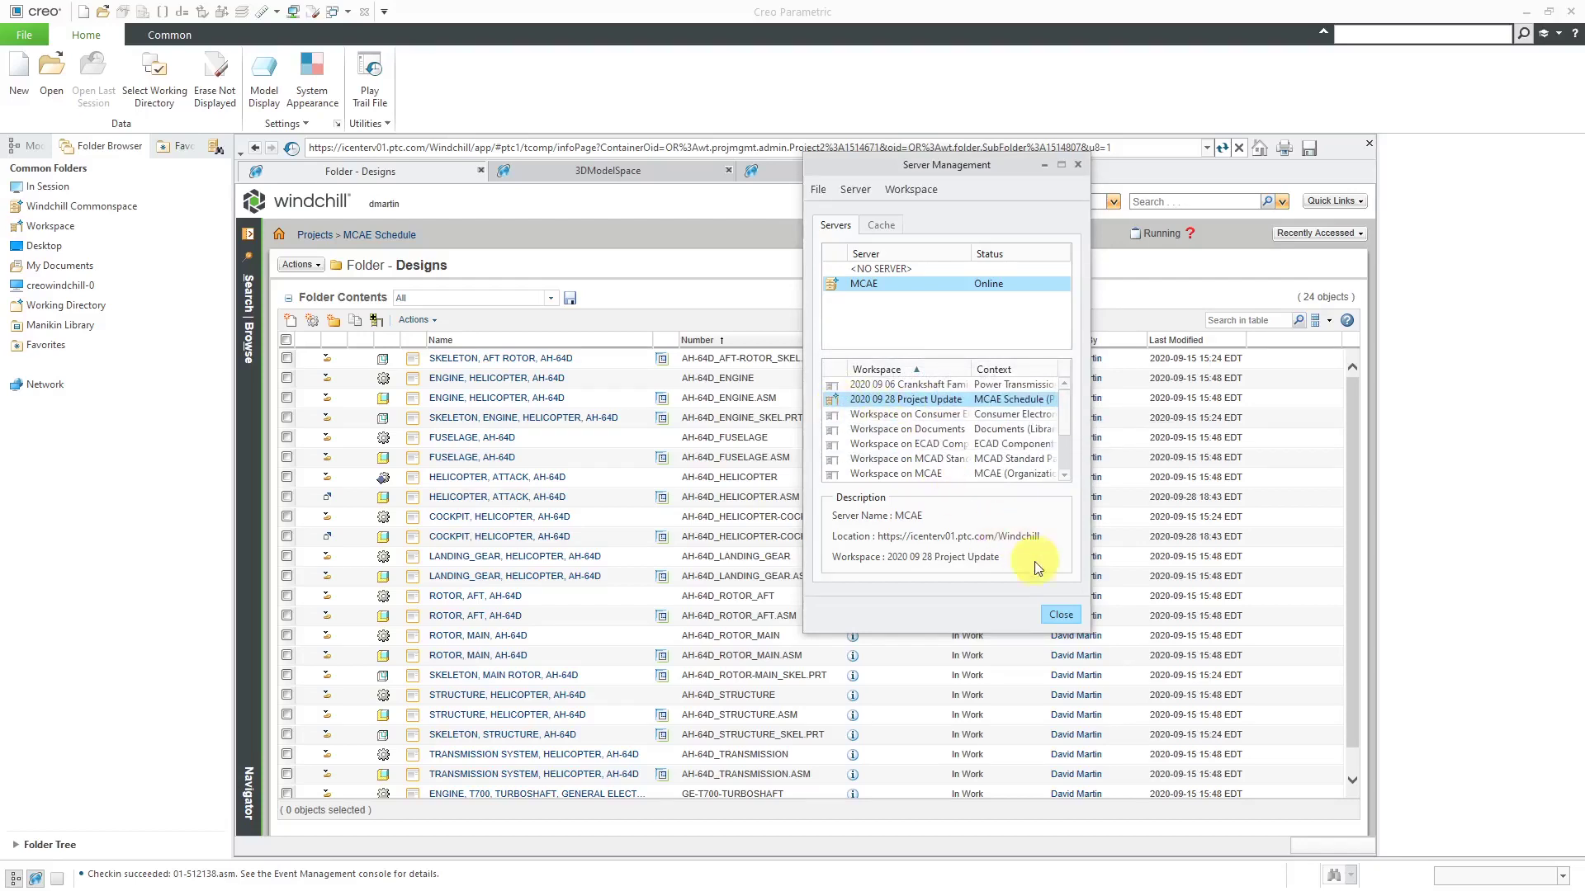
- Add the HELICOPTER, ATTACK assembly and its 13 dependents to the new workspace
{"action": "left_click", "coordinate": [1056, 614]}
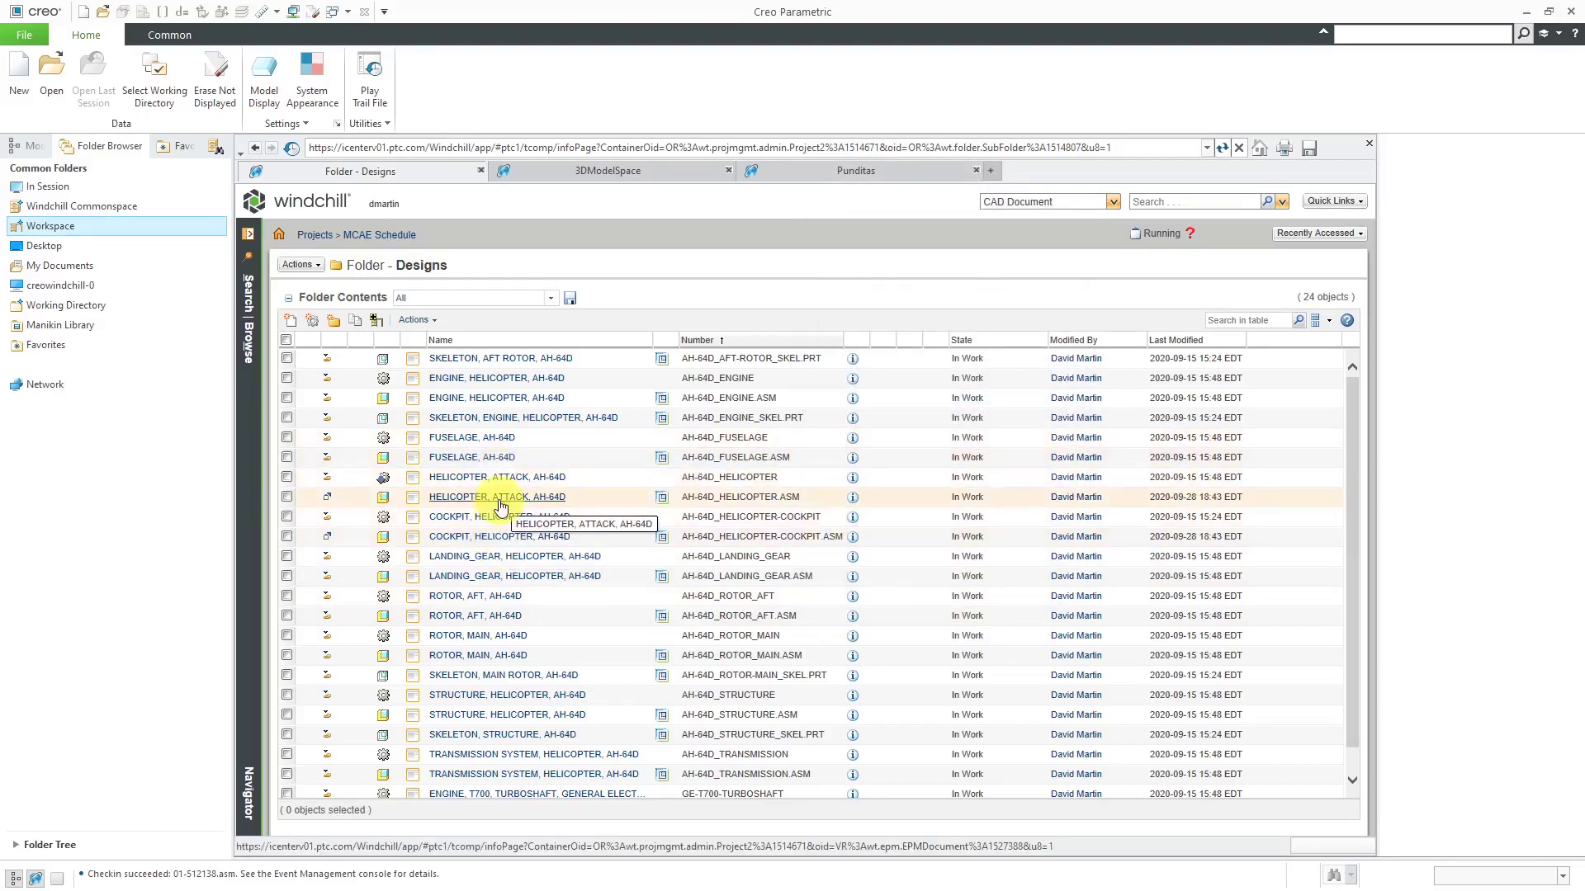
{"action": "right_click", "coordinate": [501, 507]}
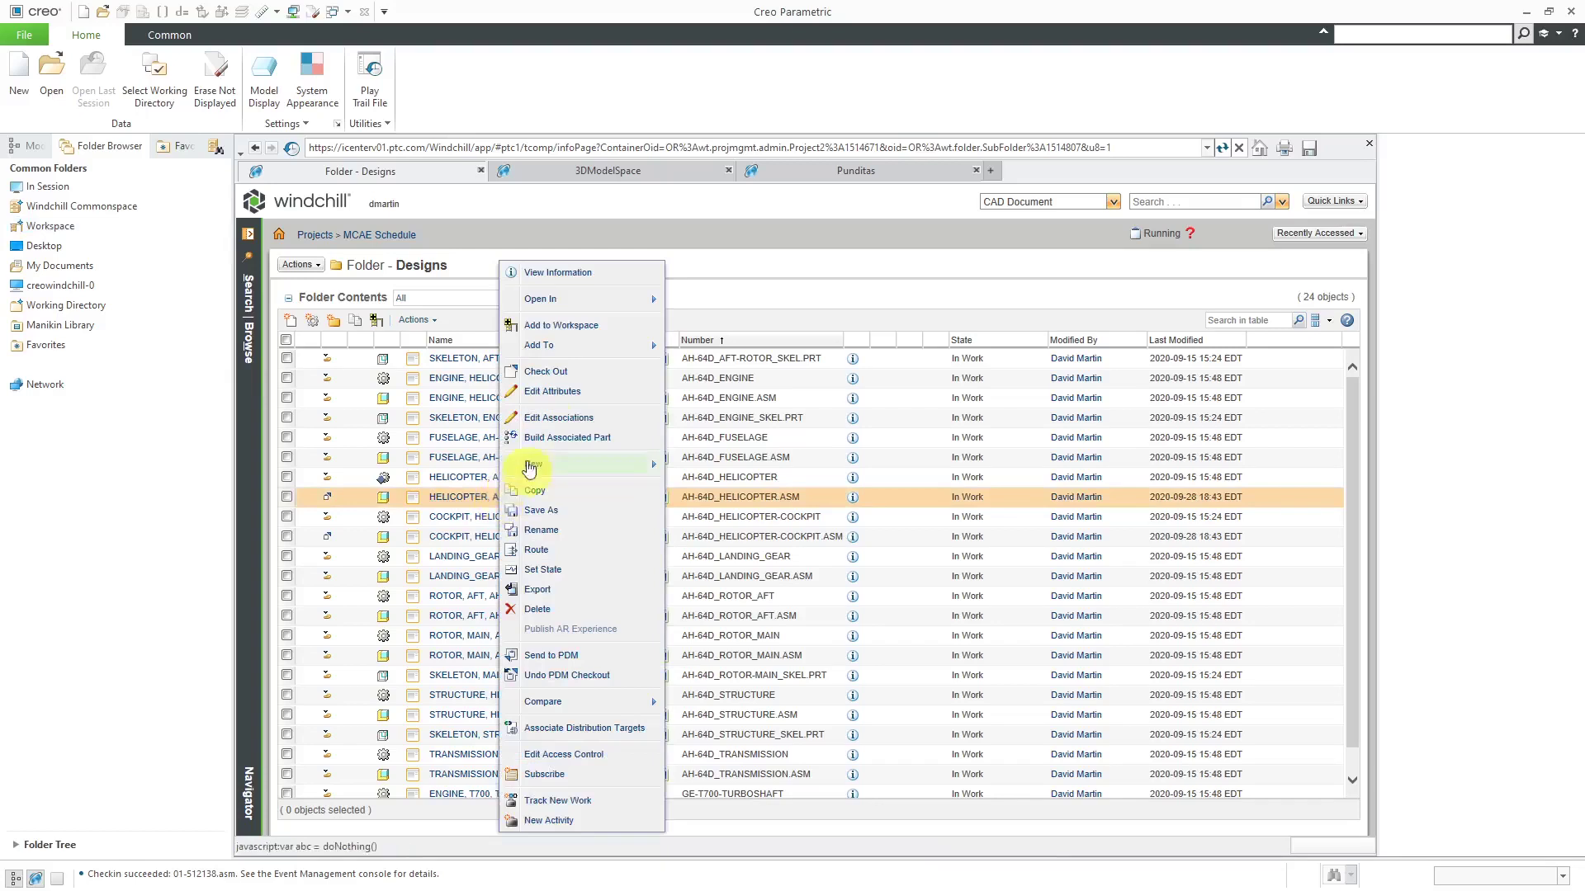
{"action": "left_click", "coordinate": [580, 329]}
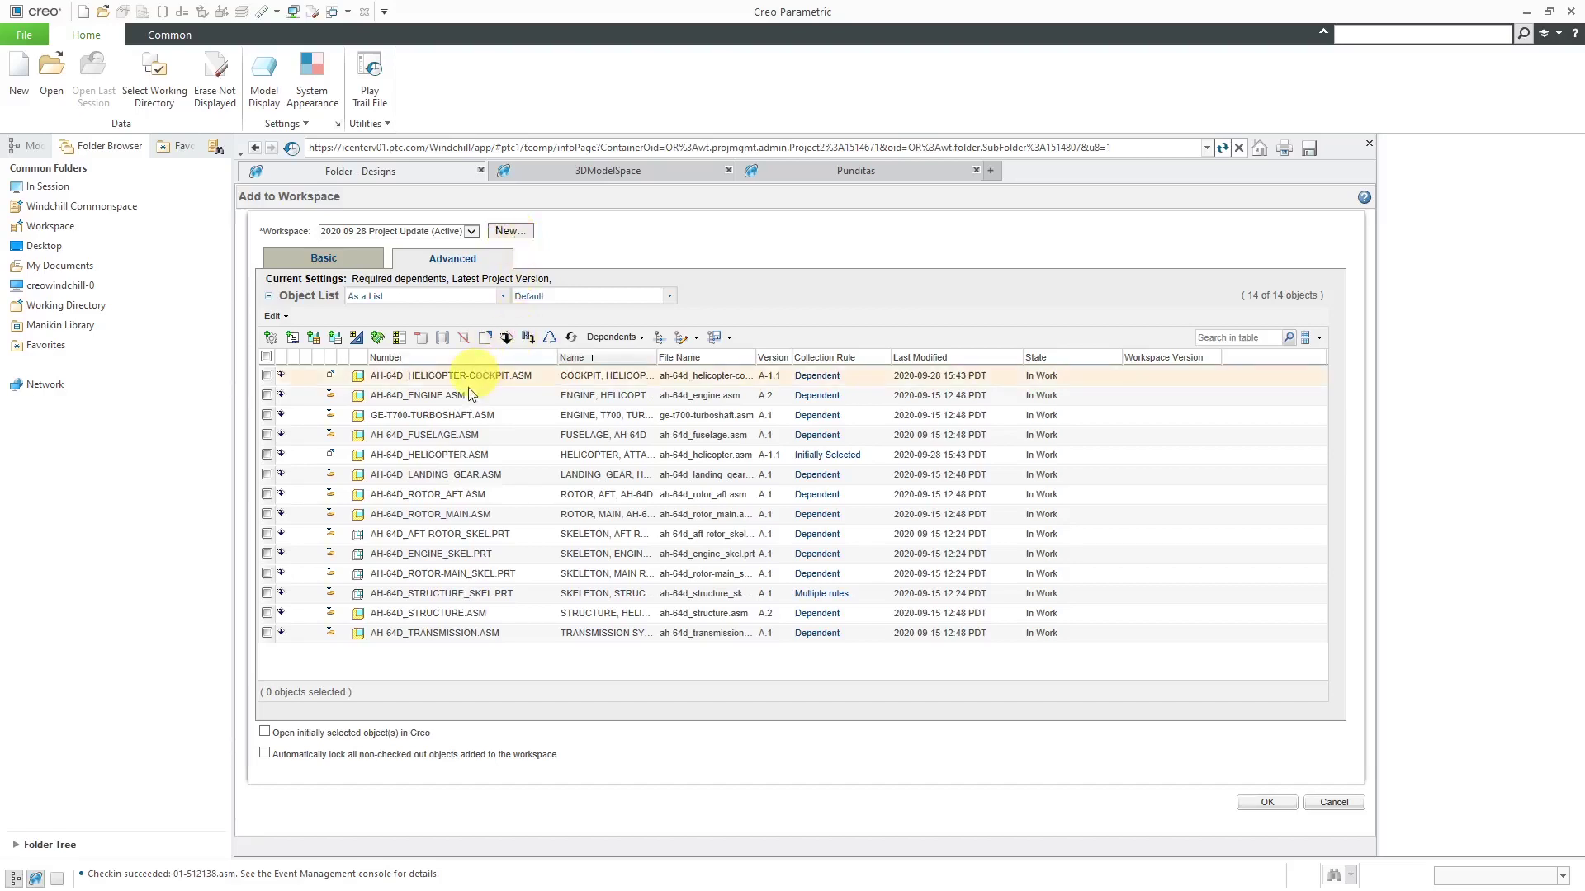
{"action": "left_click", "coordinate": [1268, 804]}
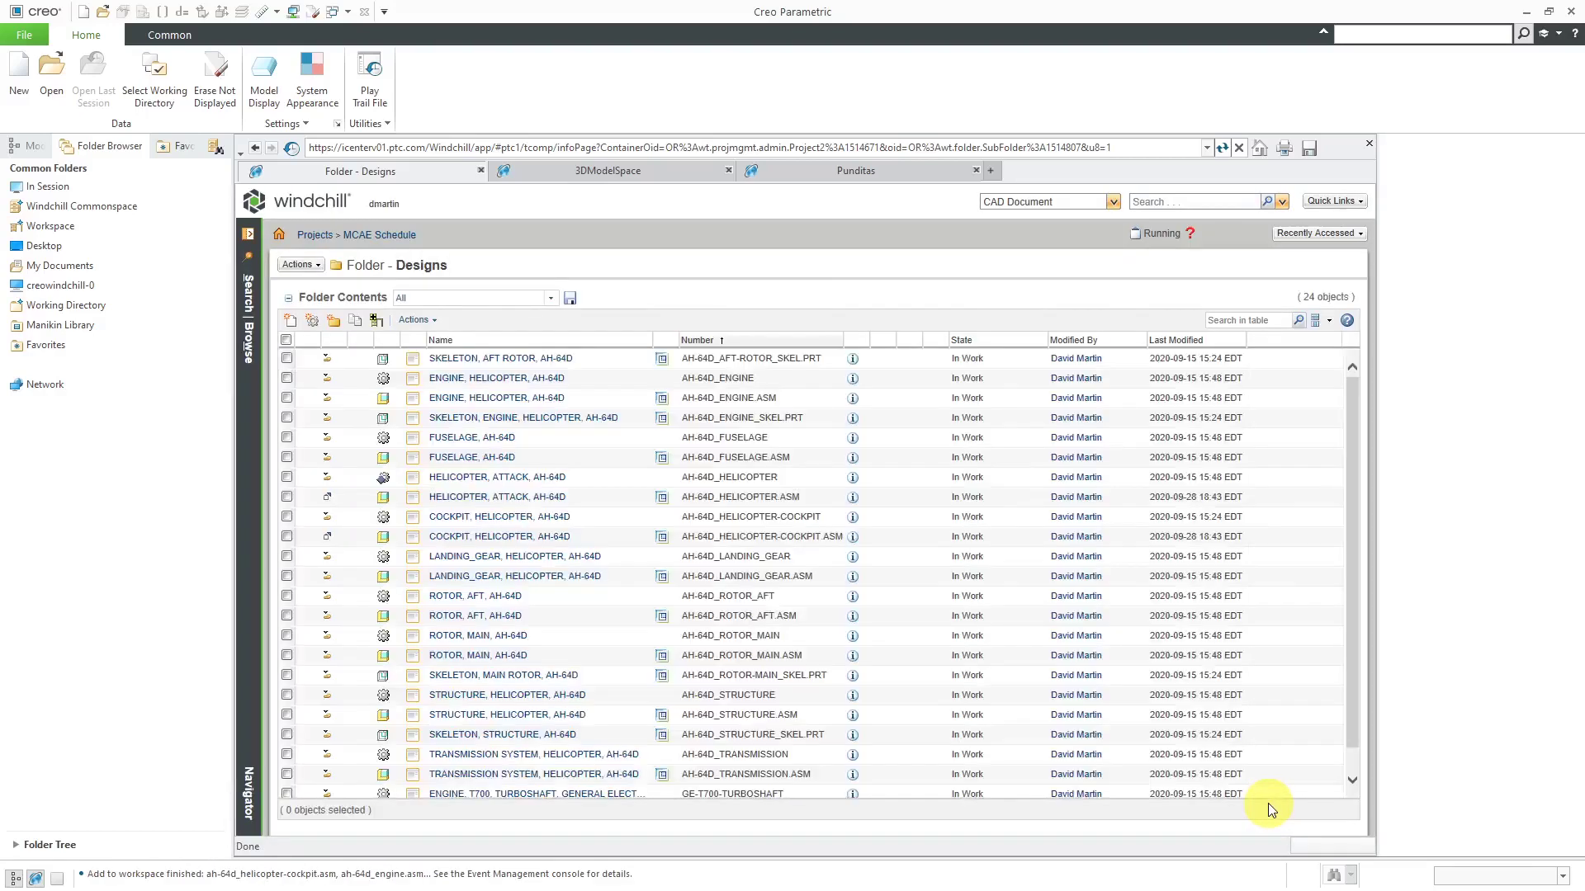
- Open the Workspace folder to list the 2020 09 28 Project Update workspace's 14 objects
{"action": "left_click", "coordinate": [53, 227]}
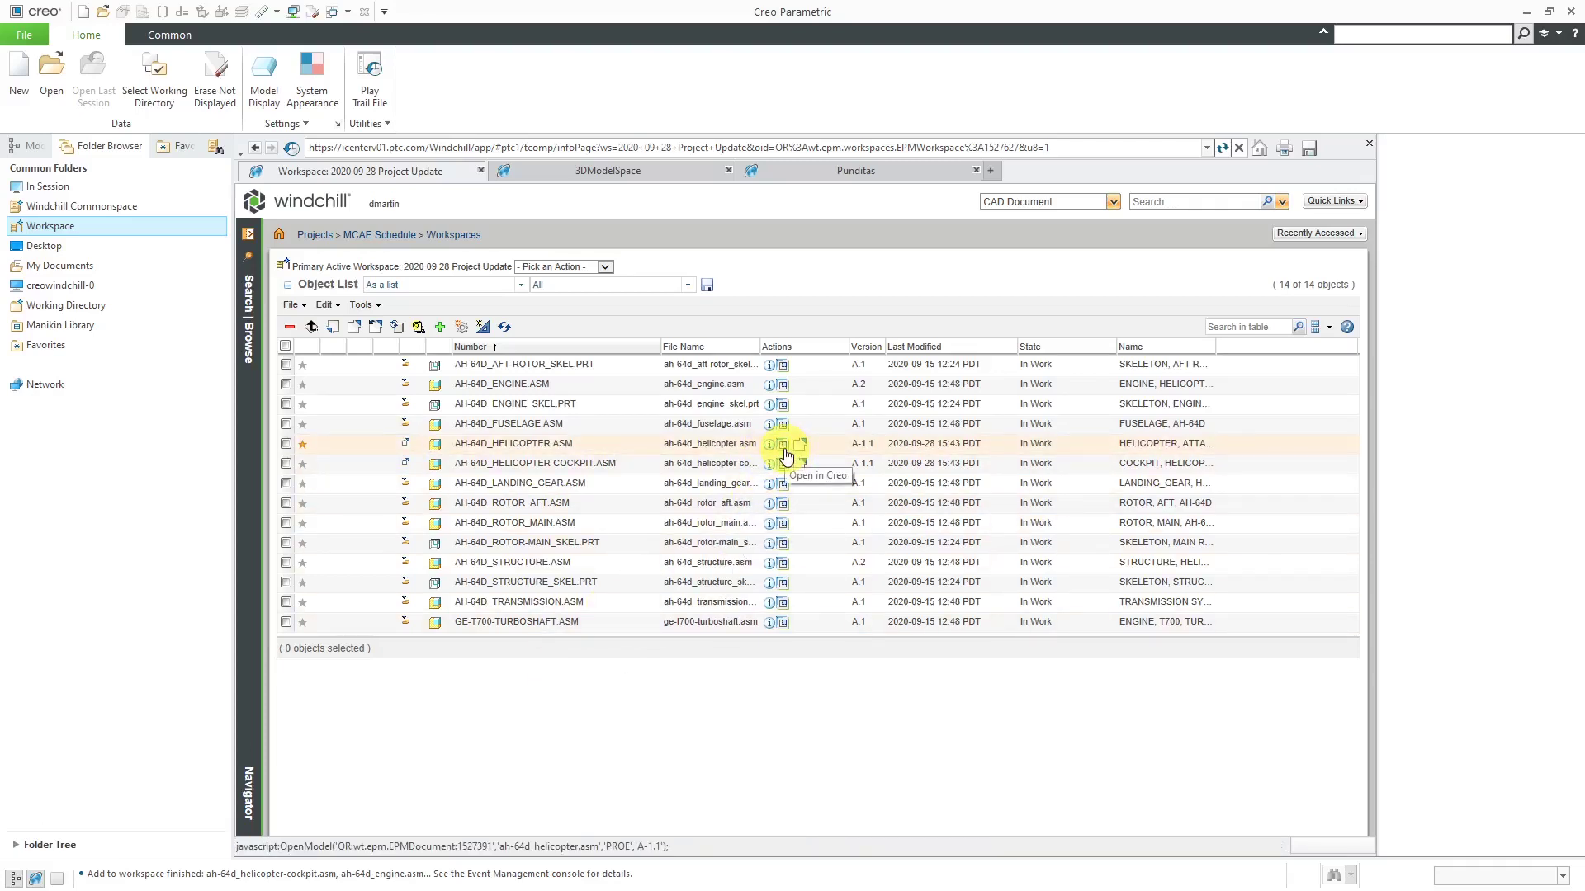
- Open the AH-64D helicopter assembly in Creo and hide its datum planes
{"action": "left_click", "coordinate": [784, 450]}
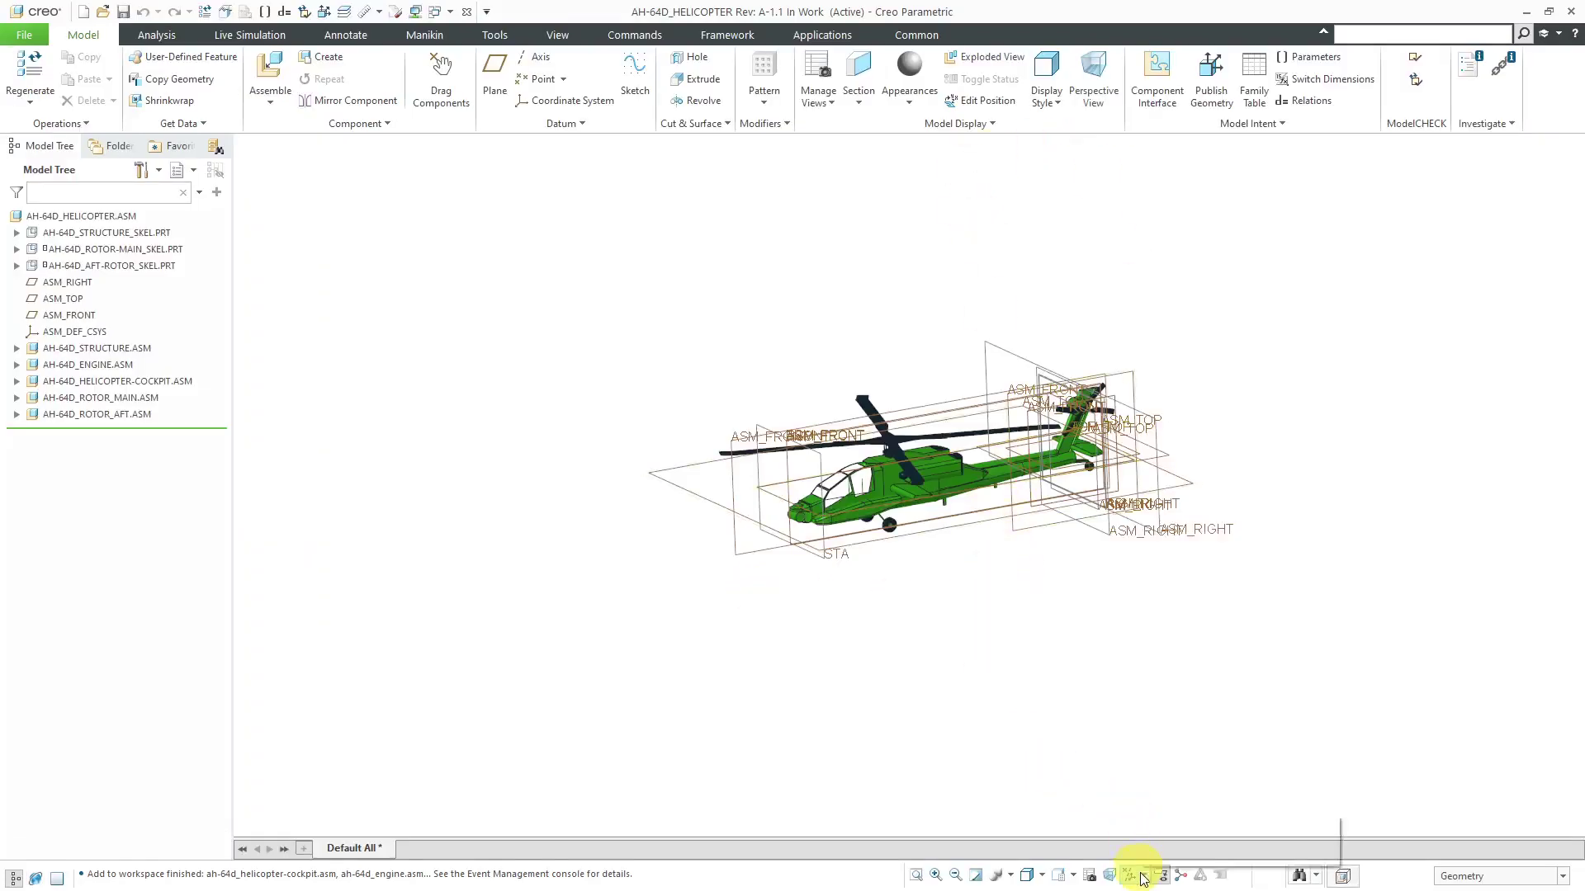
{"action": "left_click", "coordinate": [1147, 880]}
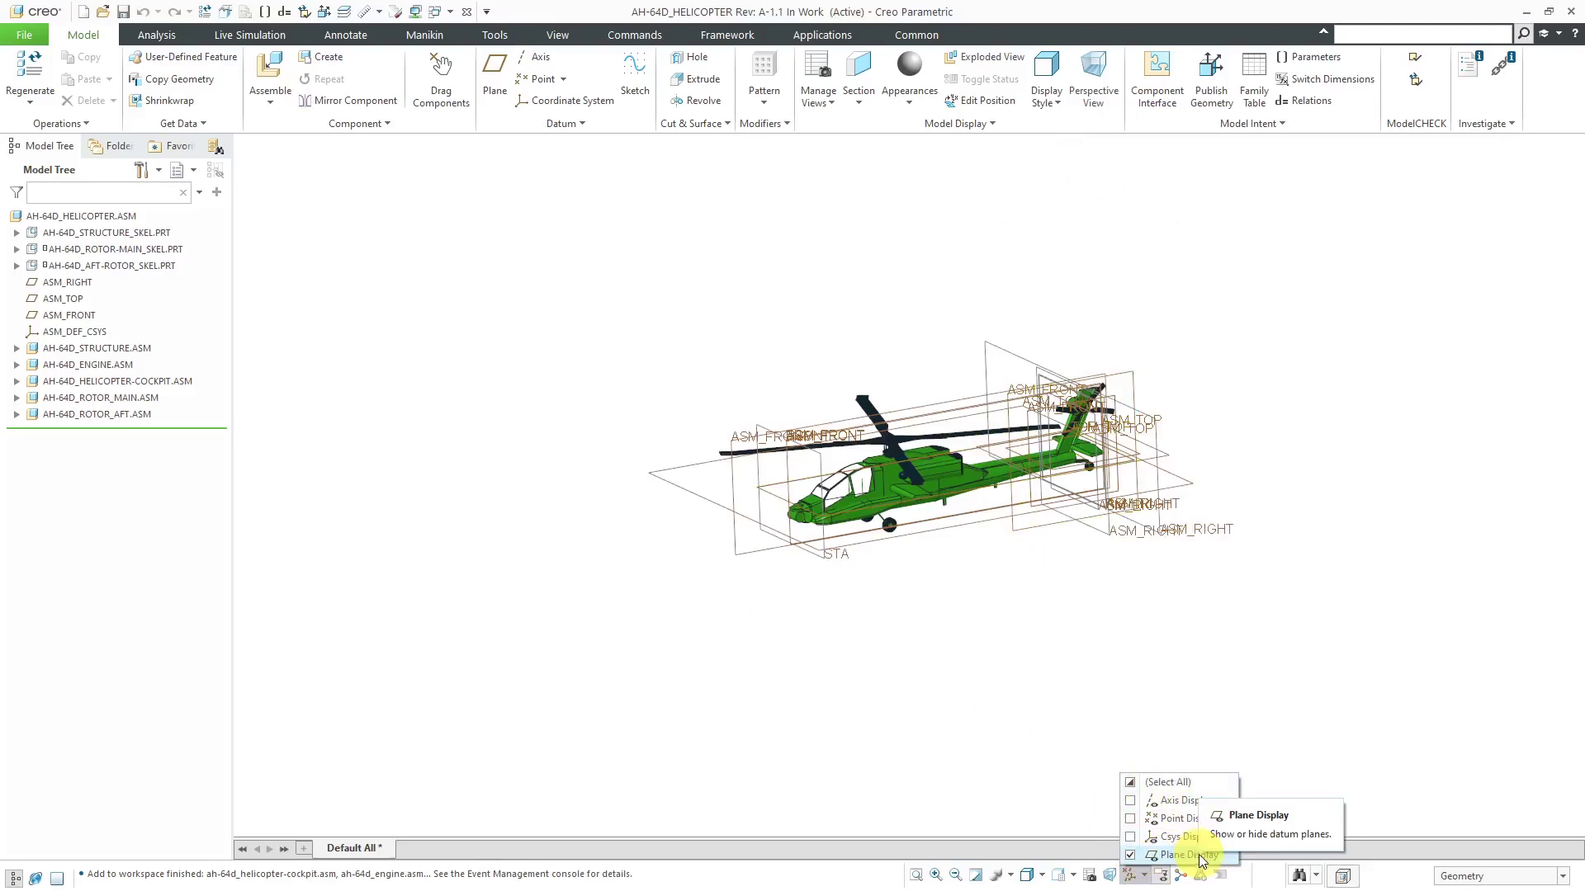
{"action": "left_click", "coordinate": [1189, 855]}
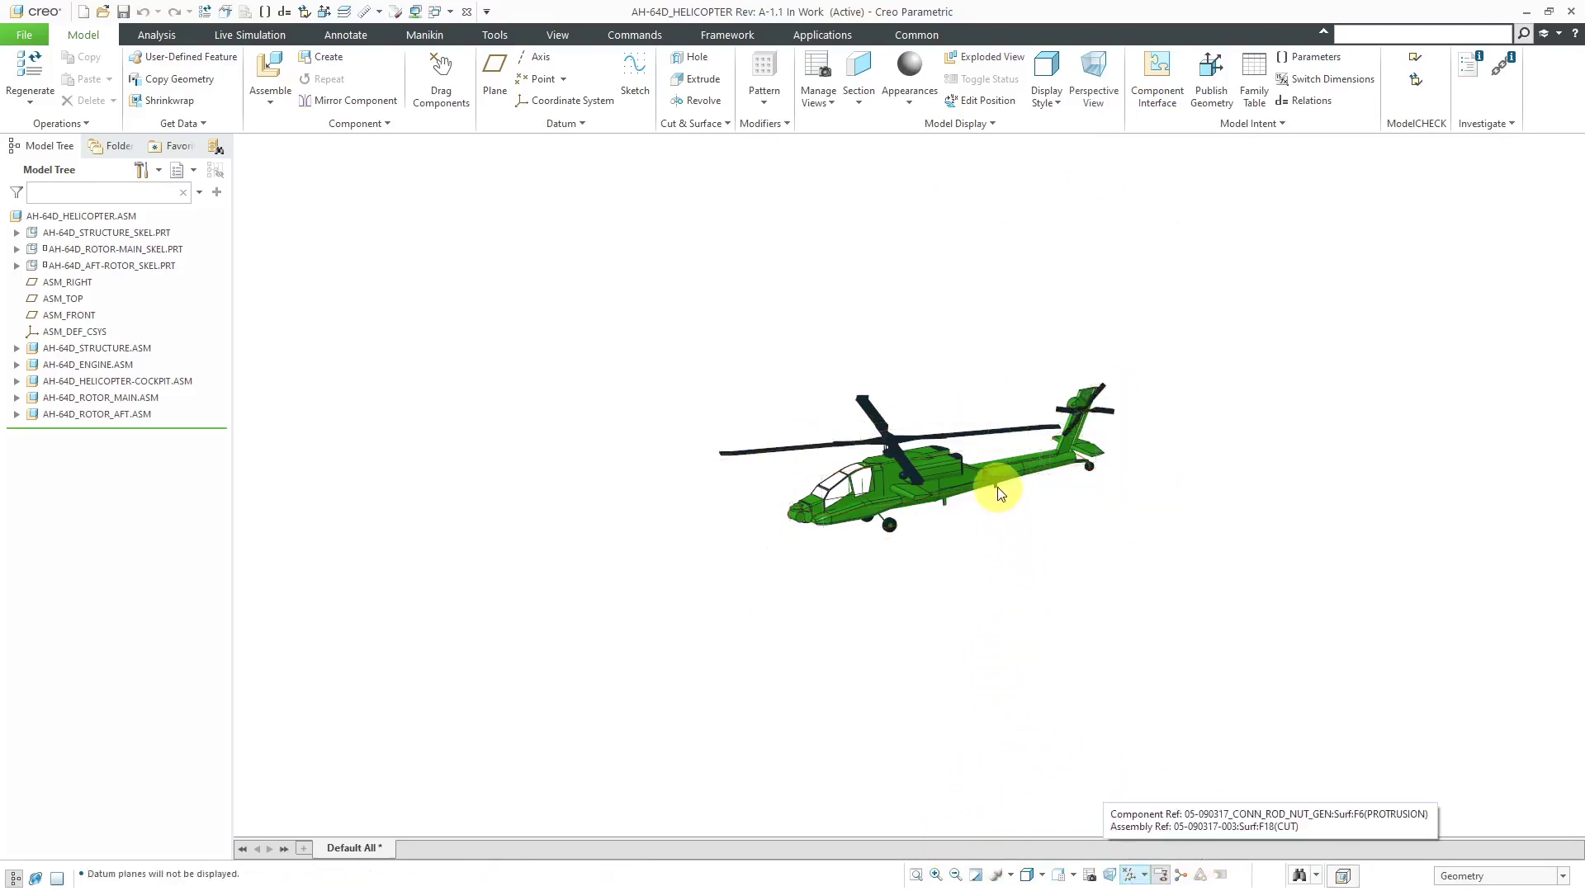
- Zoom in on the helicopter and start creating a new component in it
{"action": "scroll", "coordinate": [994, 487], "scroll_direction": "down", "scroll_amount": 4}
{"action": "scroll", "coordinate": [781, 311], "scroll_direction": "down", "scroll_amount": 1}
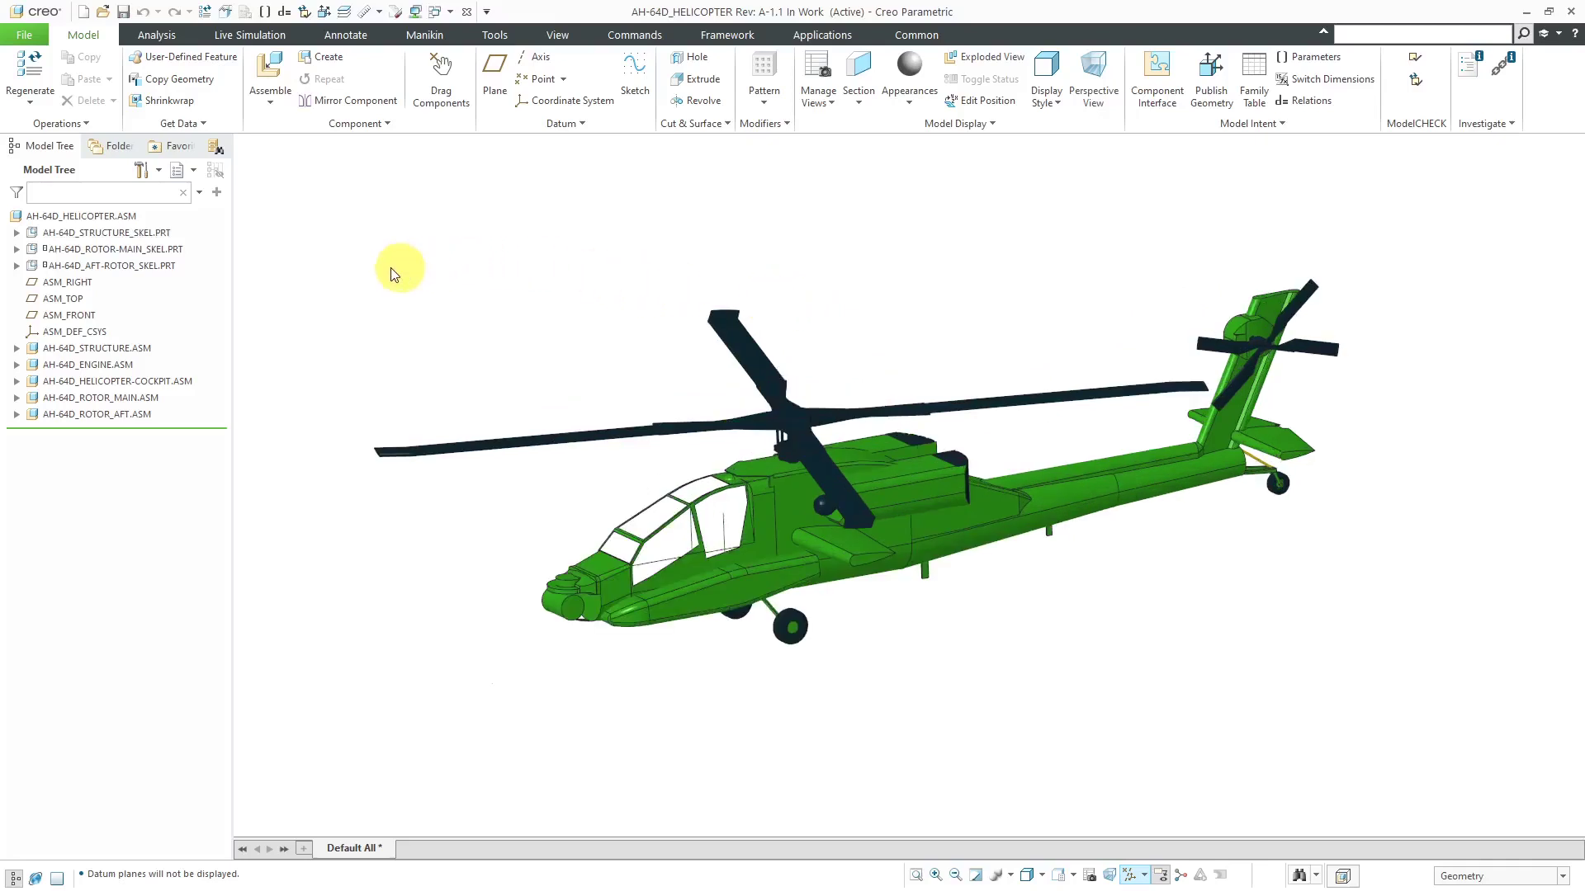
{"action": "left_click", "coordinate": [319, 56]}
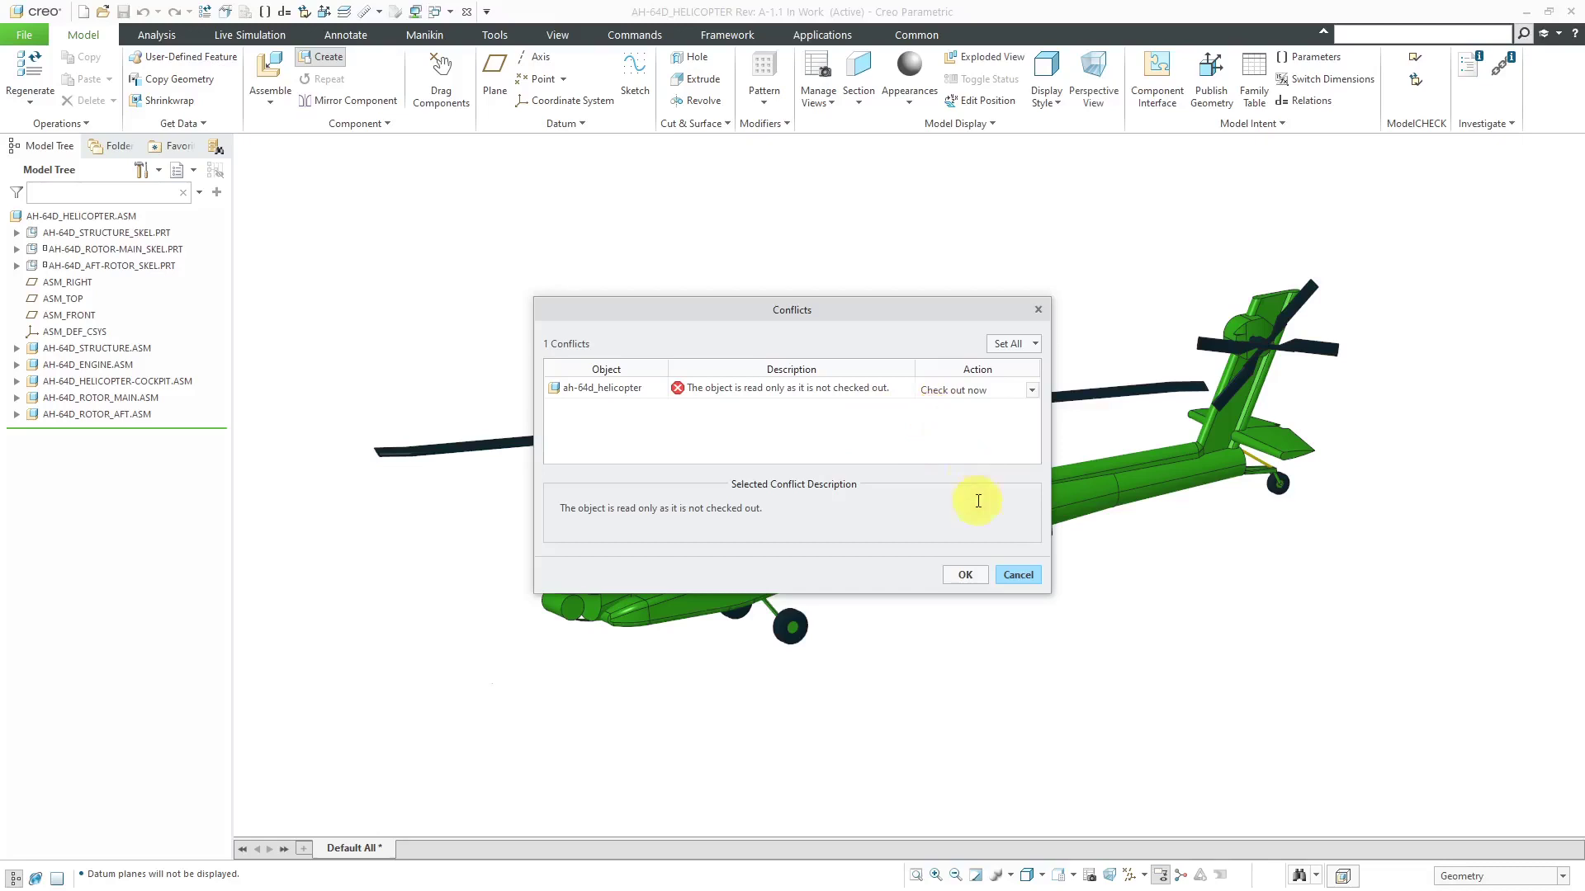
- Check out the helicopter and add subassembly ah-64d_electrical named 'ELECTRICAL INSTL, AH-64D HELICOPTER'
{"action": "left_click", "coordinate": [966, 575]}
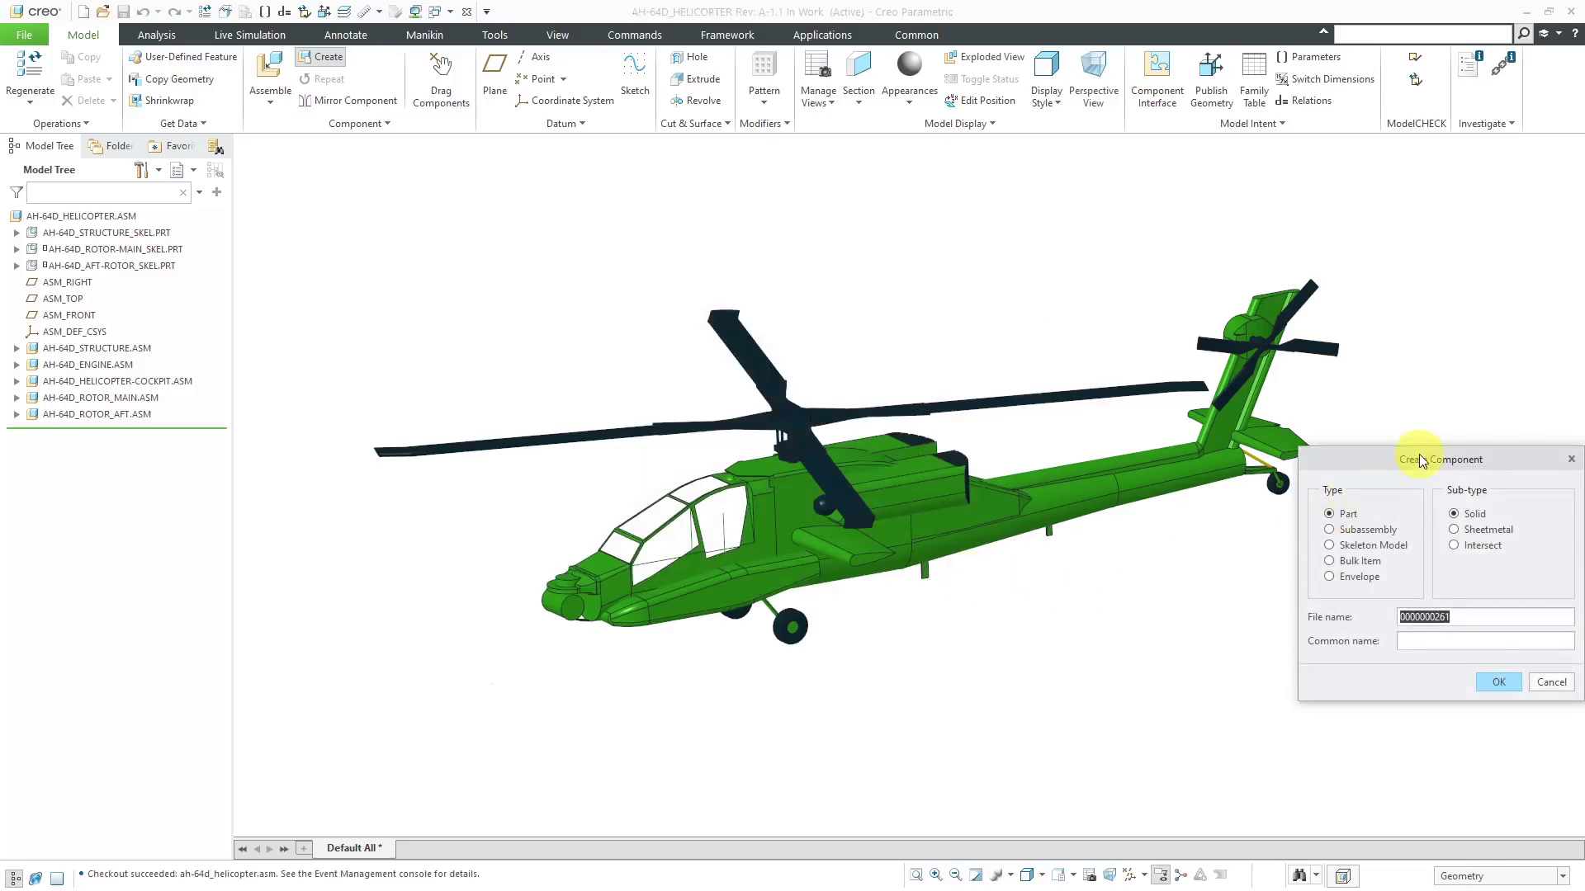
{"action": "left_click_drag", "start_coordinate": [1419, 460], "coordinate": [685, 219]}
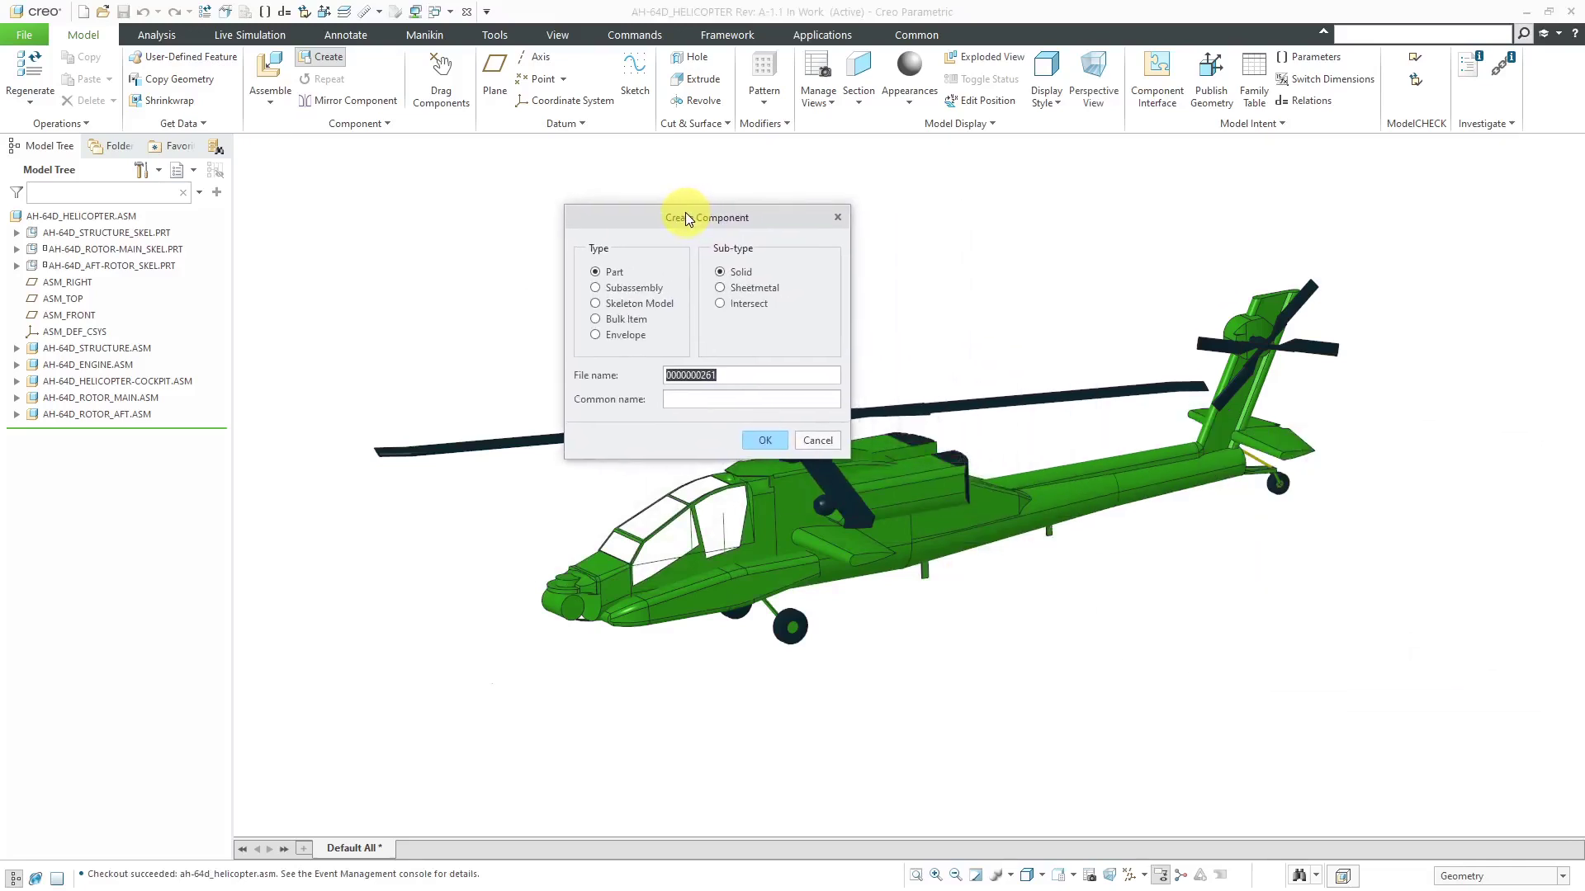
{"action": "left_click", "coordinate": [629, 289]}
{"action": "type", "text": "ah-64d_electrical"}
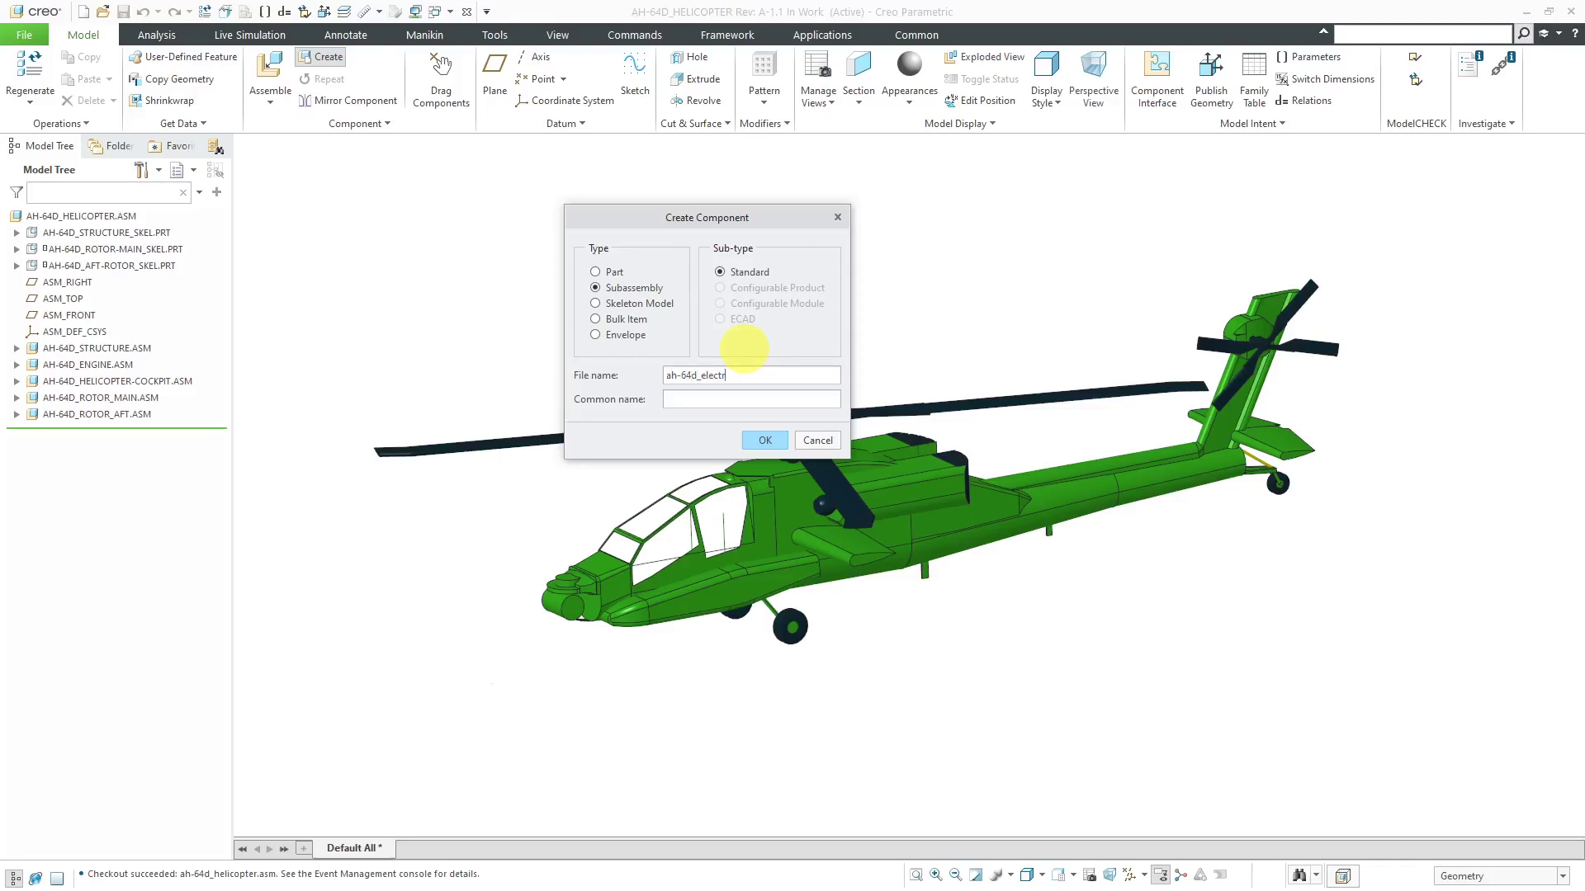
{"action": "left_click", "coordinate": [715, 399]}
{"action": "type", "text": "ELECTRICAL INSTL, AH-64D HELICOPTER"}
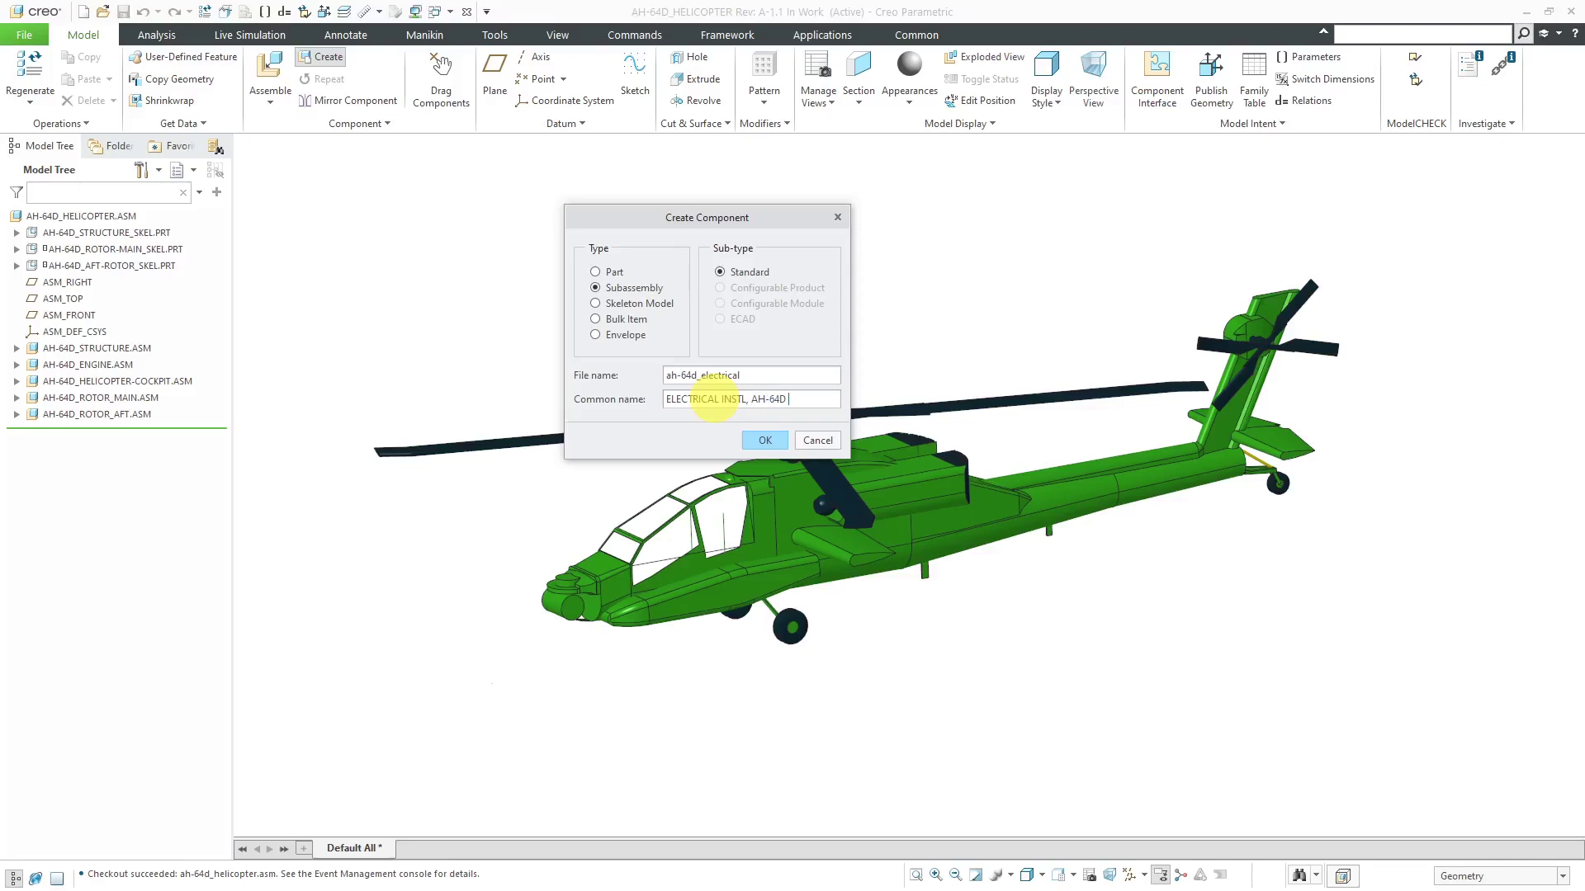
{"action": "left_click", "coordinate": [767, 440]}
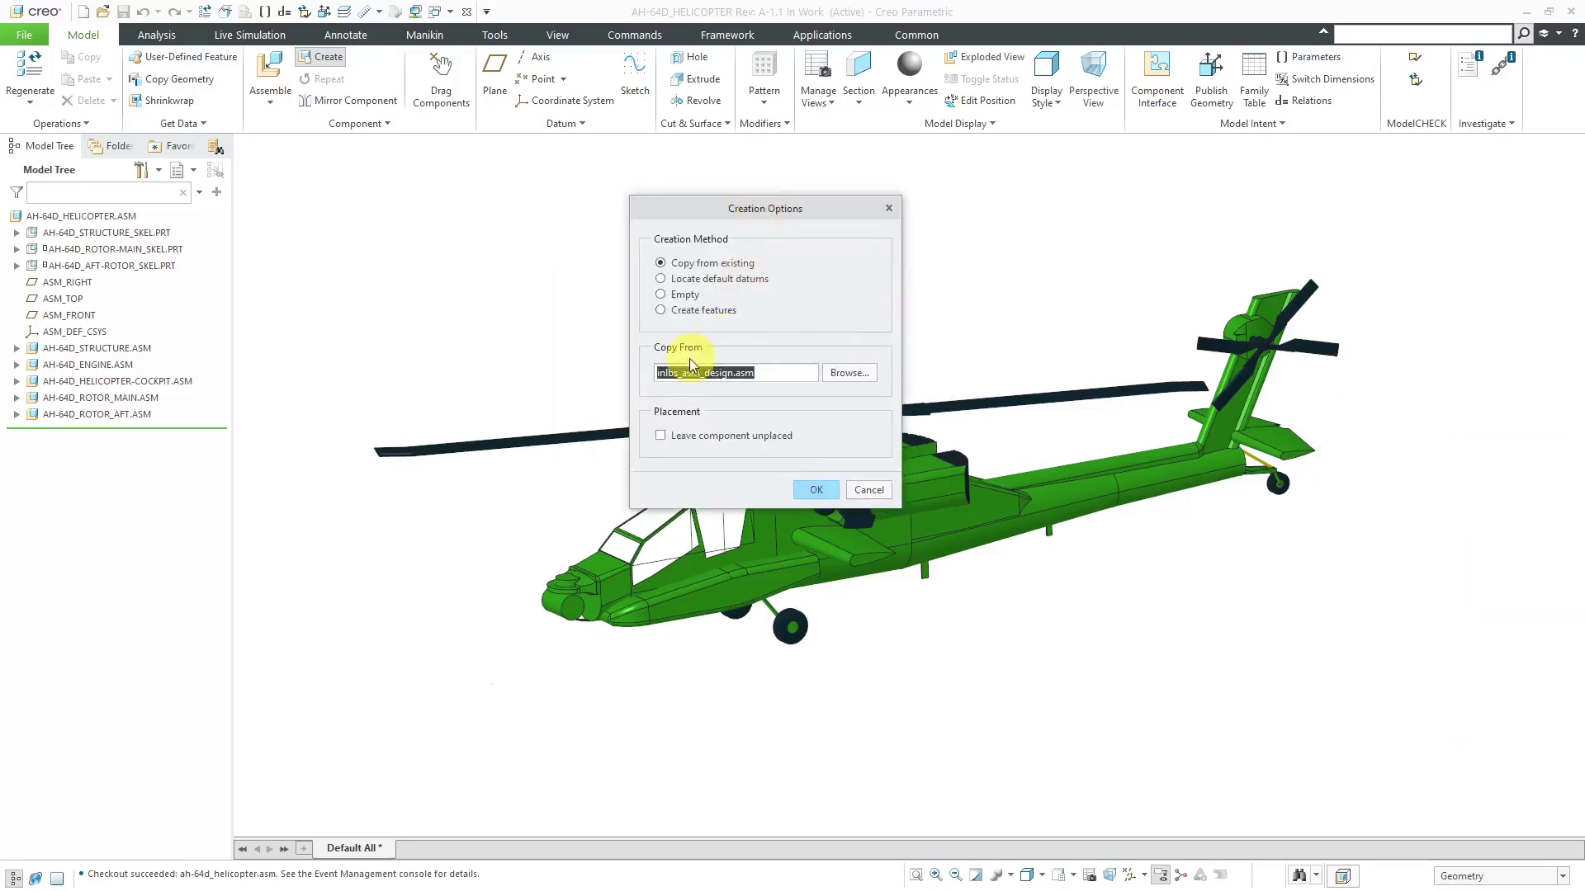
{"action": "left_click", "coordinate": [814, 490]}
{"action": "middle_click", "coordinate": [708, 226]}
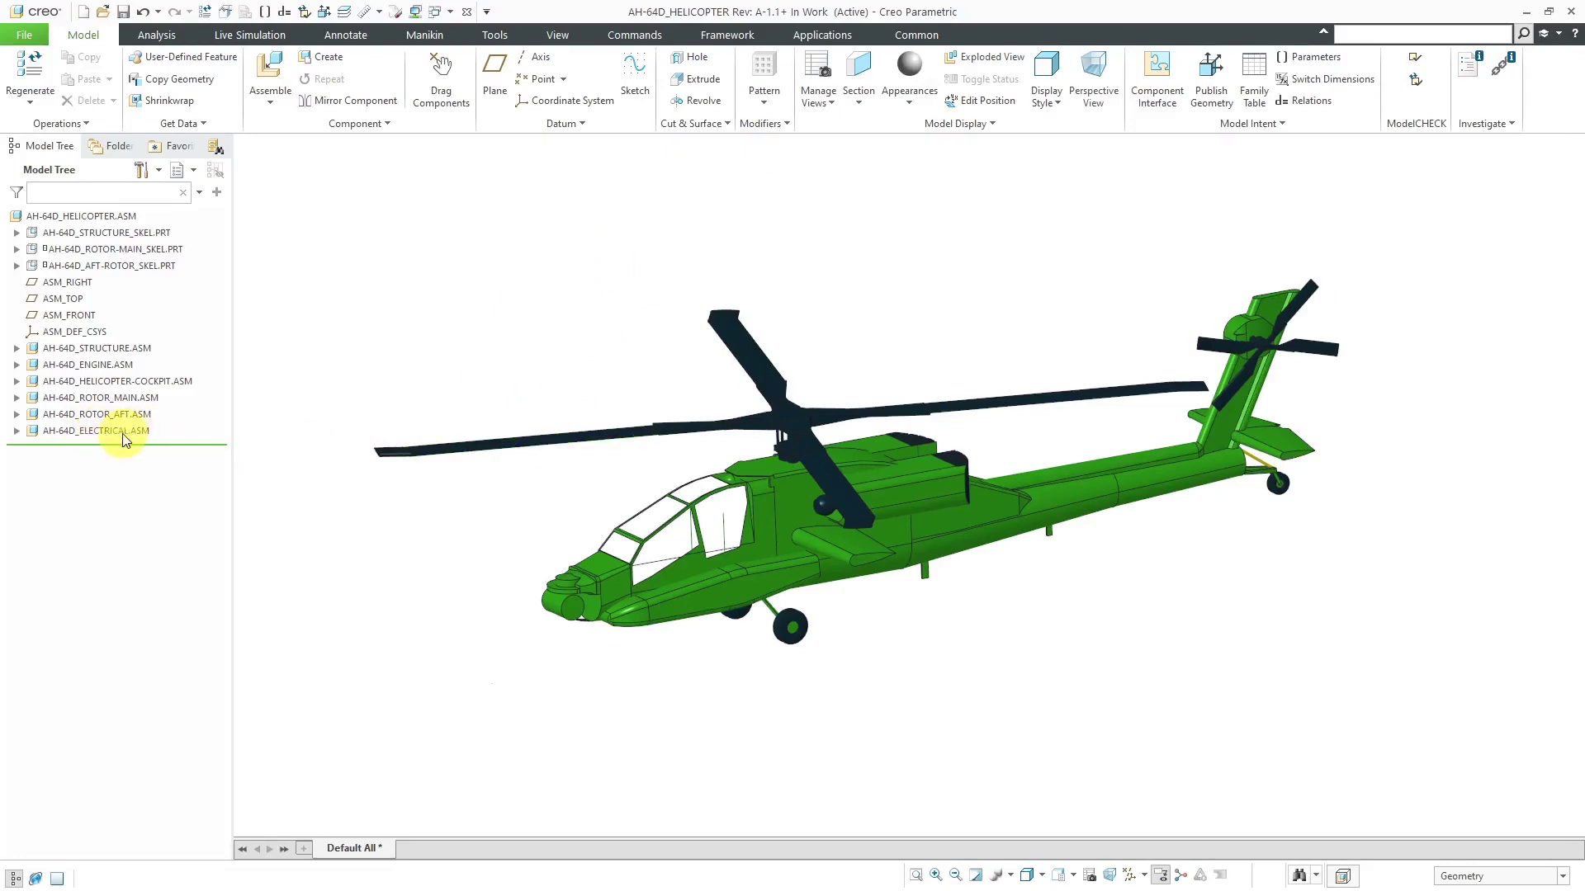
- Activate COCKPIT.ASM, check it out, and start creating a component inside it
{"action": "right_click", "coordinate": [132, 383]}
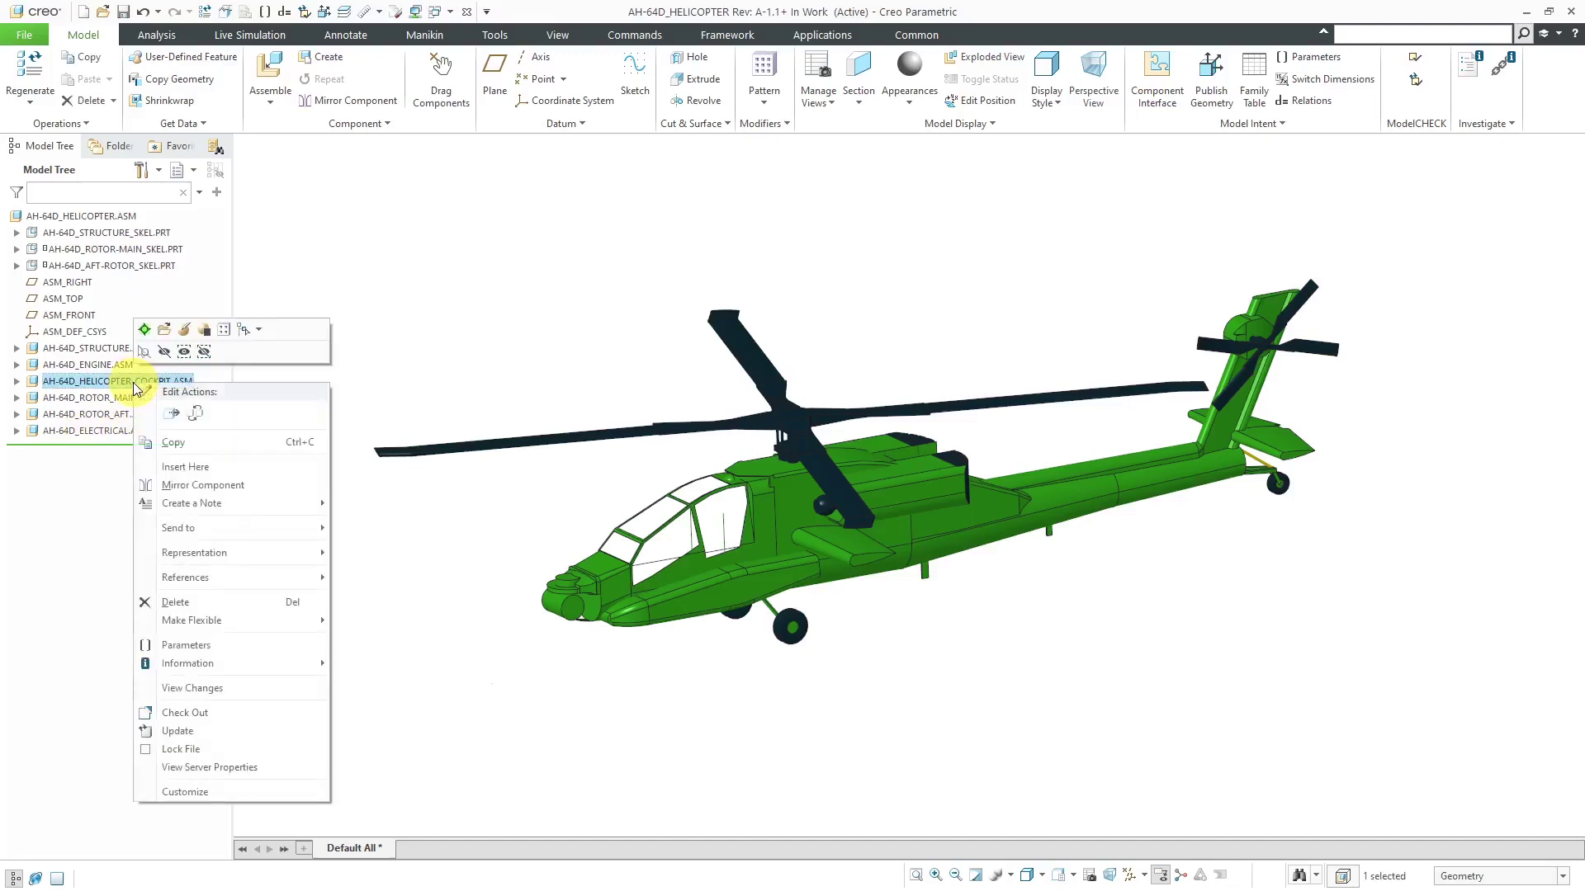
{"action": "left_click", "coordinate": [145, 330]}
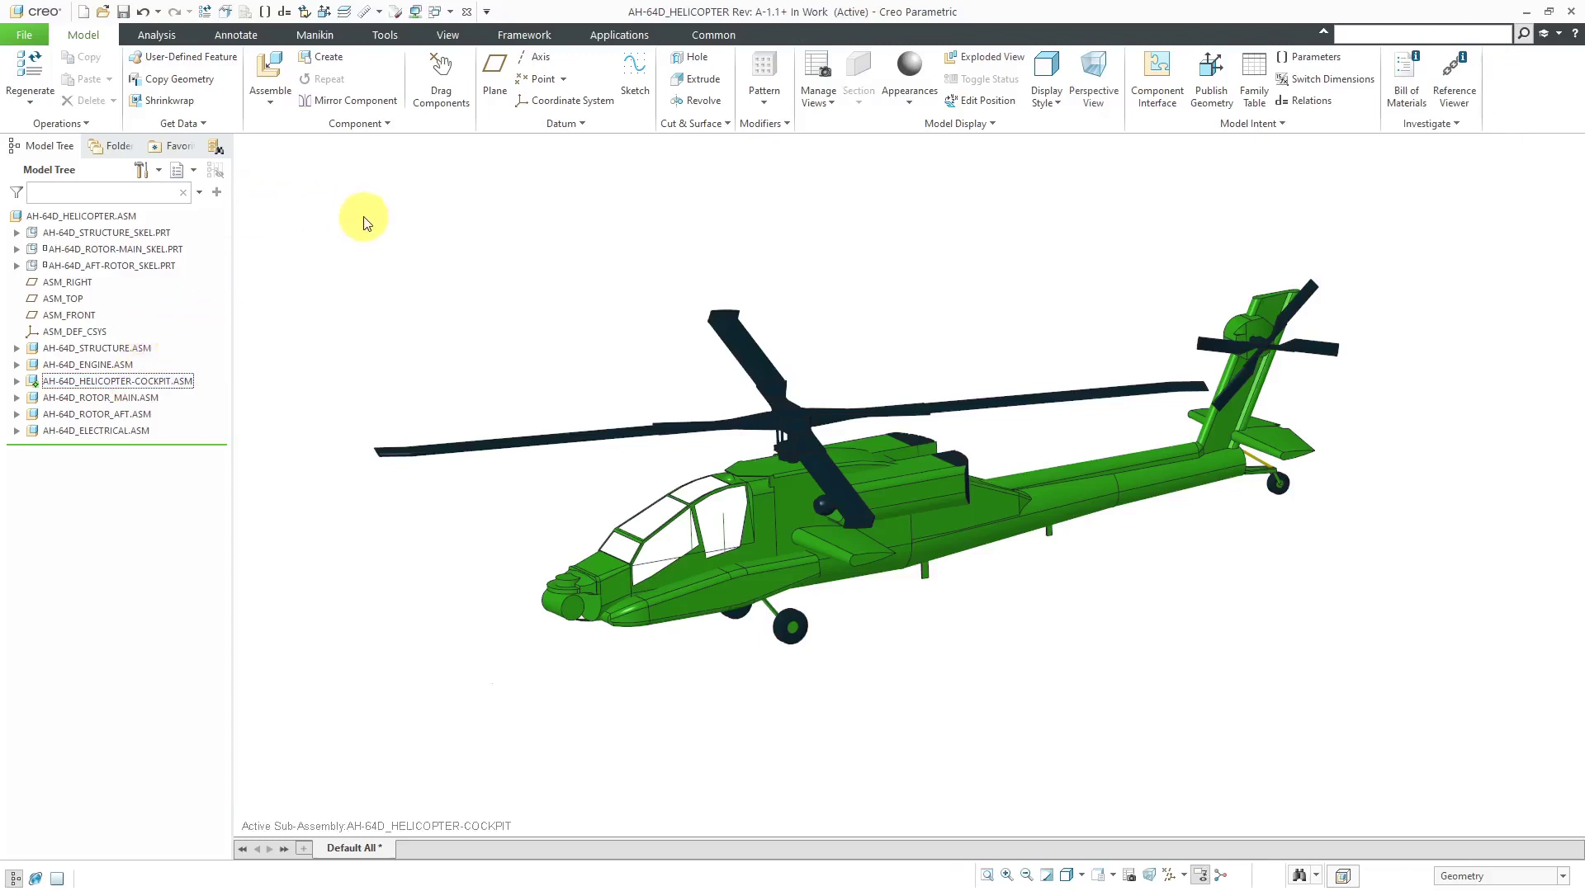
{"action": "left_click", "coordinate": [318, 60]}
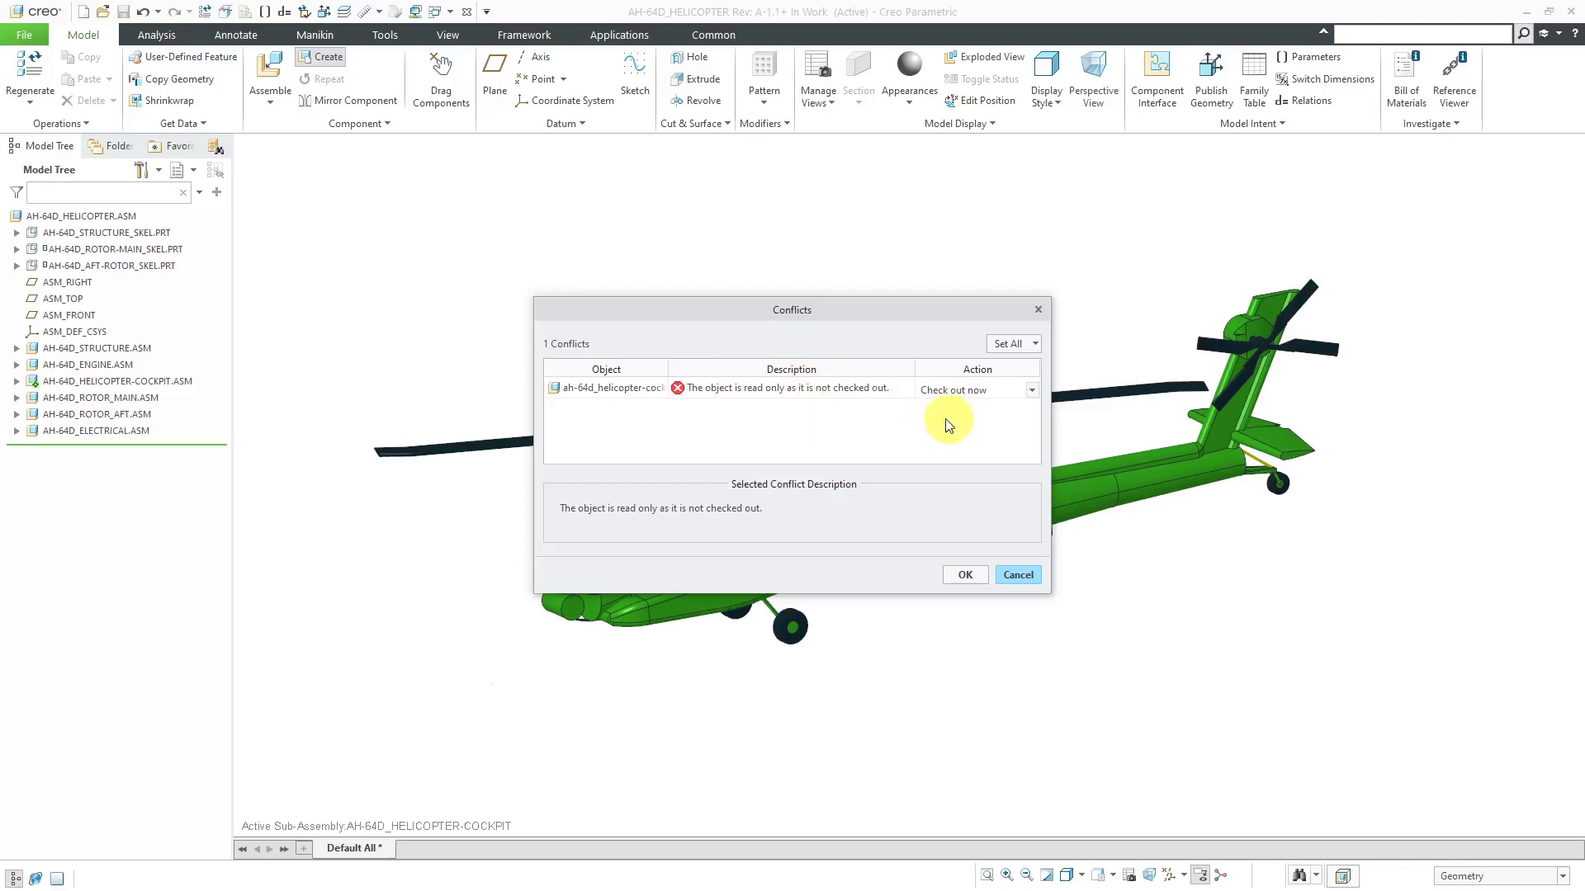
{"action": "left_click", "coordinate": [964, 575]}
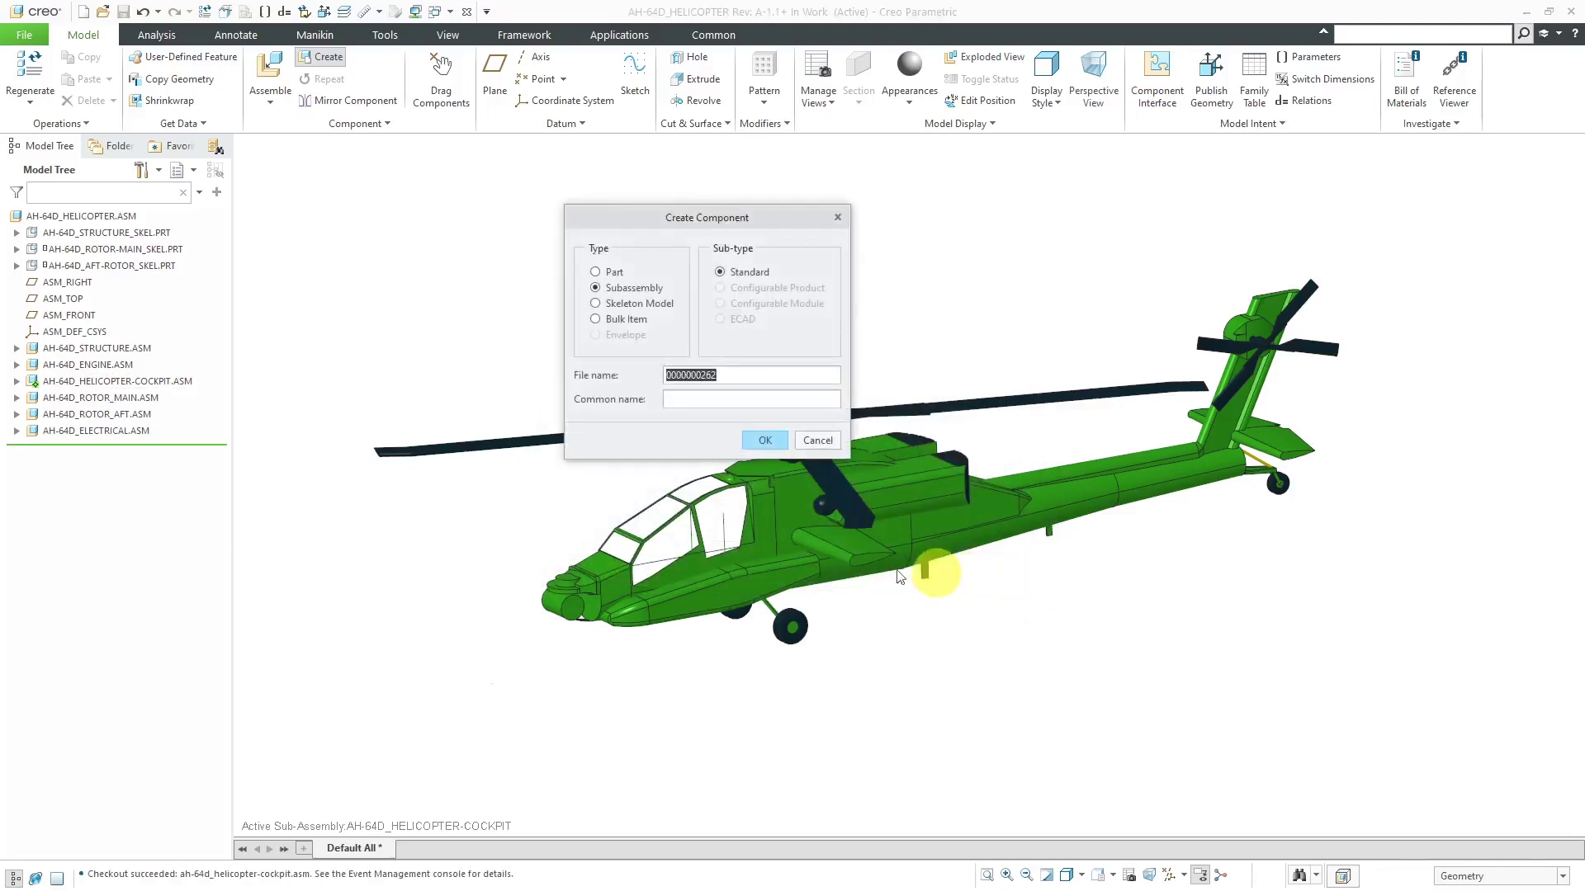
{"action": "left_click", "coordinate": [17, 381]}
- Create subassembly AH-64D_PILOT_STATION with common name 'PILOT STATION, COCKPIT, AH-64D APACHE'
{"action": "left_click", "coordinate": [582, 373]}
{"action": "type", "text": "AH-64D_PILOT_STATION"}
{"action": "key", "text": "Tab"}
{"action": "type", "text": "PILOT STATION, COCKPIT, "}
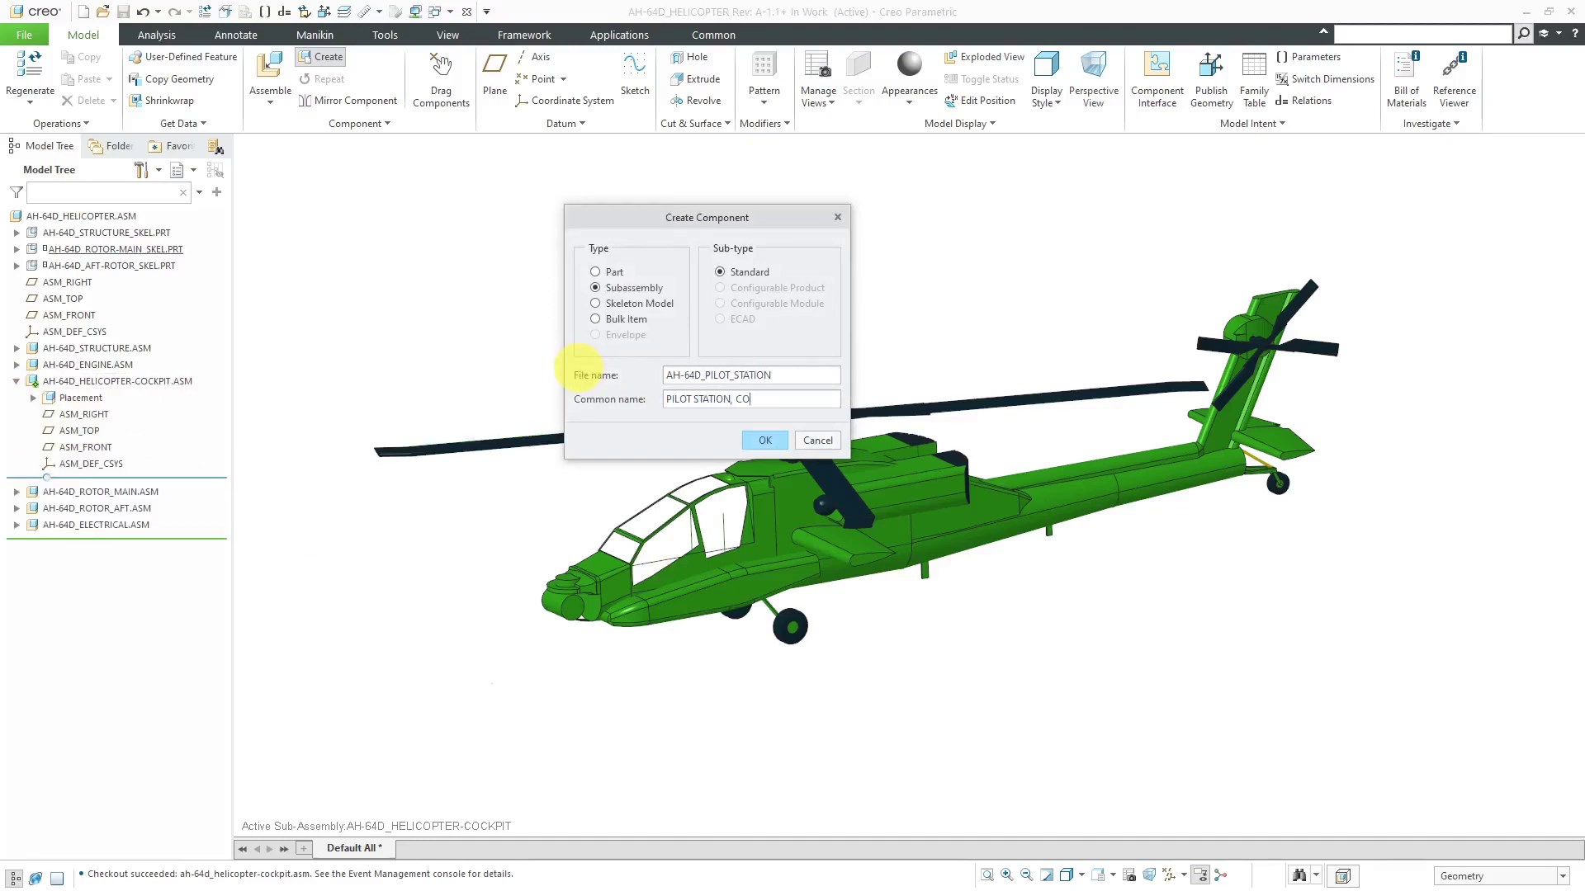
{"action": "type", "text": "AH-64D APACHE"}
{"action": "left_click", "coordinate": [765, 440]}
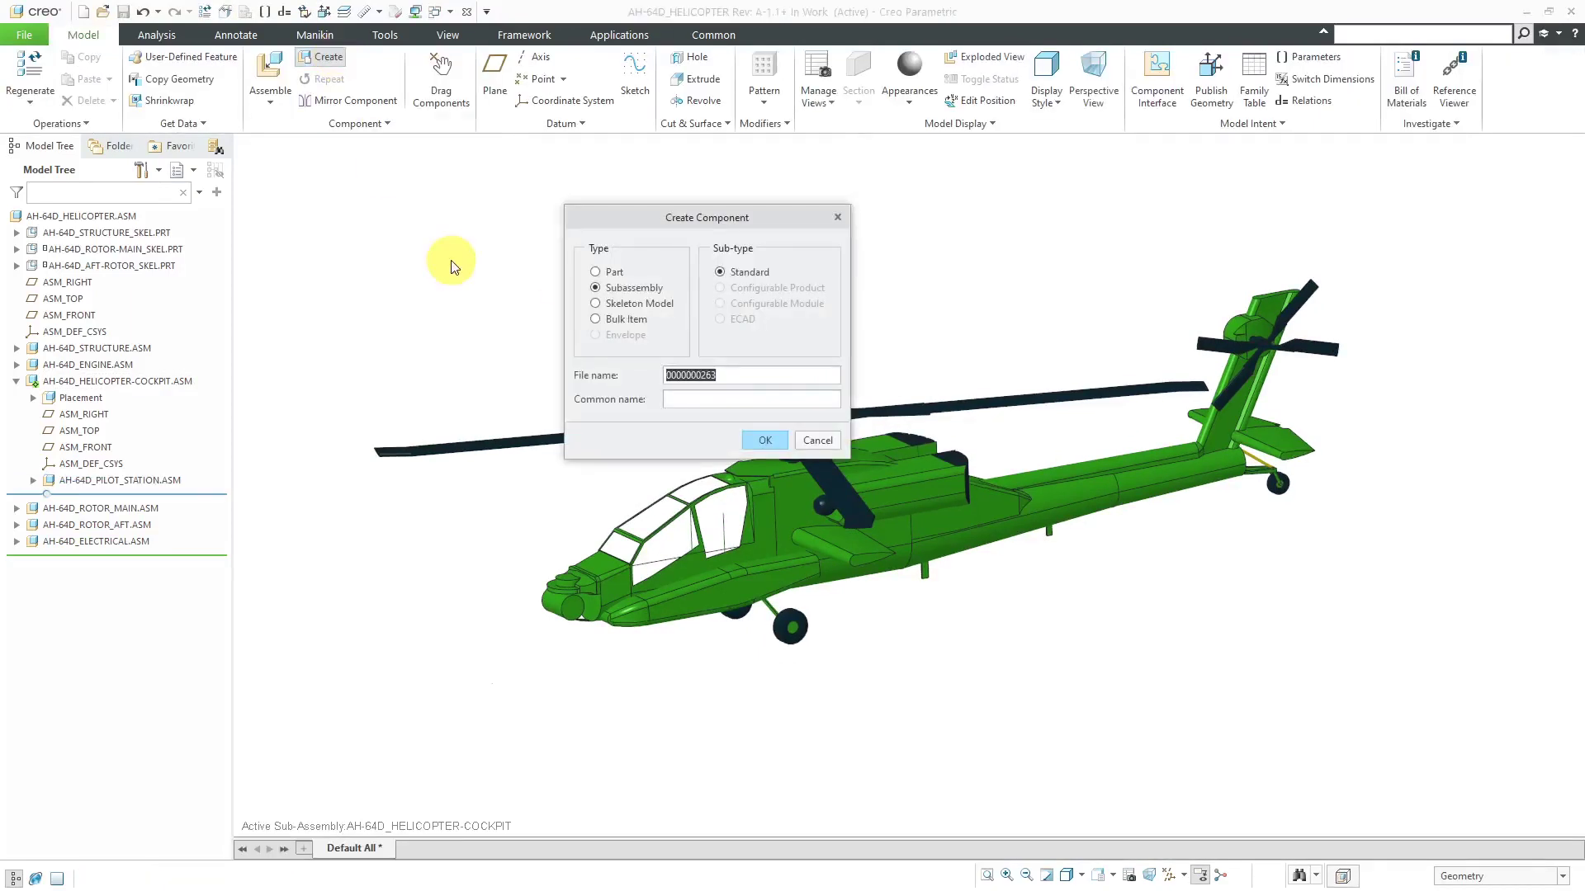
- Create AH-64D_GUNNER_STATION, common name 'GUNNER STATION, COCKPIT ASSEMBLY', placed at default position
{"action": "type", "text": "AH-64D_GUNNER_STATION"}
{"action": "key", "text": "Tab"}
{"action": "type", "text": "GUNNER STATION, COCKPIT ASSEMBLY"}
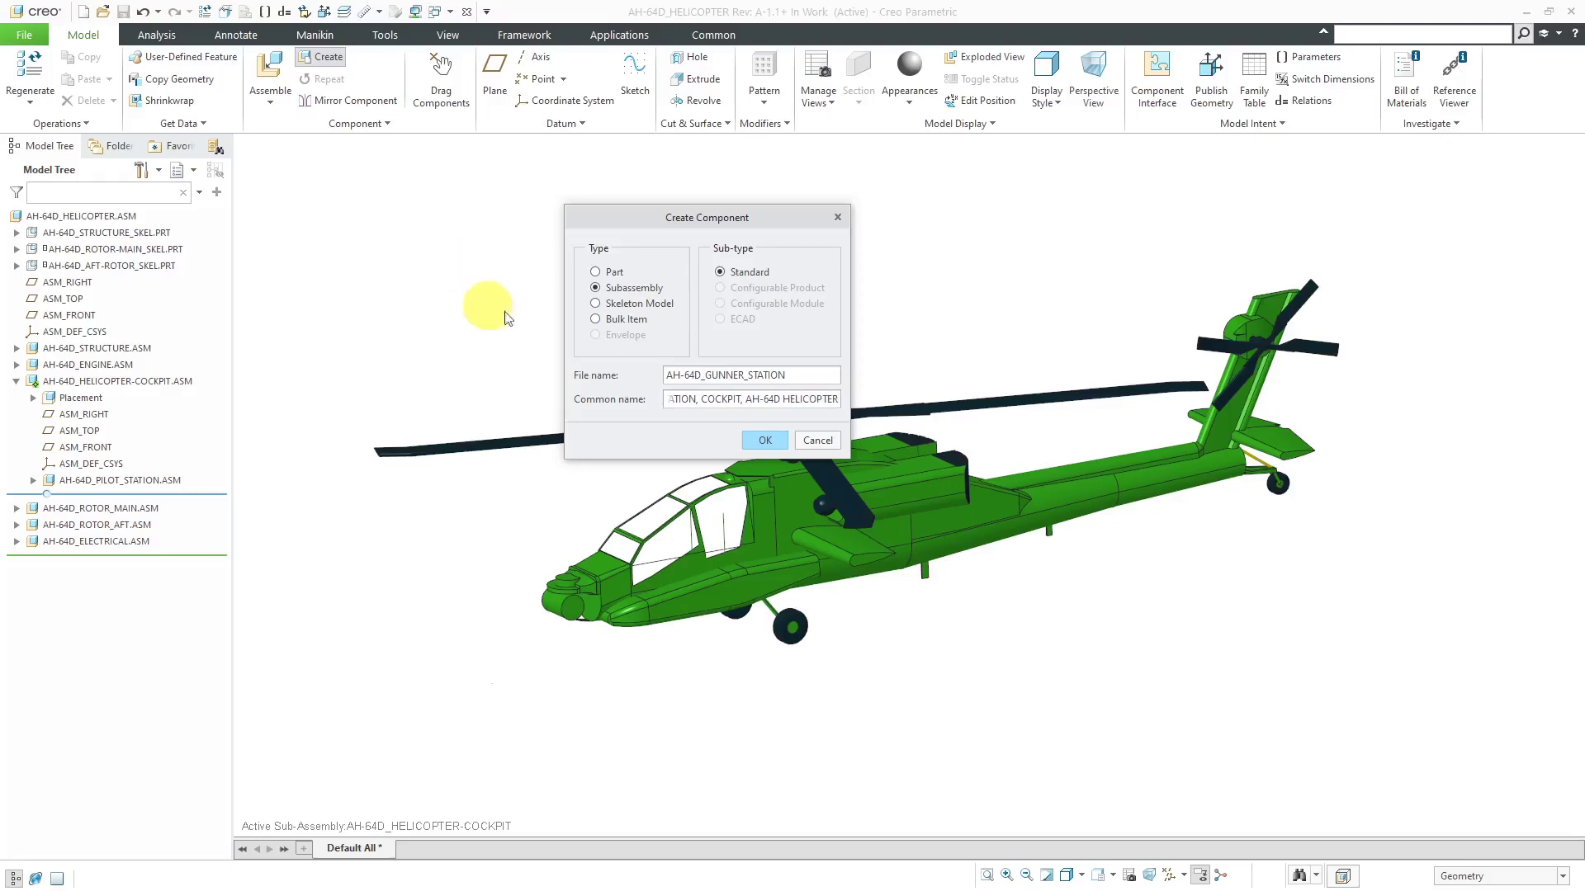
{"action": "left_click", "coordinate": [765, 440]}
{"action": "left_click", "coordinate": [608, 312]}
{"action": "right_click", "coordinate": [608, 312]}
{"action": "left_click", "coordinate": [526, 462]}
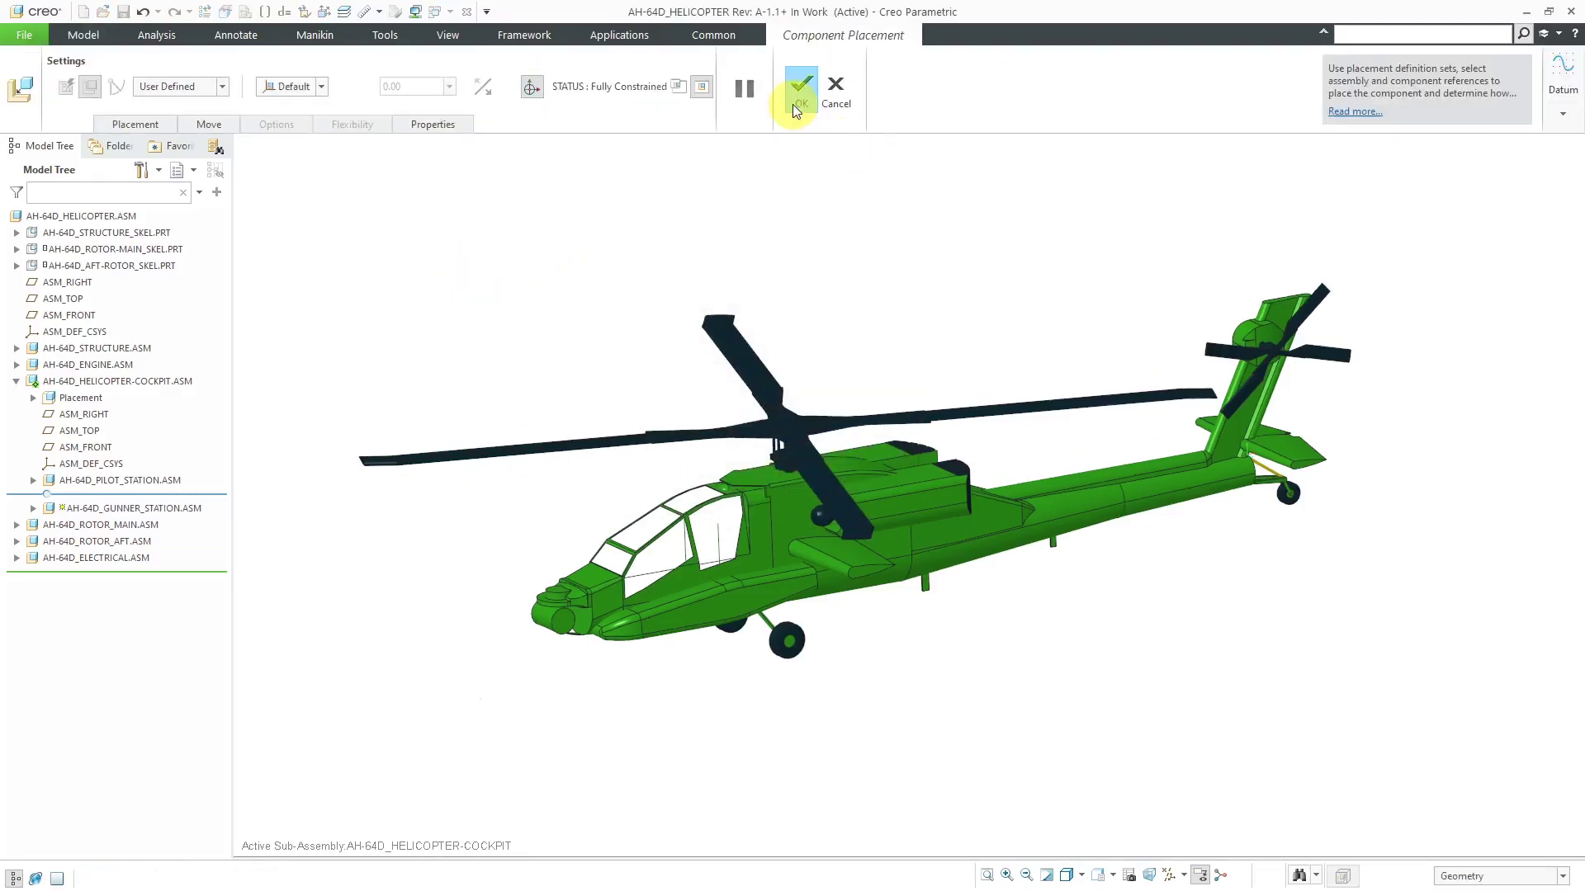
{"action": "left_click", "coordinate": [793, 93]}
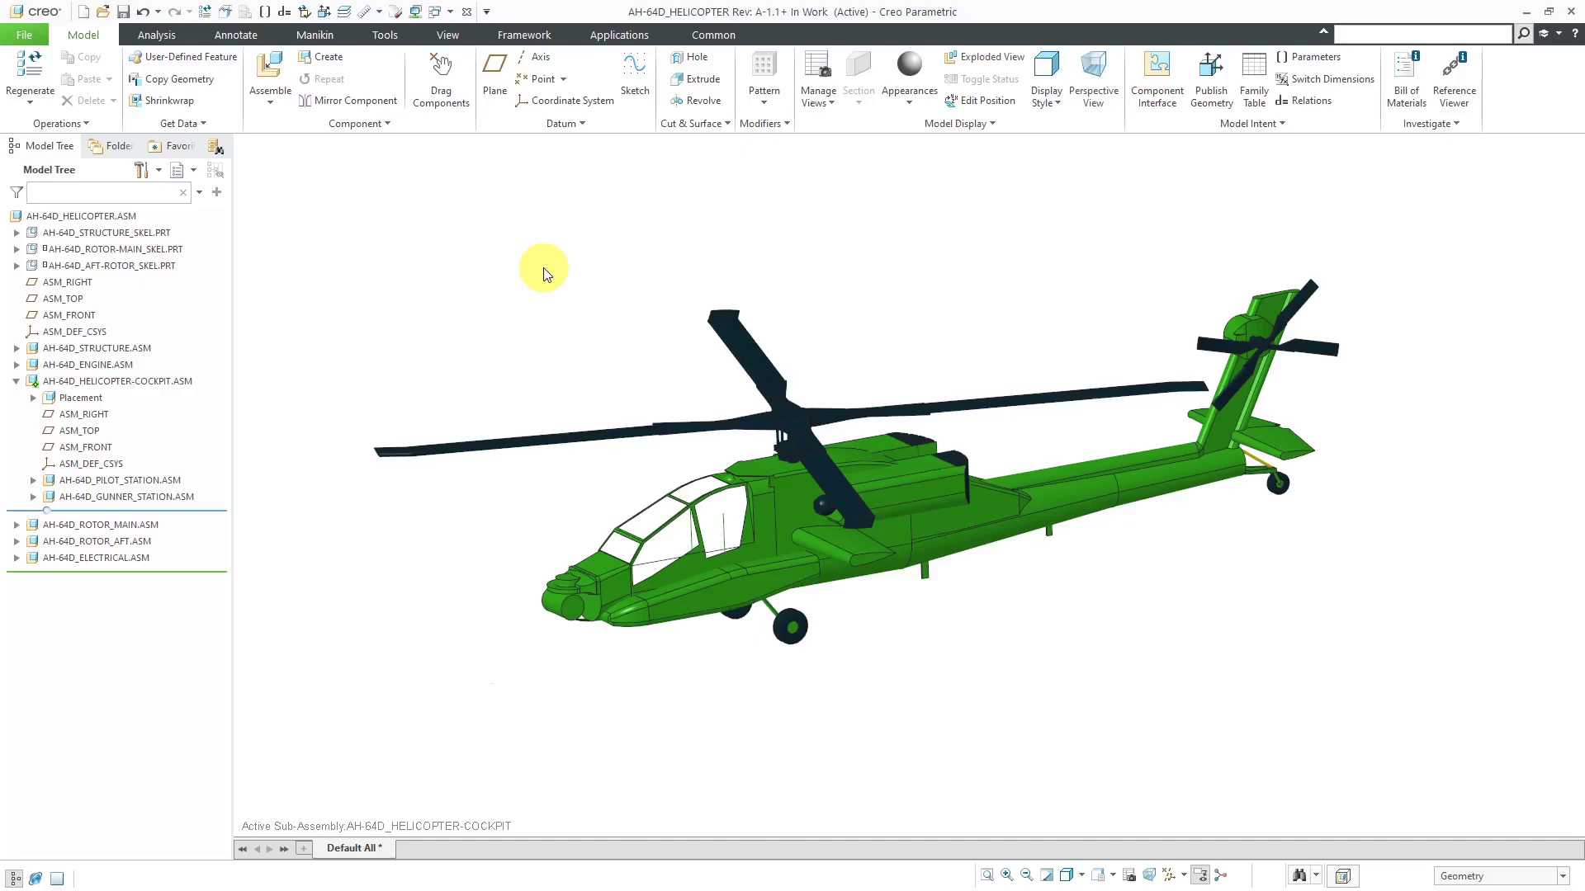
- Save the helicopter assembly and show the Windchill workspace, now listing 17 objects
{"action": "left_click", "coordinate": [123, 11]}
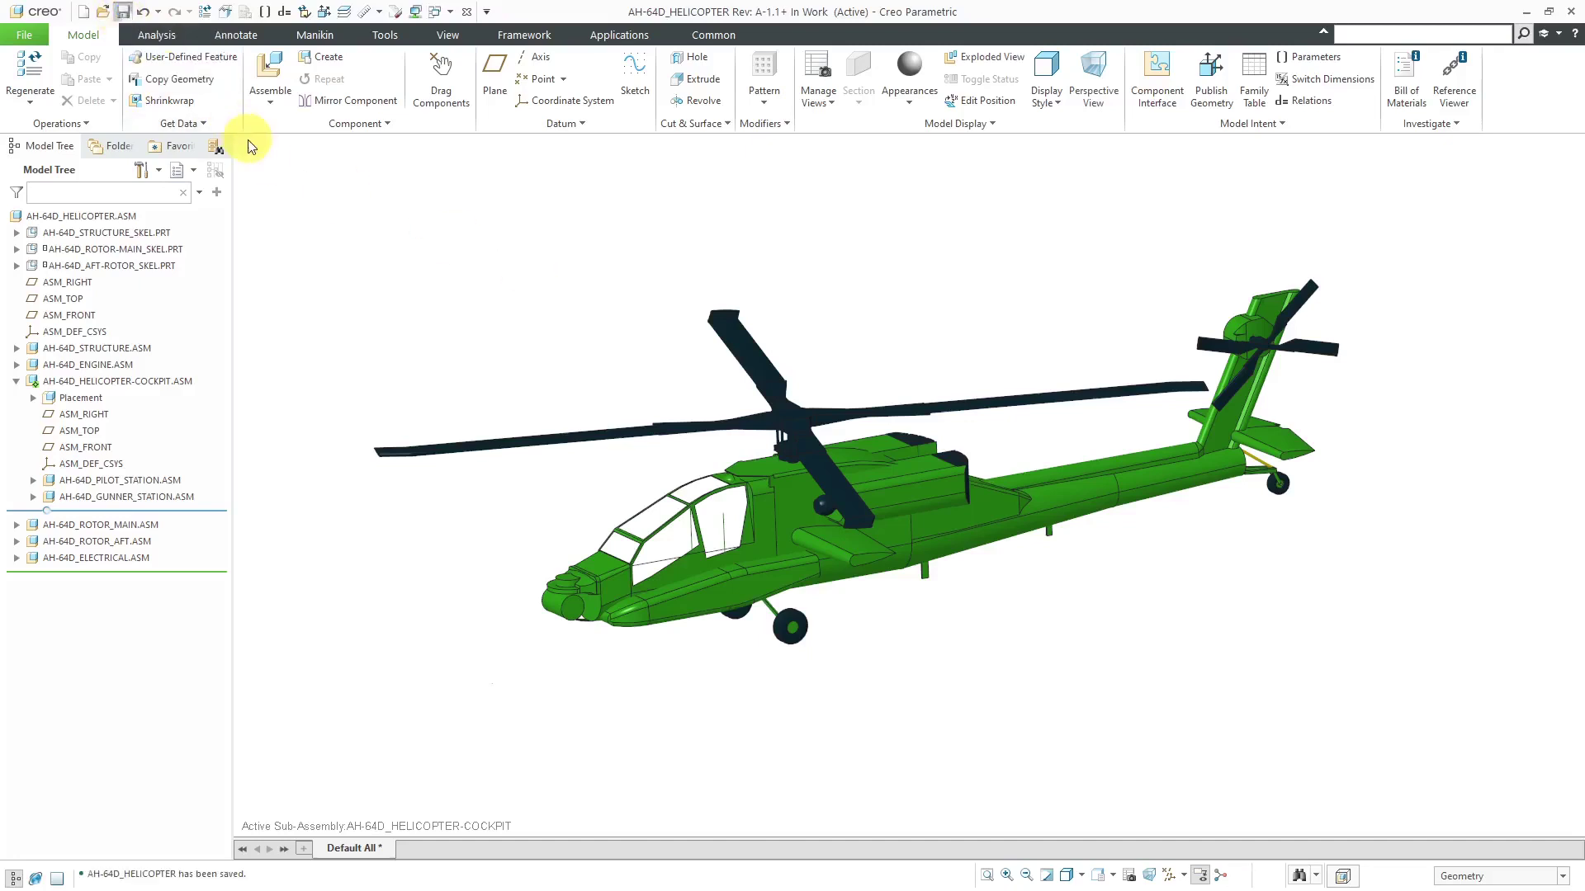
{"action": "left_click", "coordinate": [110, 146]}
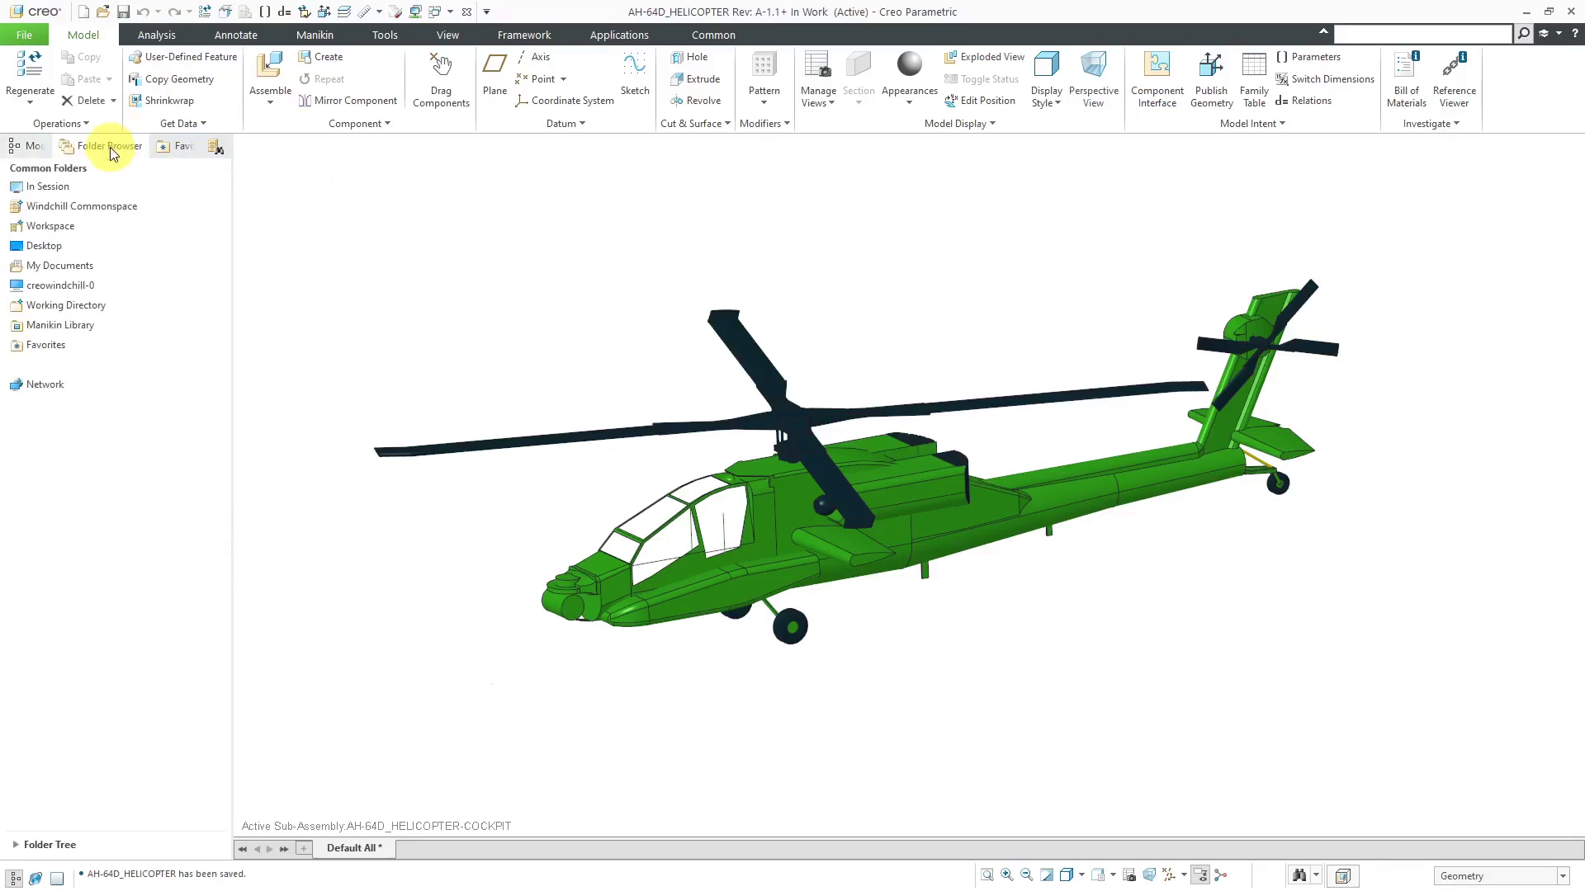
{"action": "left_click", "coordinate": [106, 221]}
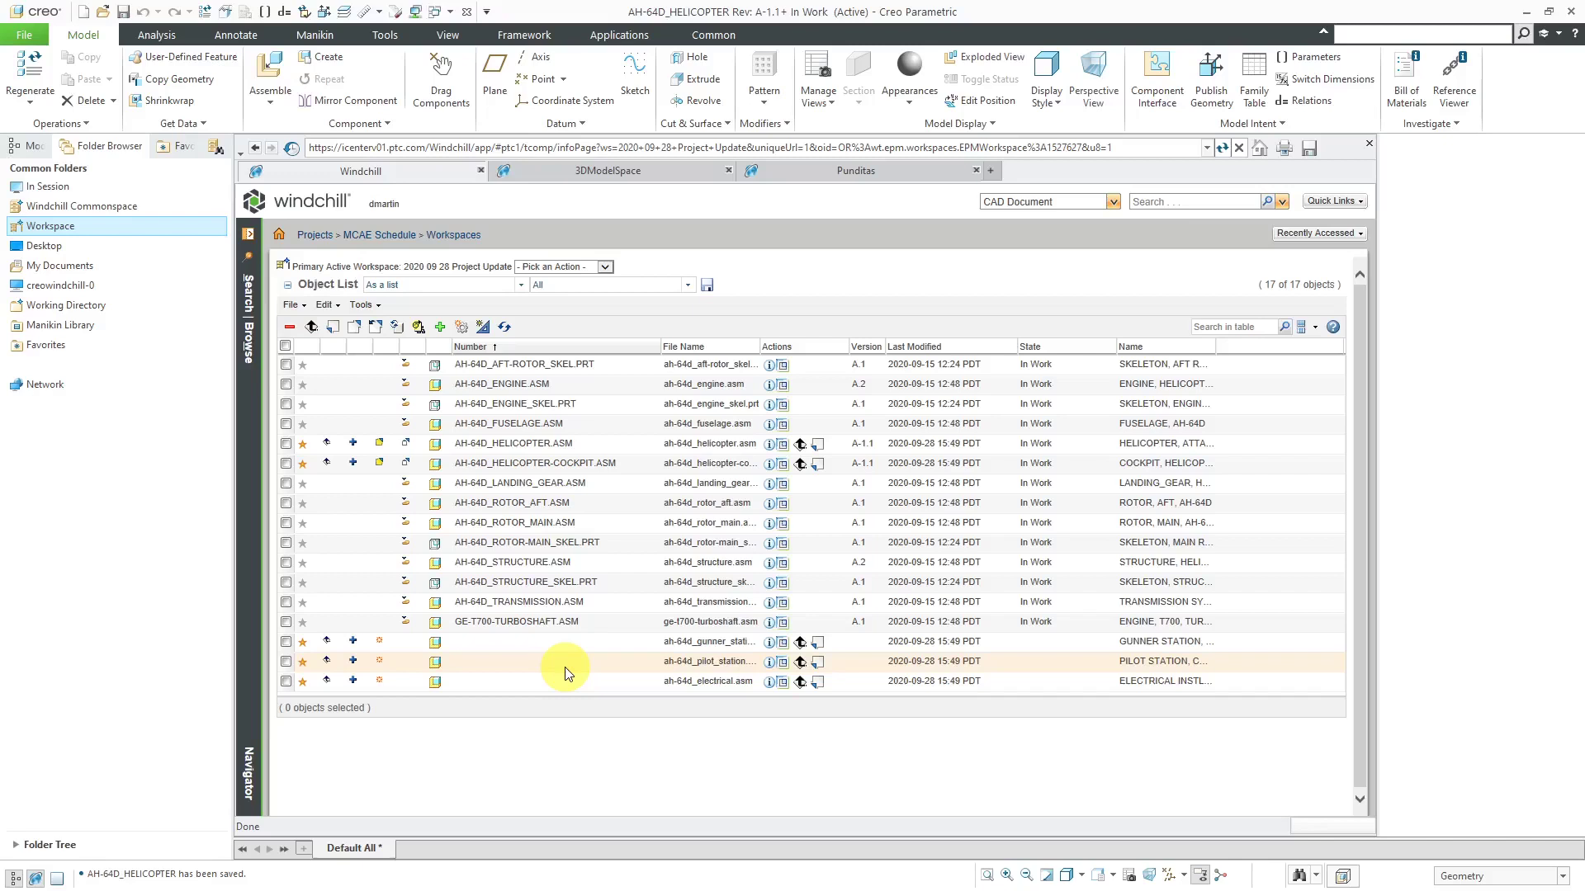
- Begin checking in the helicopter and set the three new assemblies' location to /MCAE Schedule/Designs
{"action": "left_click", "coordinate": [819, 447]}
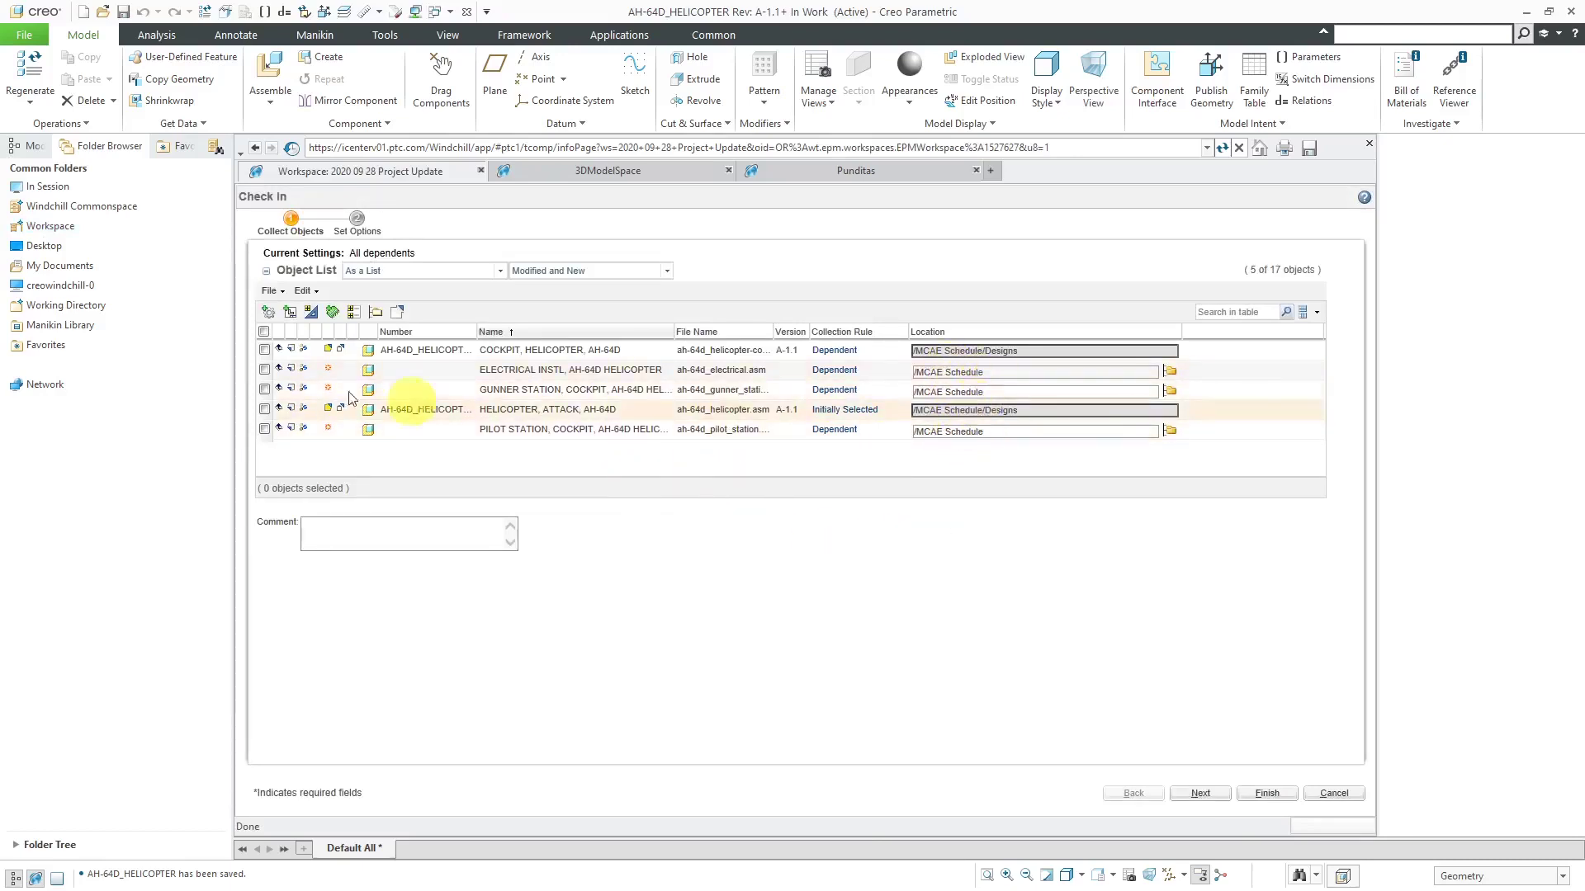
{"action": "left_click", "coordinate": [265, 370]}
{"action": "left_click", "coordinate": [264, 389]}
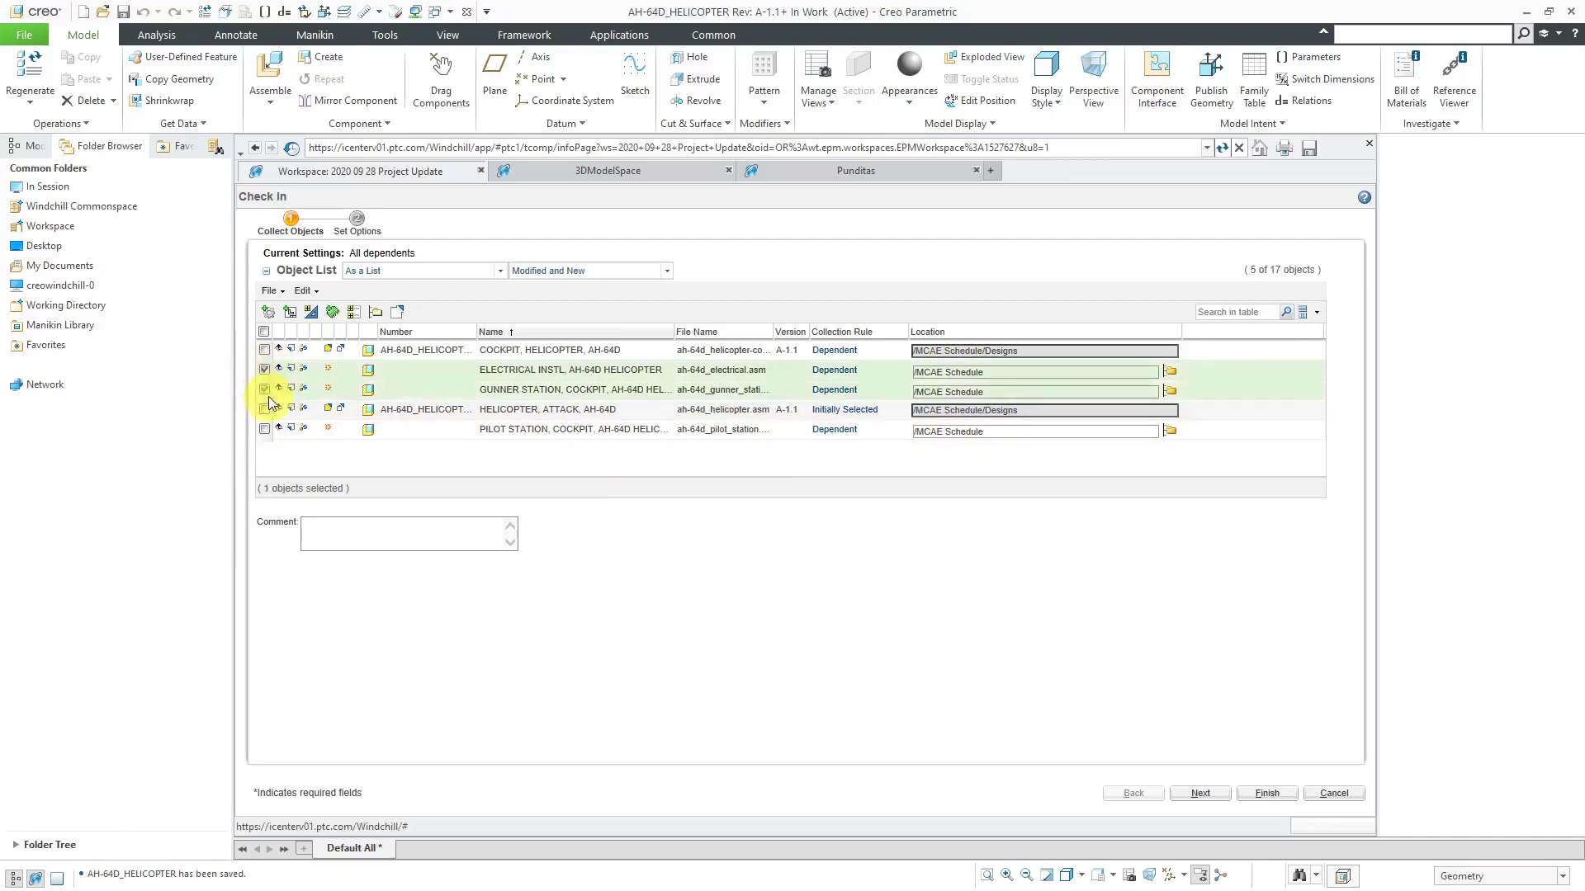
{"action": "left_click", "coordinate": [264, 429]}
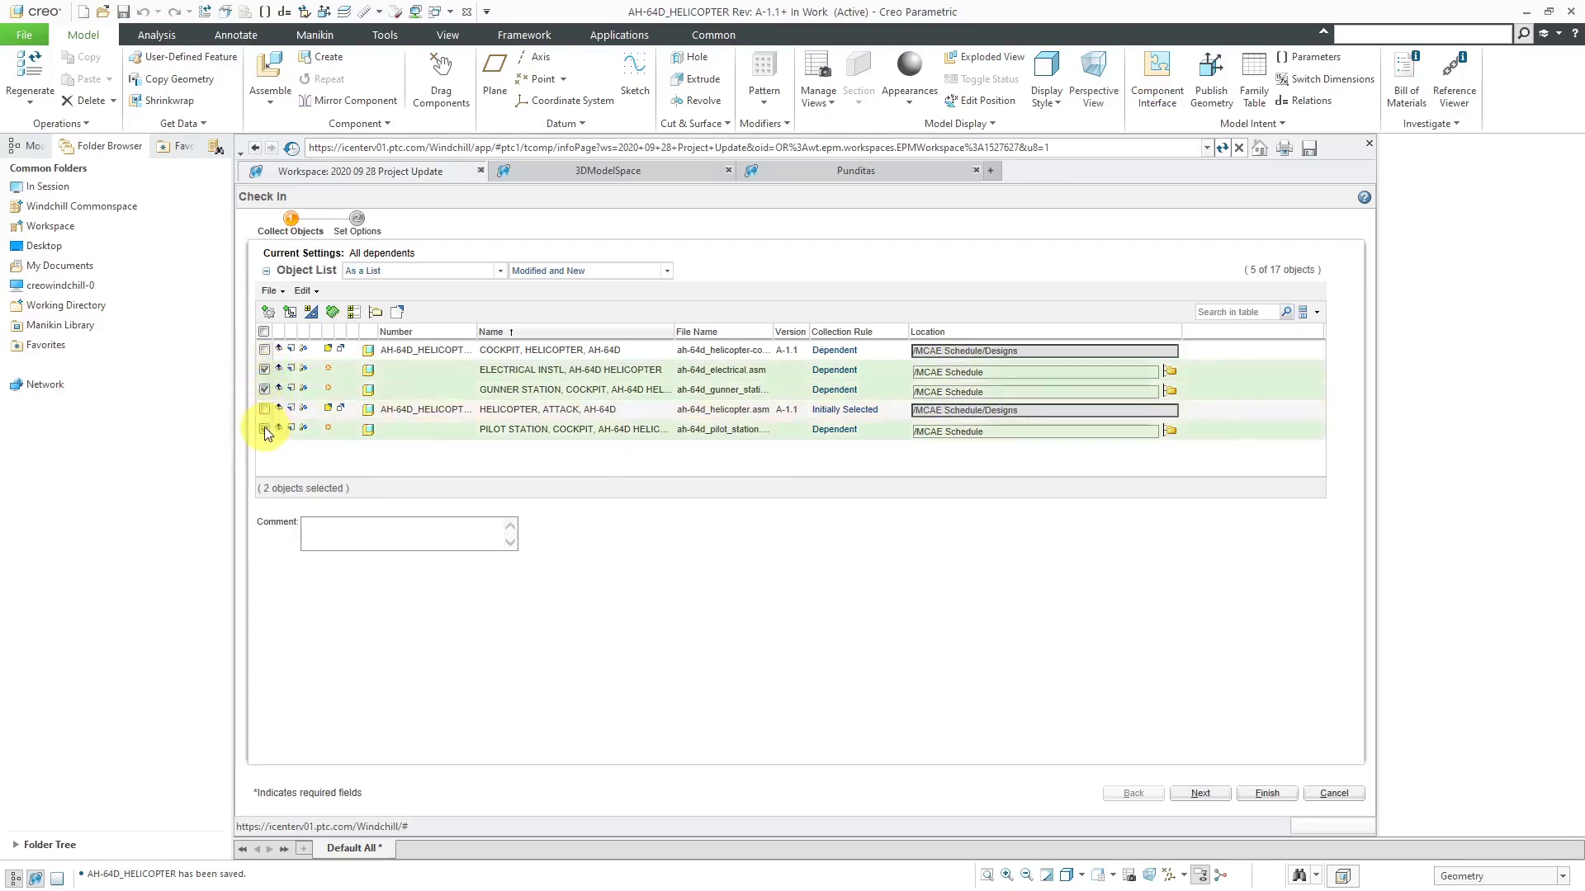
{"action": "left_click", "coordinate": [375, 314]}
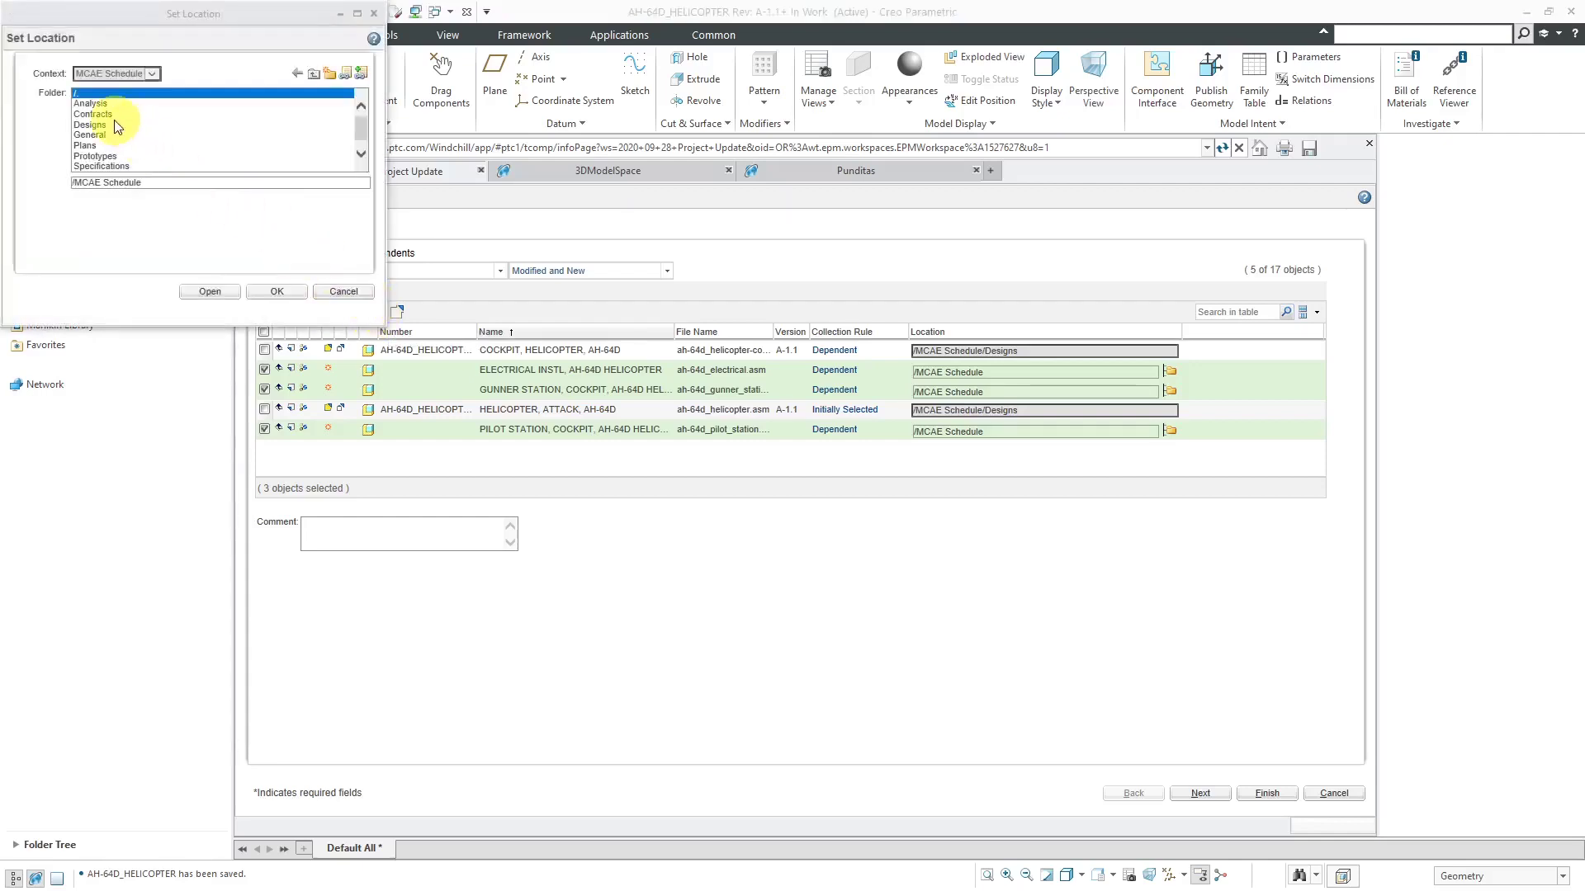
{"action": "left_click", "coordinate": [103, 125]}
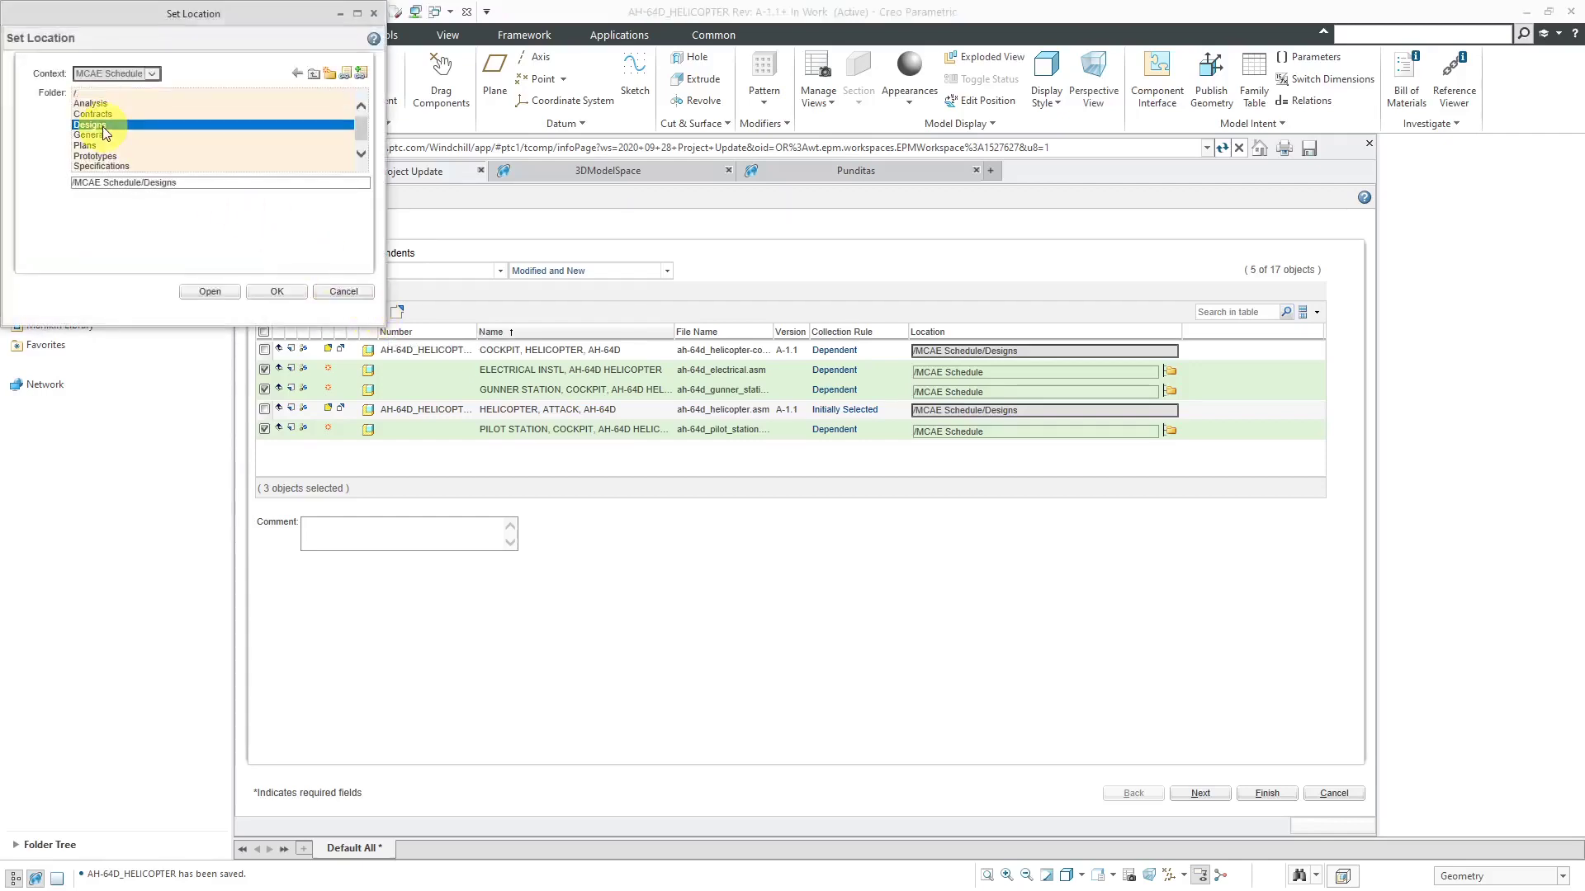
{"action": "left_click", "coordinate": [275, 293]}
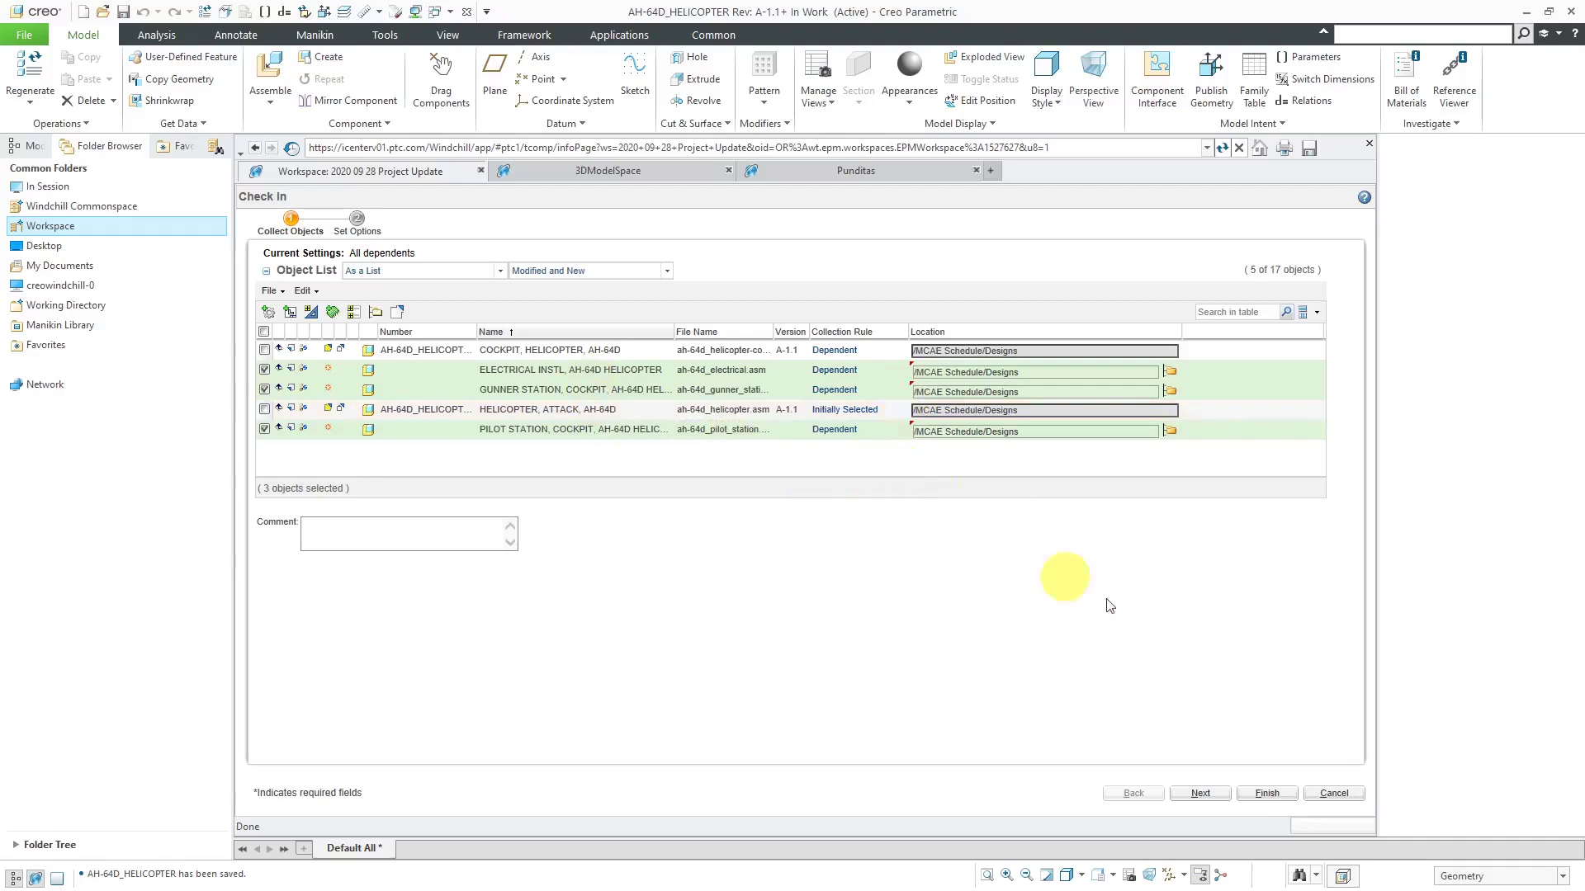
- Finish the check-in, leaving helicopter and cockpit assemblies at version A.1.2
{"action": "left_click", "coordinate": [1217, 797]}
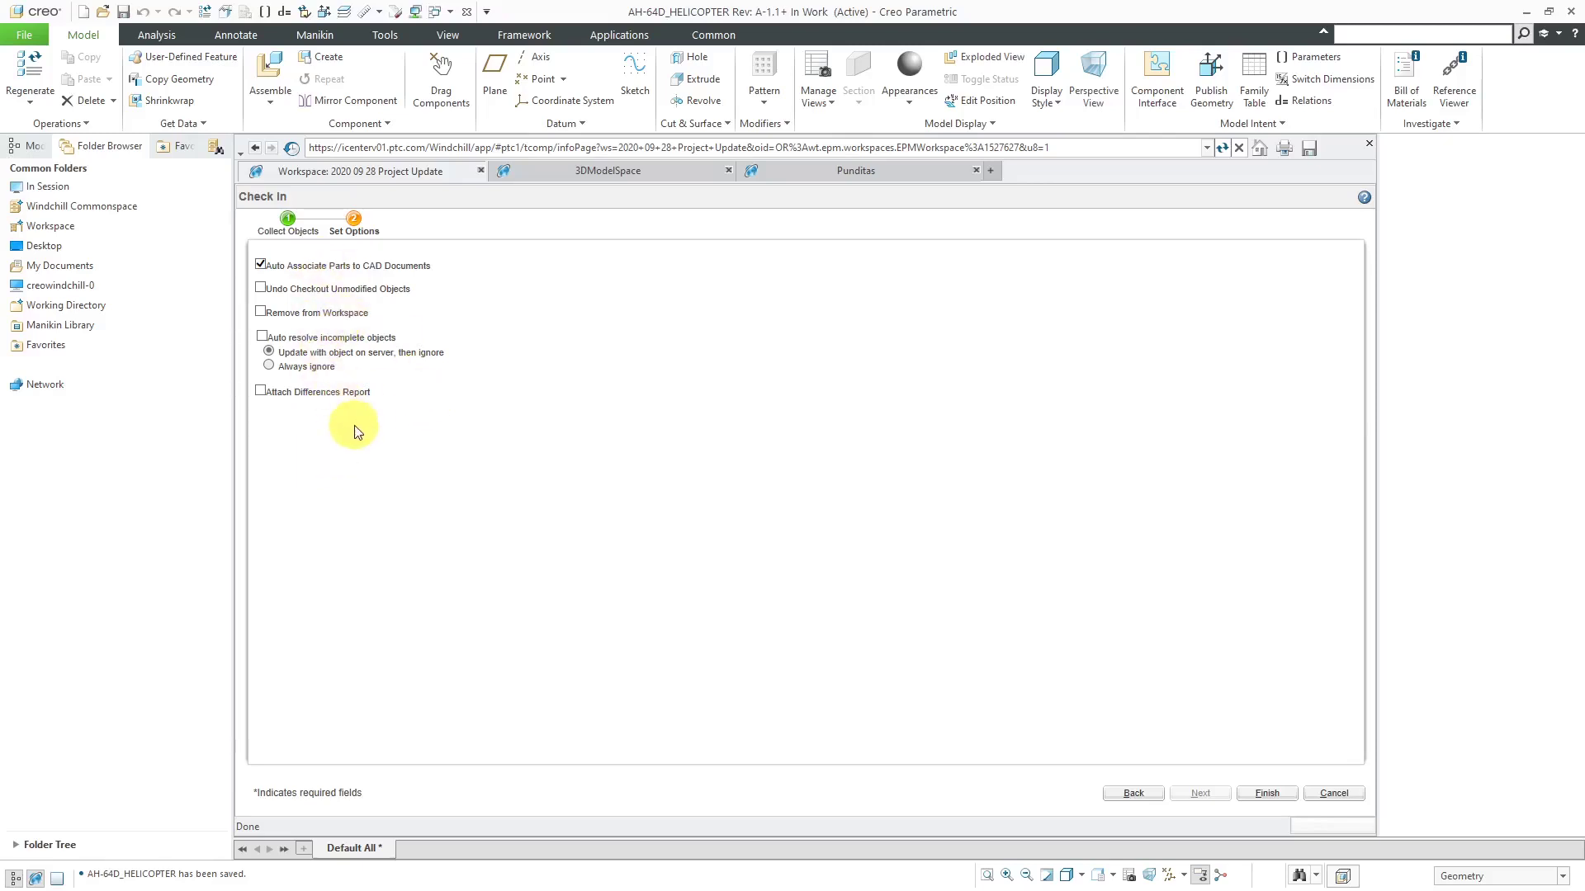
{"action": "left_click", "coordinate": [1265, 794]}
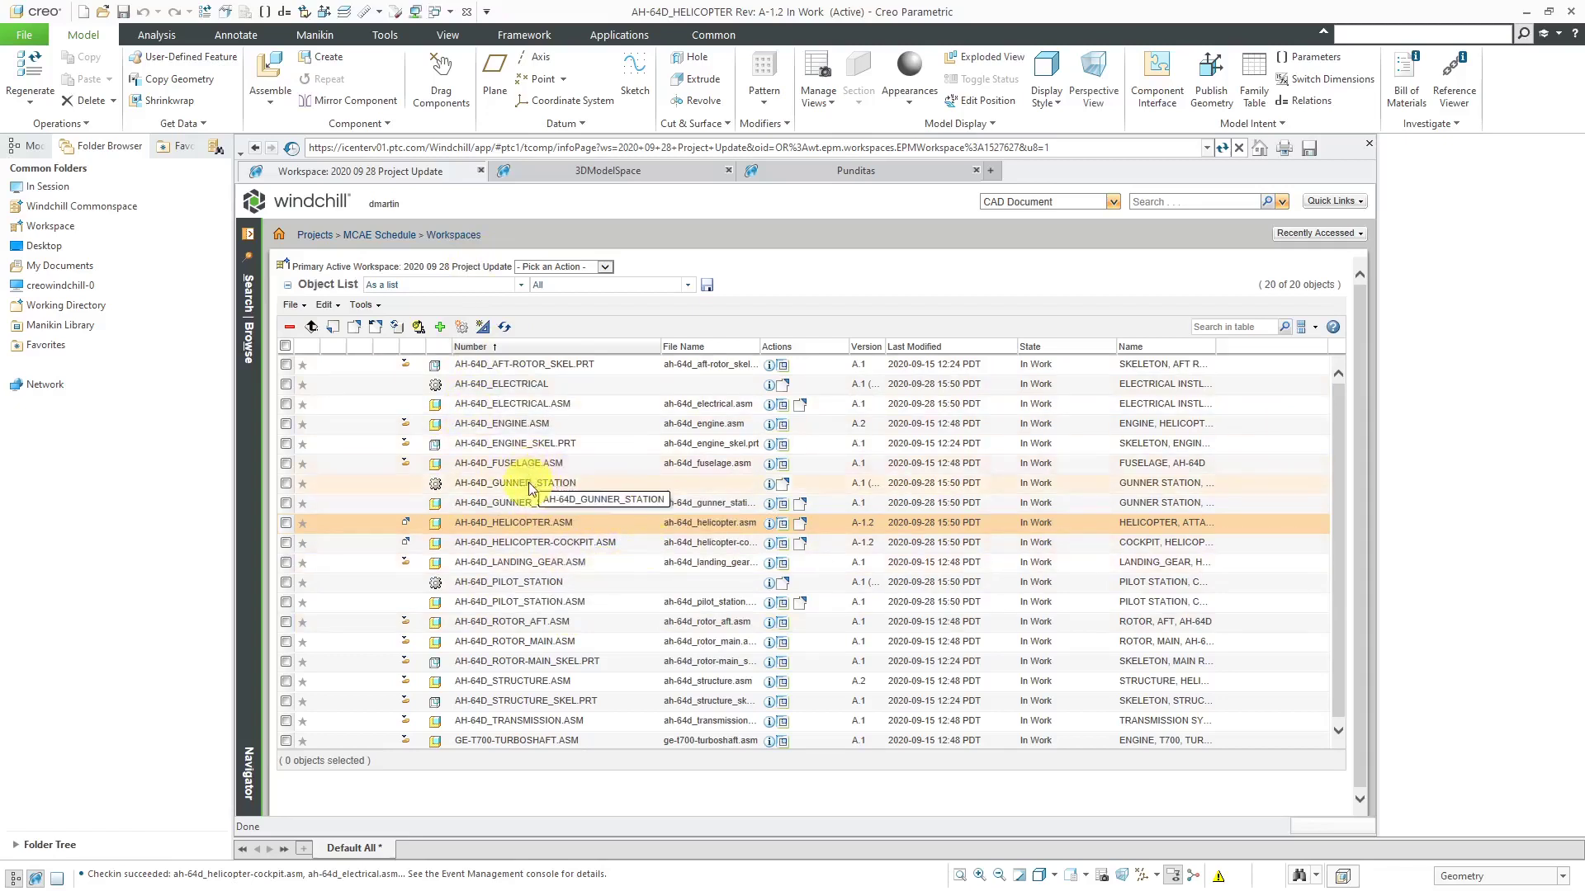
- Cut the electrical, gunner station and pilot station items from MCAE Schedule and paste them into Designs
{"action": "left_click", "coordinate": [395, 237]}
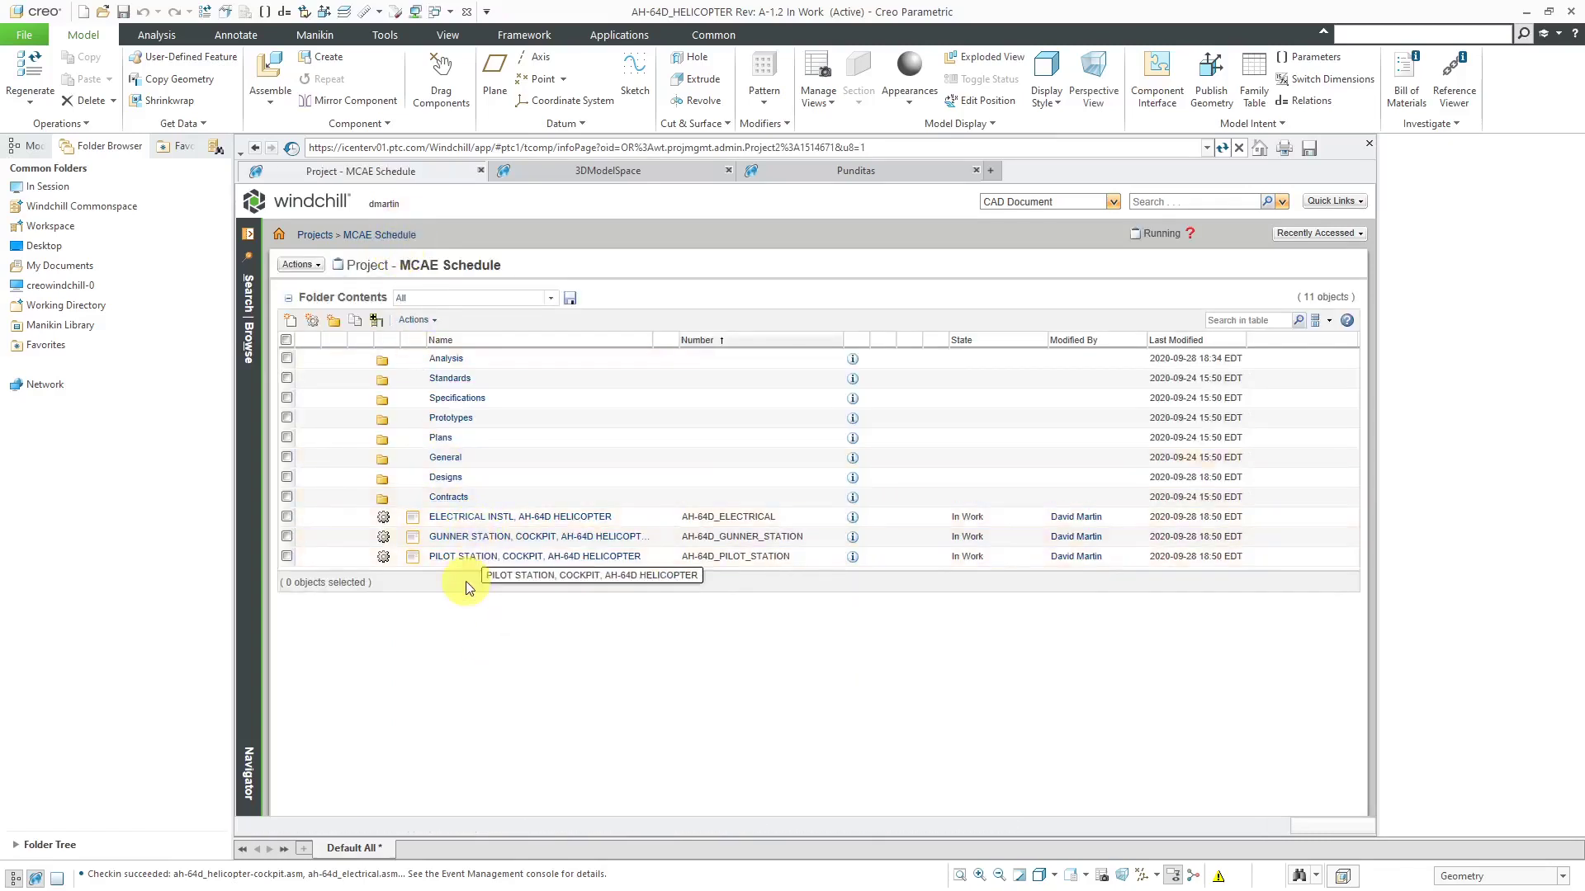
{"action": "left_click", "coordinate": [287, 517]}
{"action": "left_click", "coordinate": [286, 537]}
{"action": "left_click", "coordinate": [287, 557]}
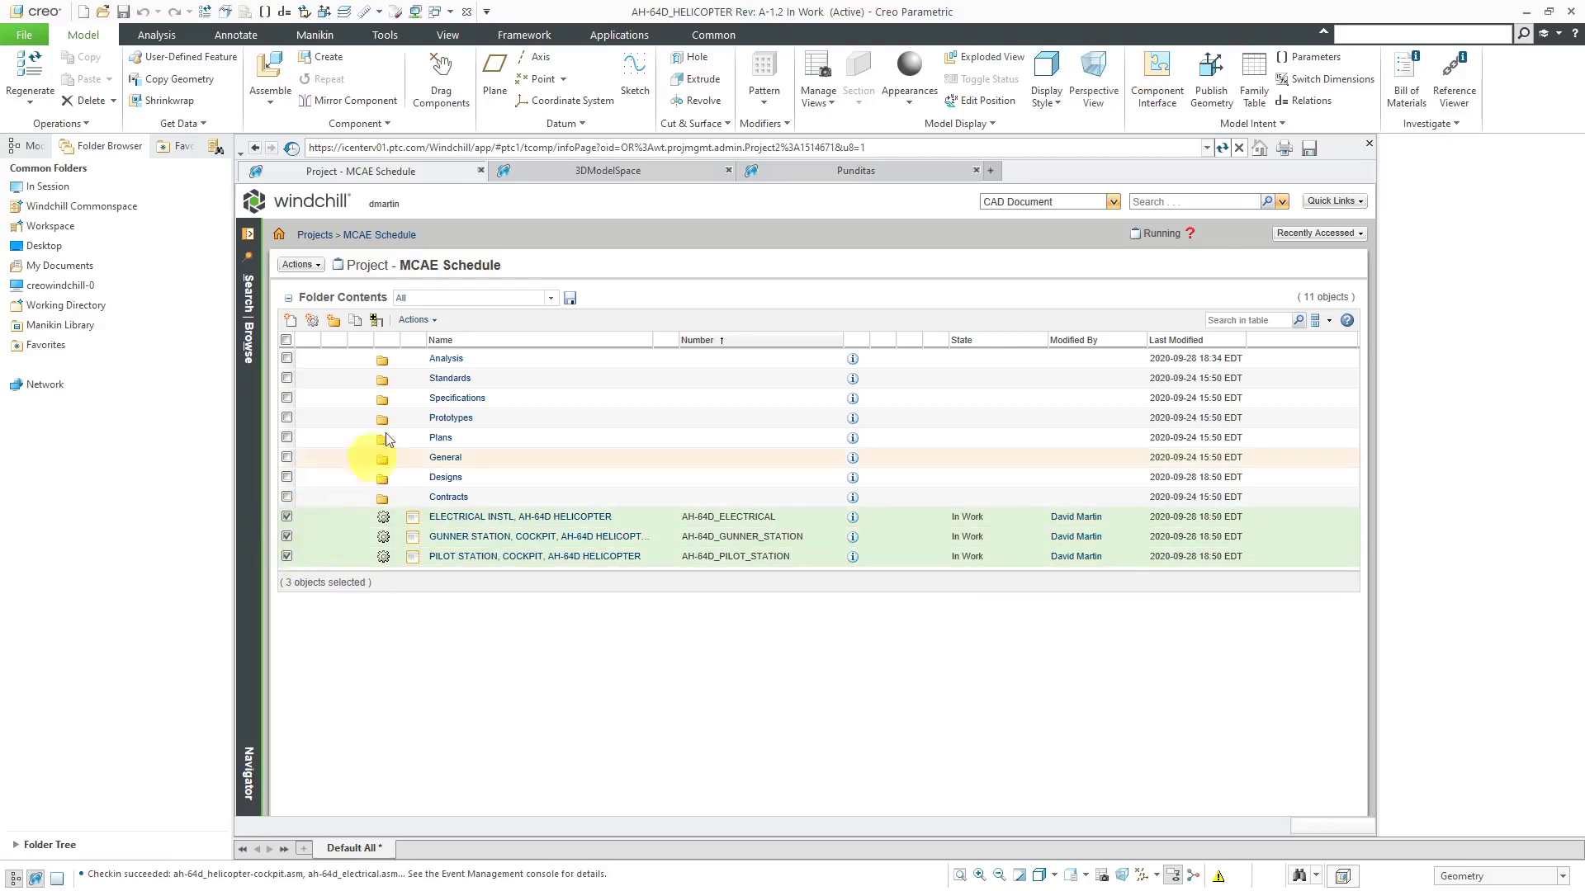
{"action": "left_click", "coordinate": [417, 320]}
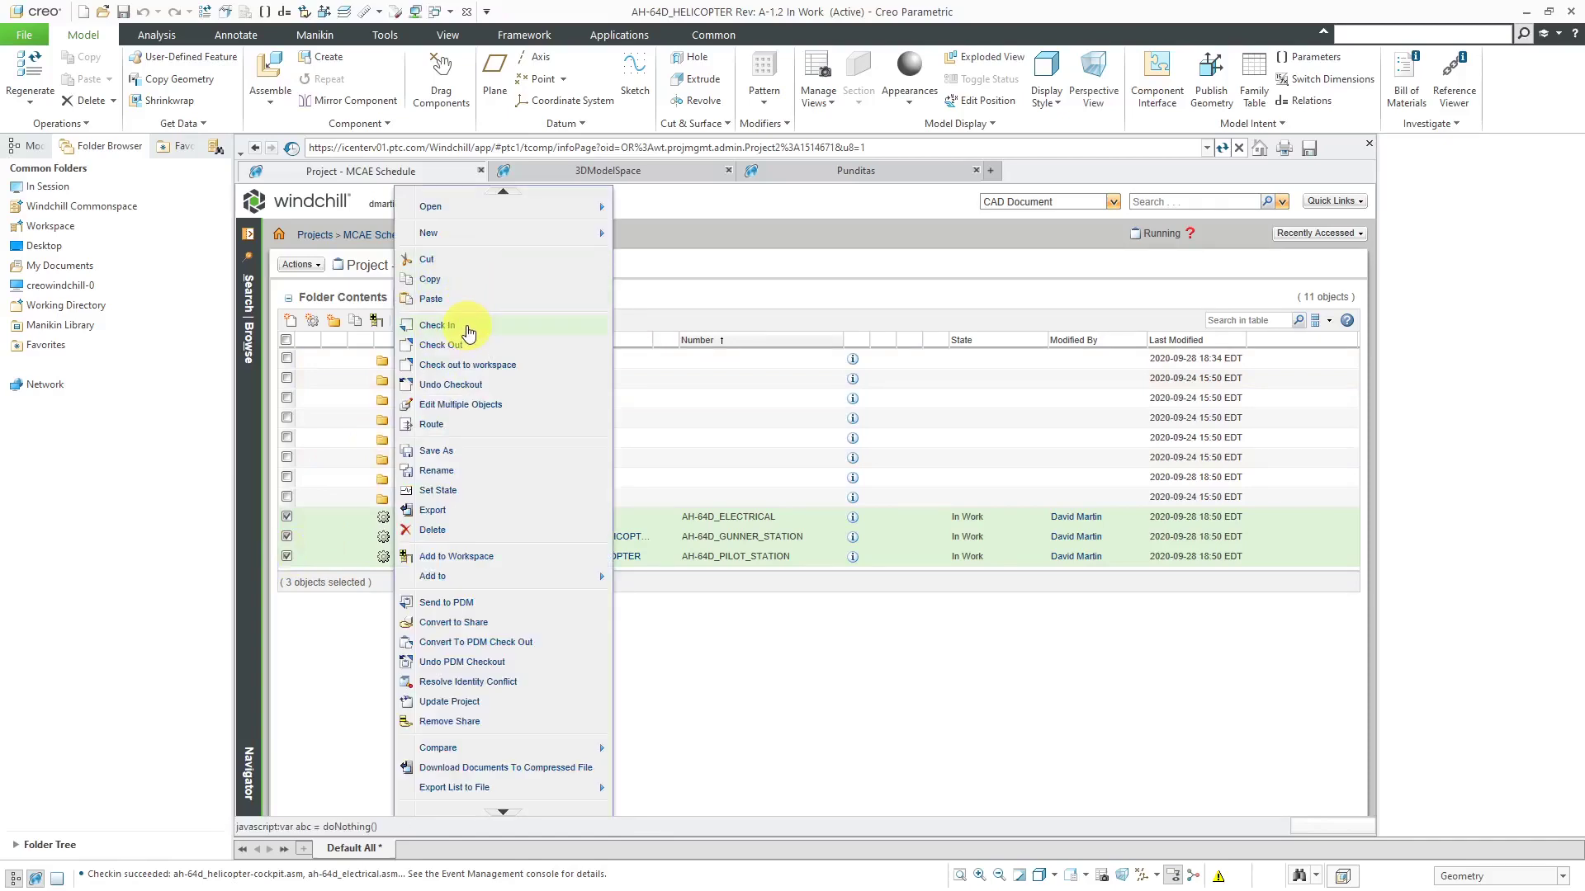
{"action": "scroll", "coordinate": [468, 332], "scroll_direction": "down", "scroll_amount": 1}
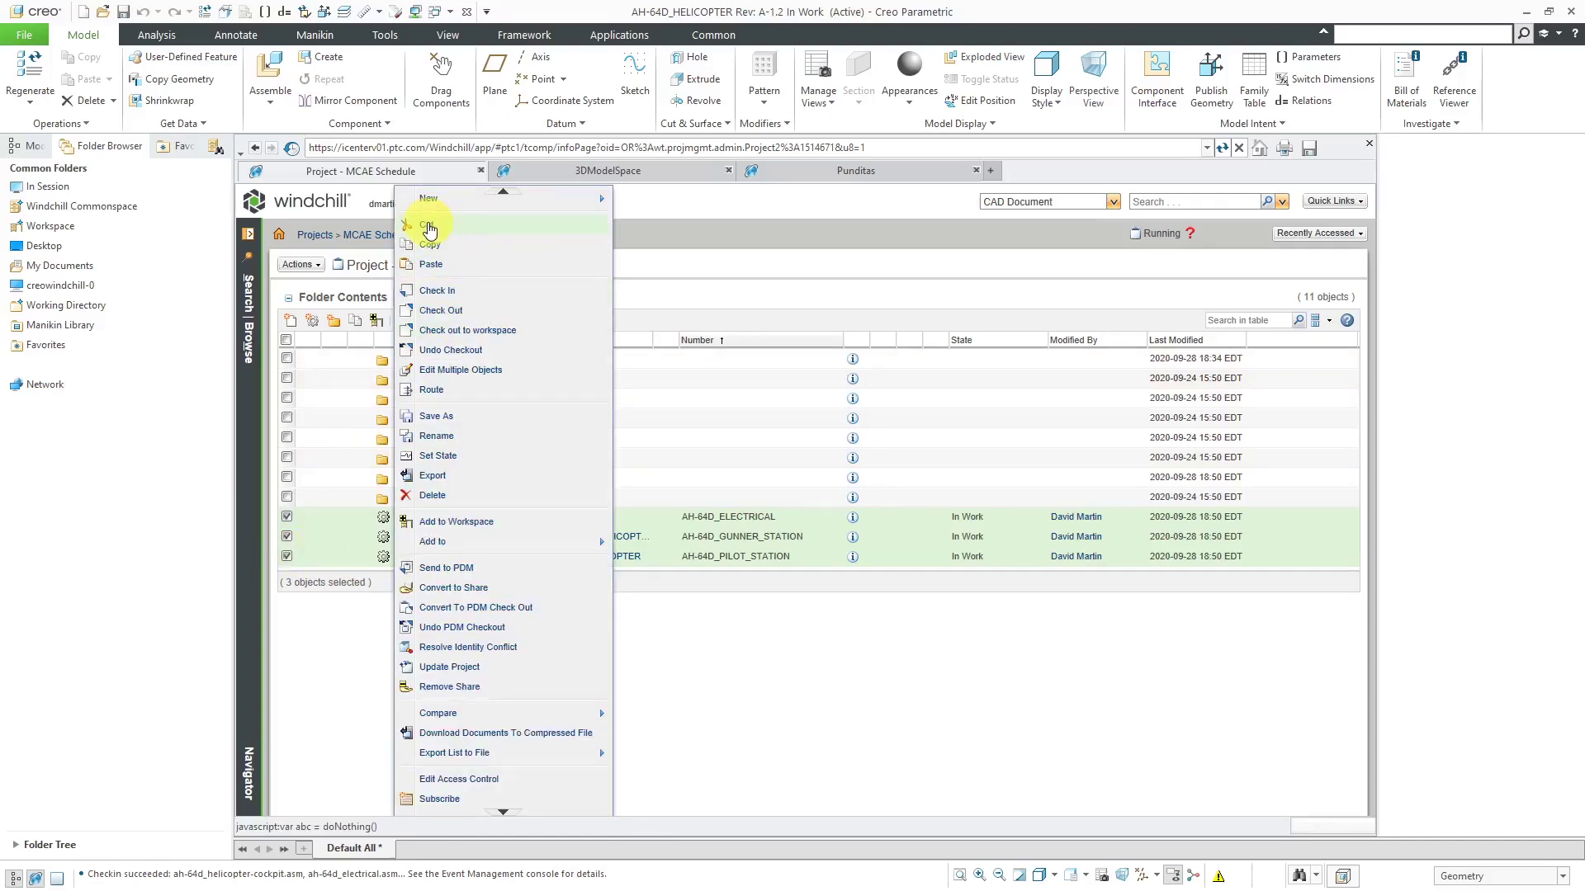
{"action": "left_click", "coordinate": [428, 228]}
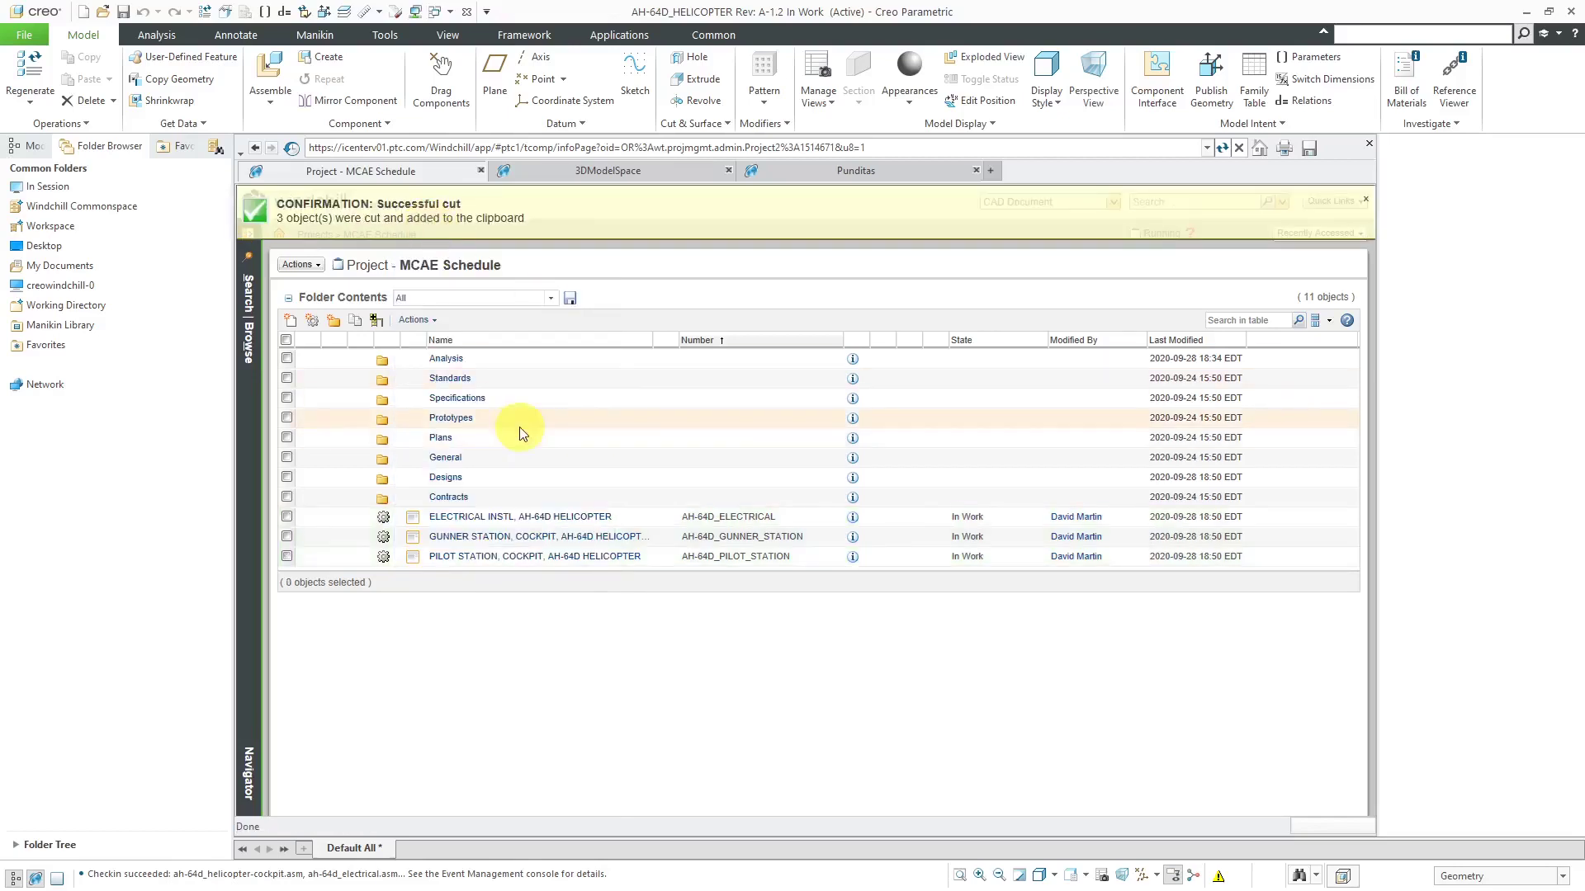
{"action": "left_click", "coordinate": [452, 483]}
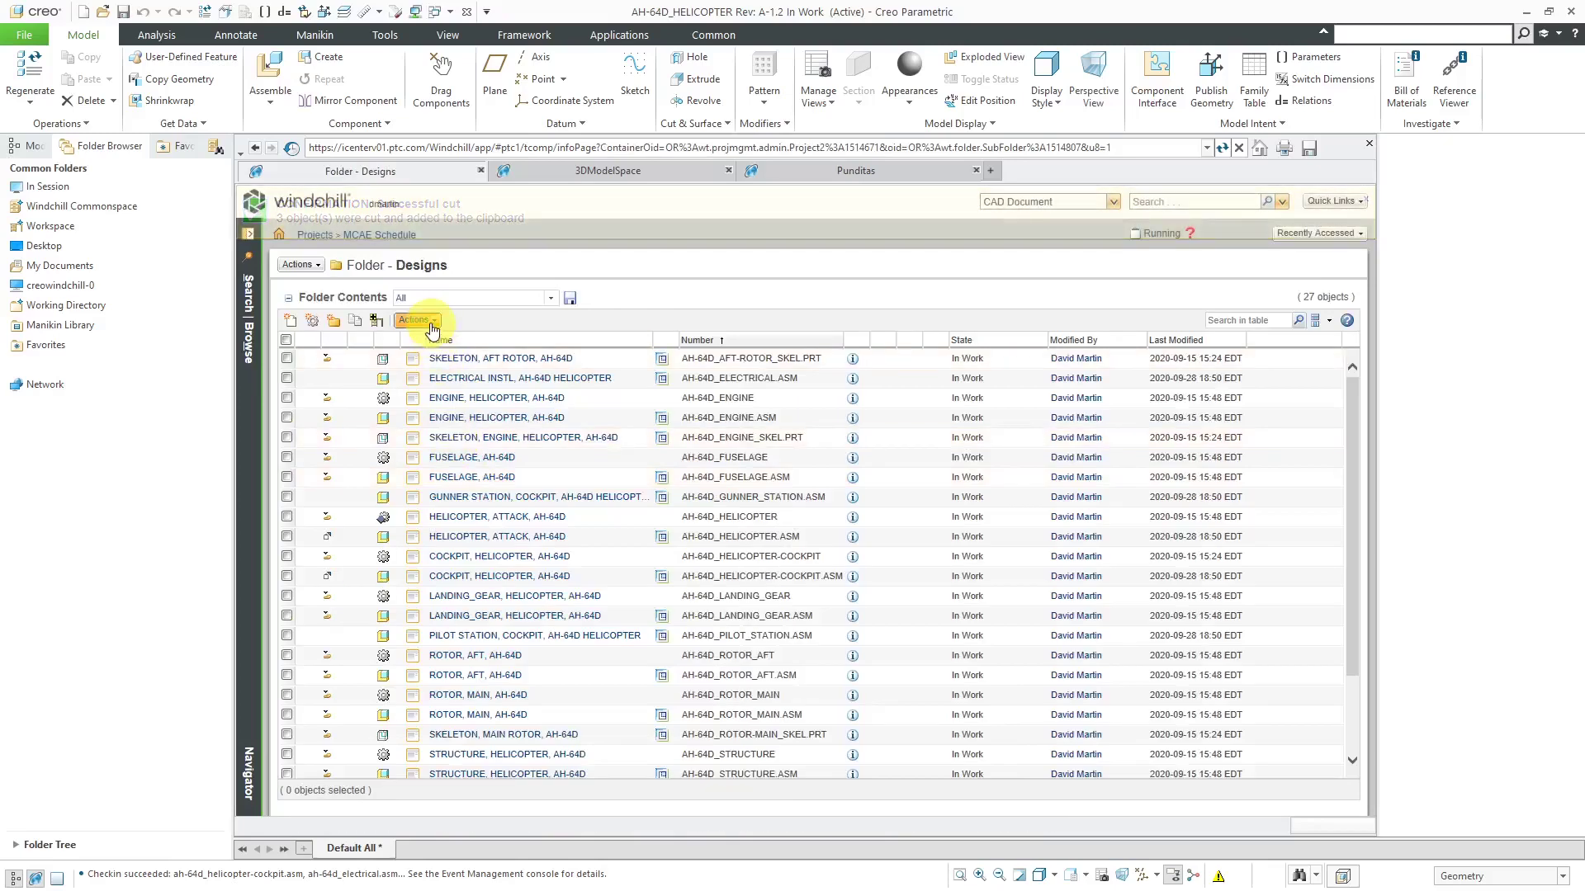
{"action": "left_click", "coordinate": [431, 322]}
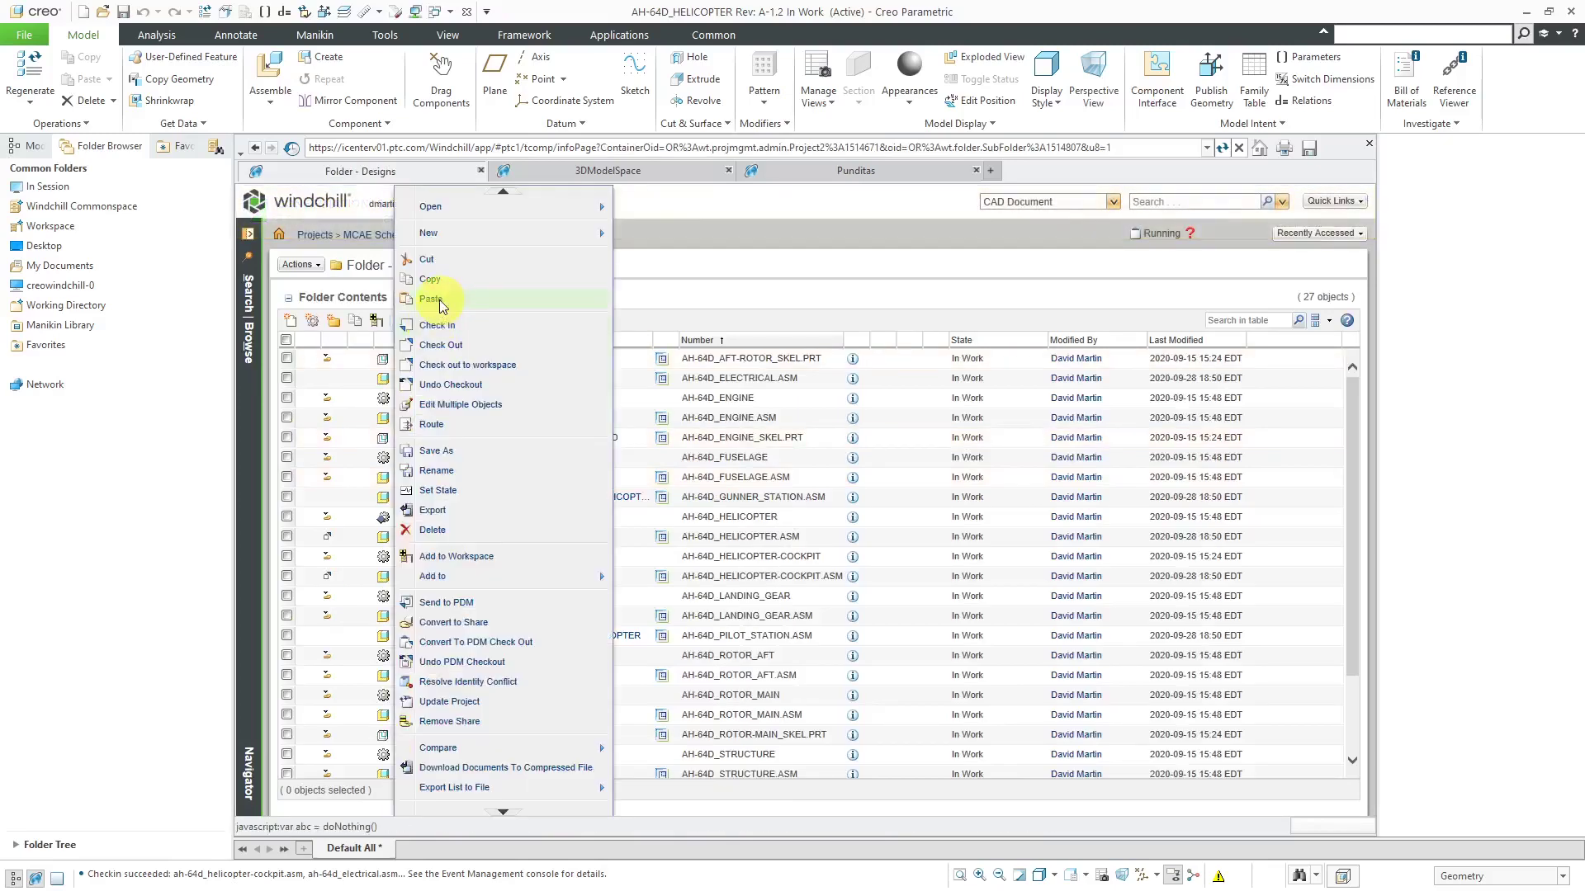
{"action": "left_click", "coordinate": [440, 303]}
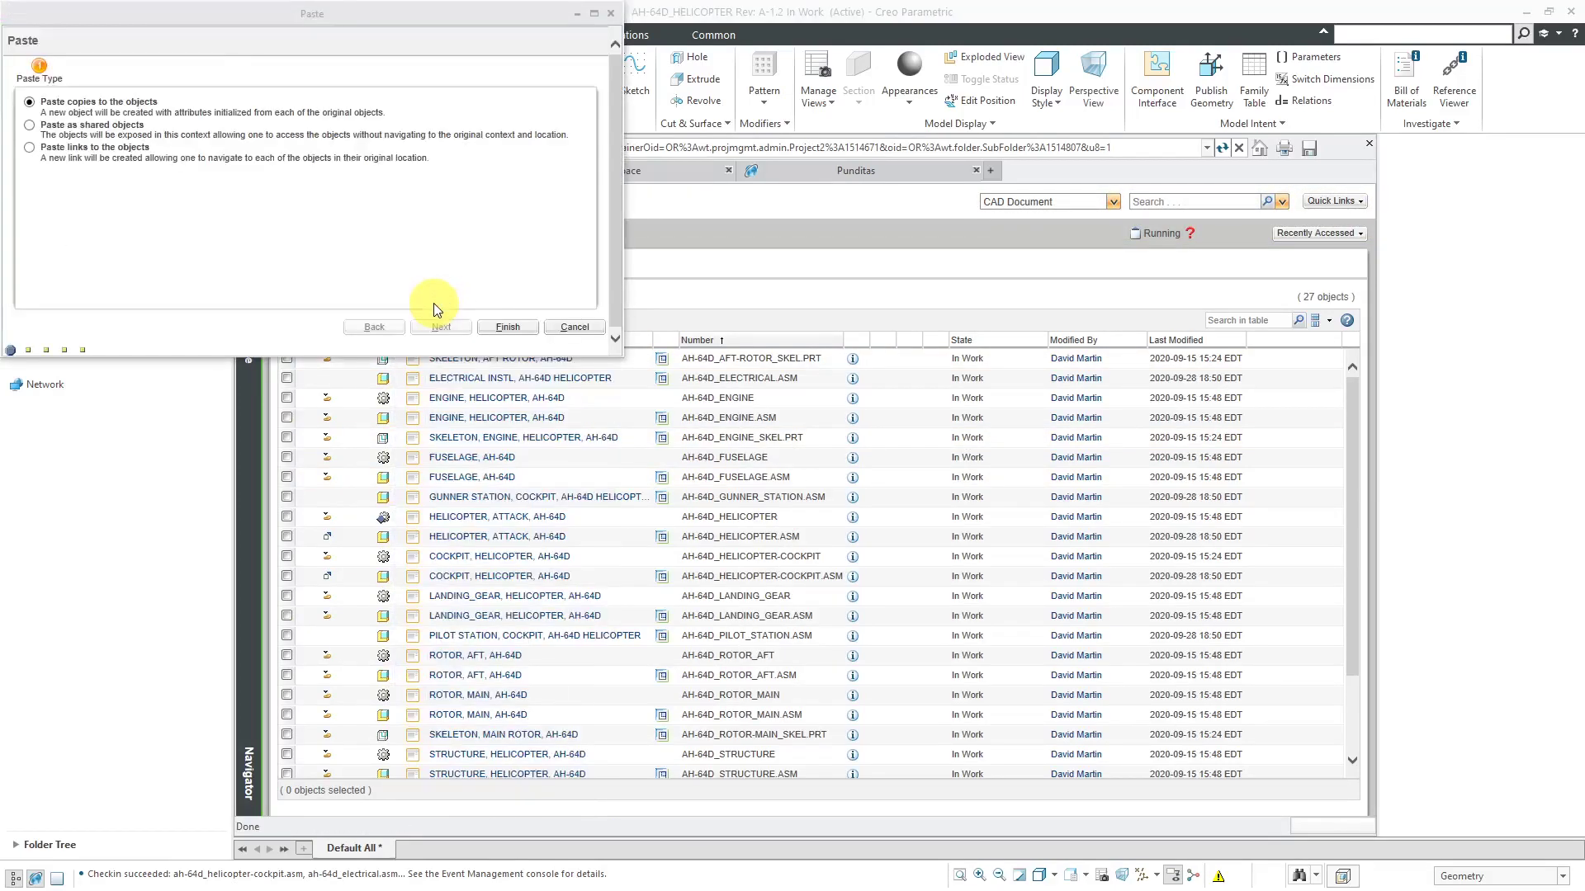
{"action": "left_click", "coordinate": [433, 324]}
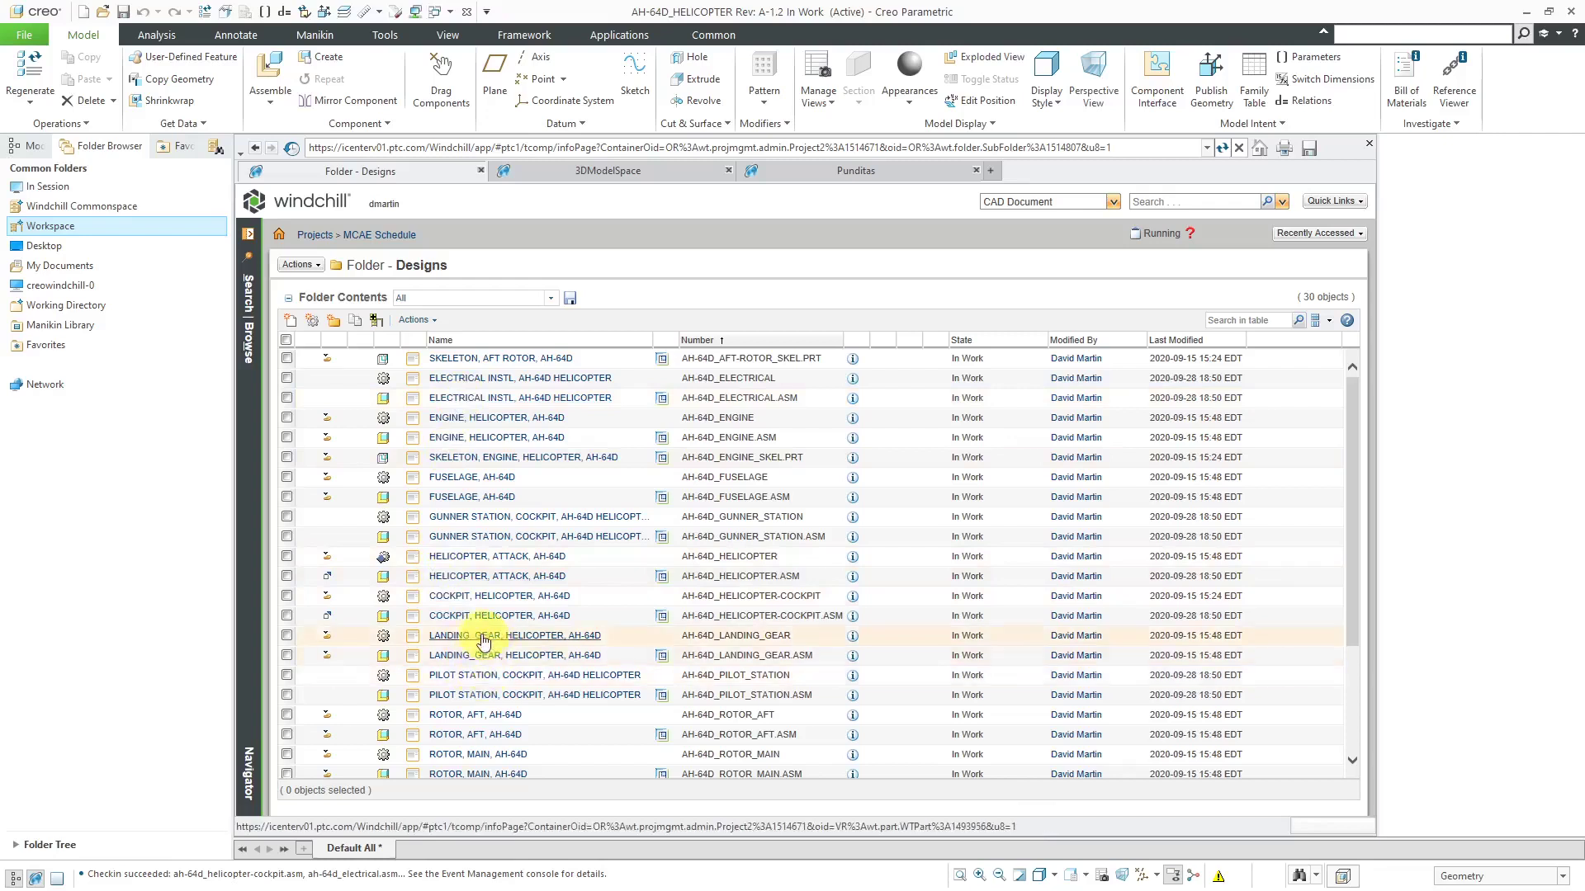
- Send AH-64D_HELICOPTER.ASM to PDM, collecting its eight objects for PDM Check-in
{"action": "right_click", "coordinate": [495, 583]}
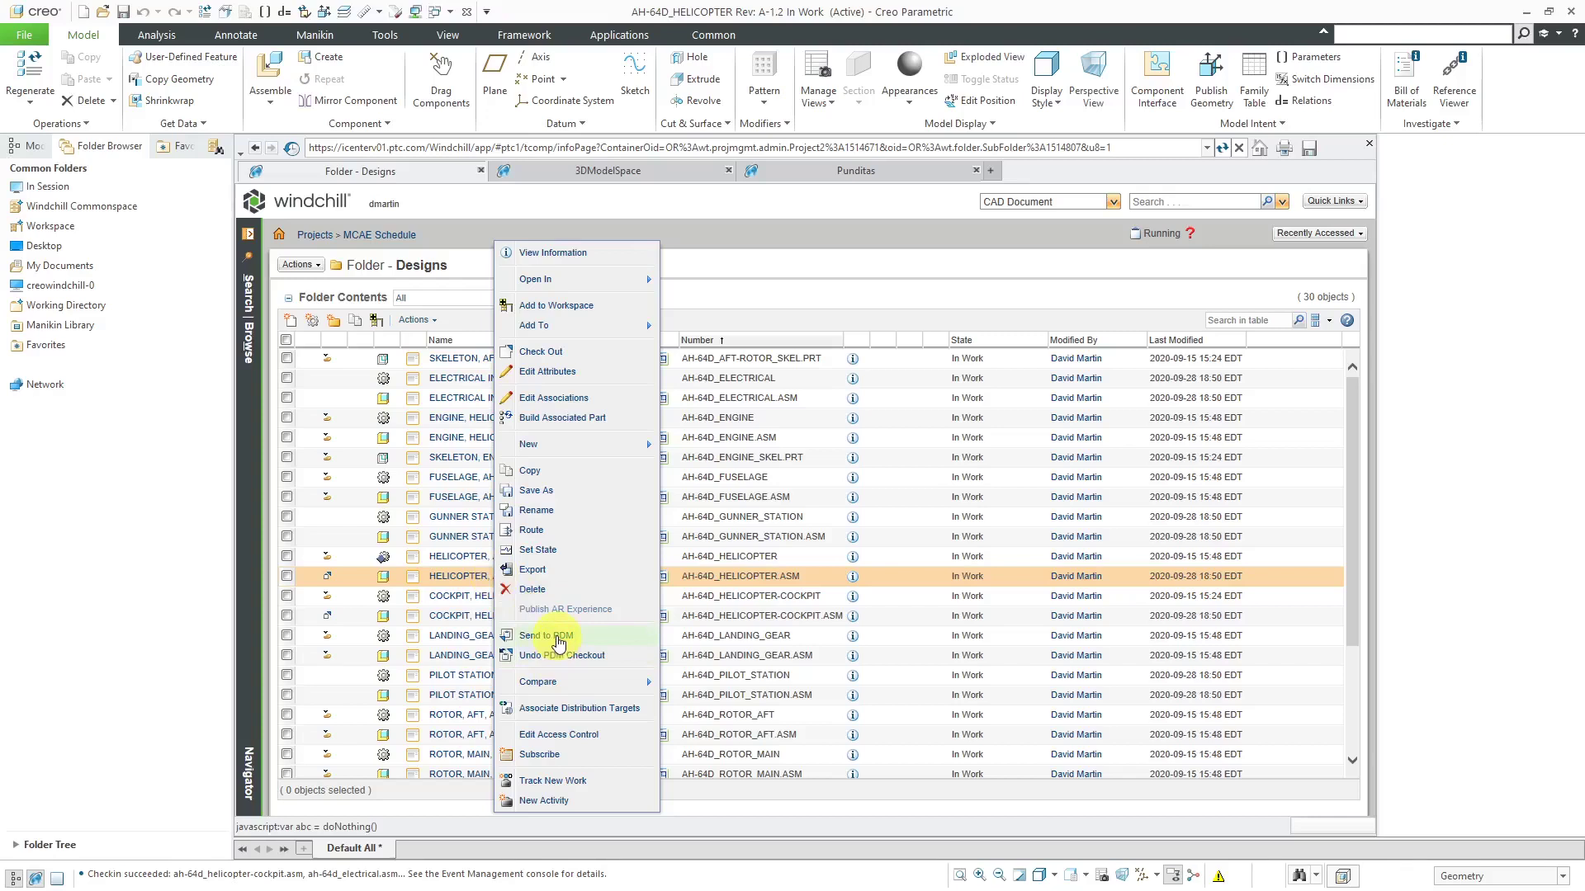
{"action": "left_click", "coordinate": [558, 641]}
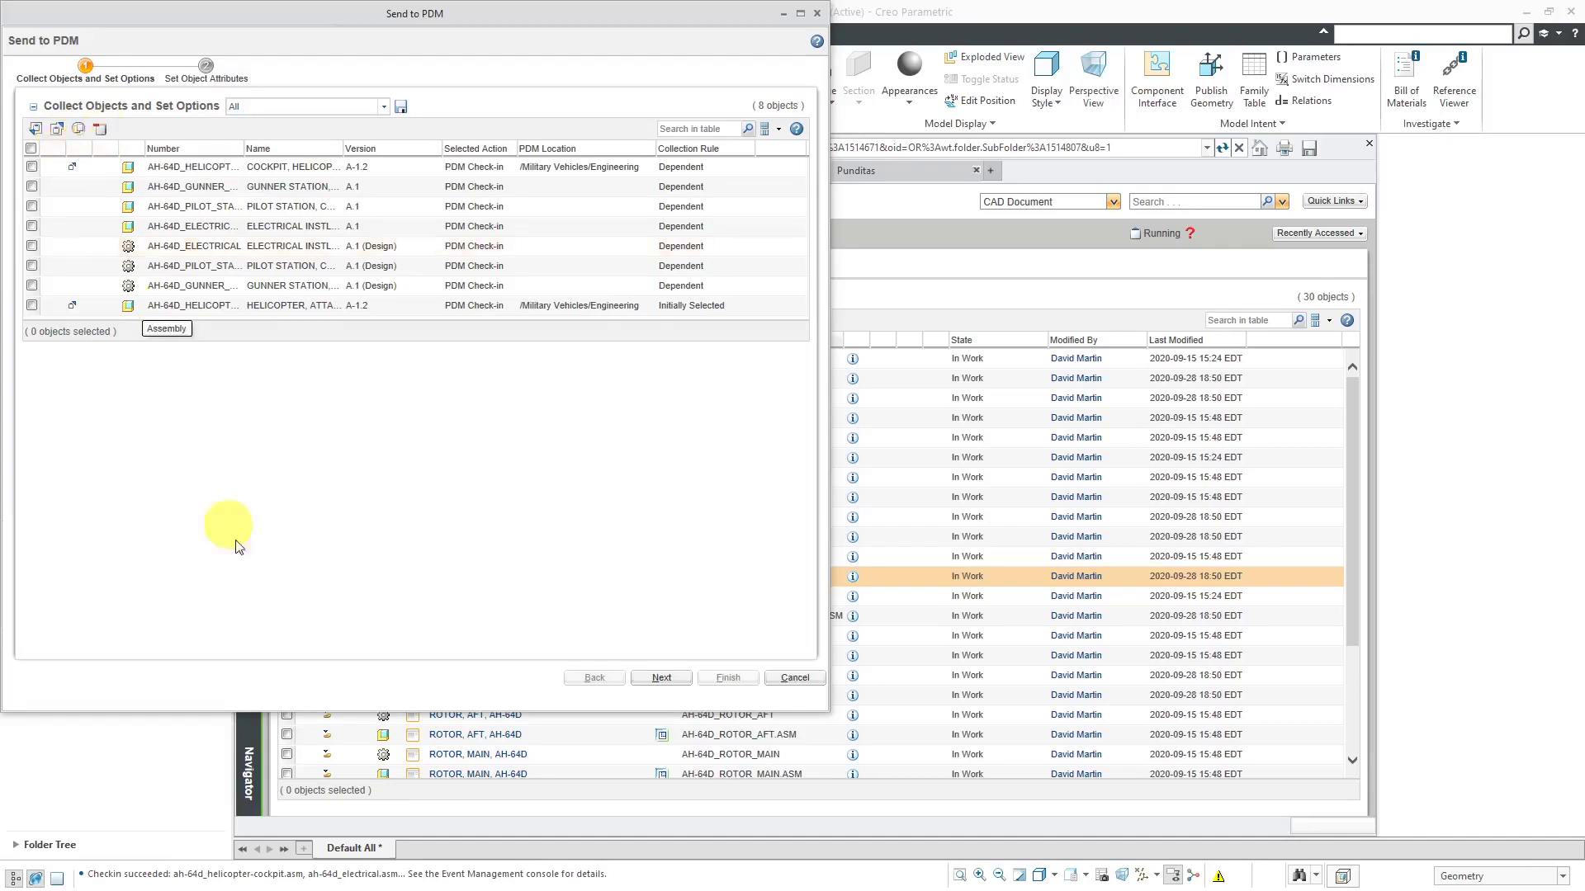
- Set all six new objects' location to the Engineering folder of the Military Vehicles product
{"action": "left_click", "coordinate": [660, 679]}
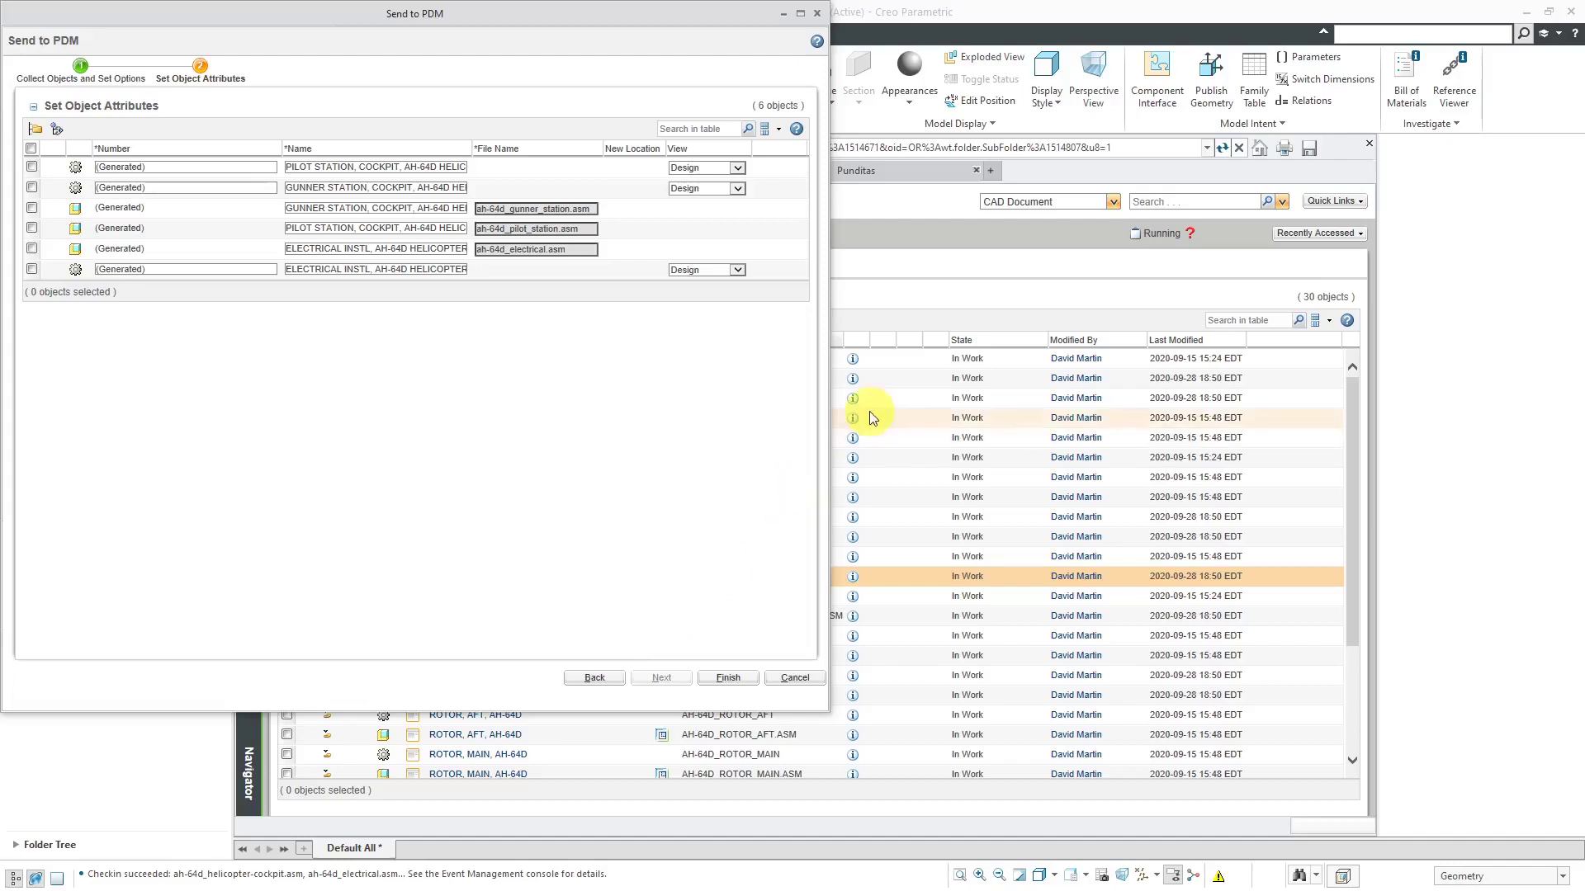
{"action": "left_click_drag", "start_coordinate": [829, 415], "coordinate": [1003, 425]}
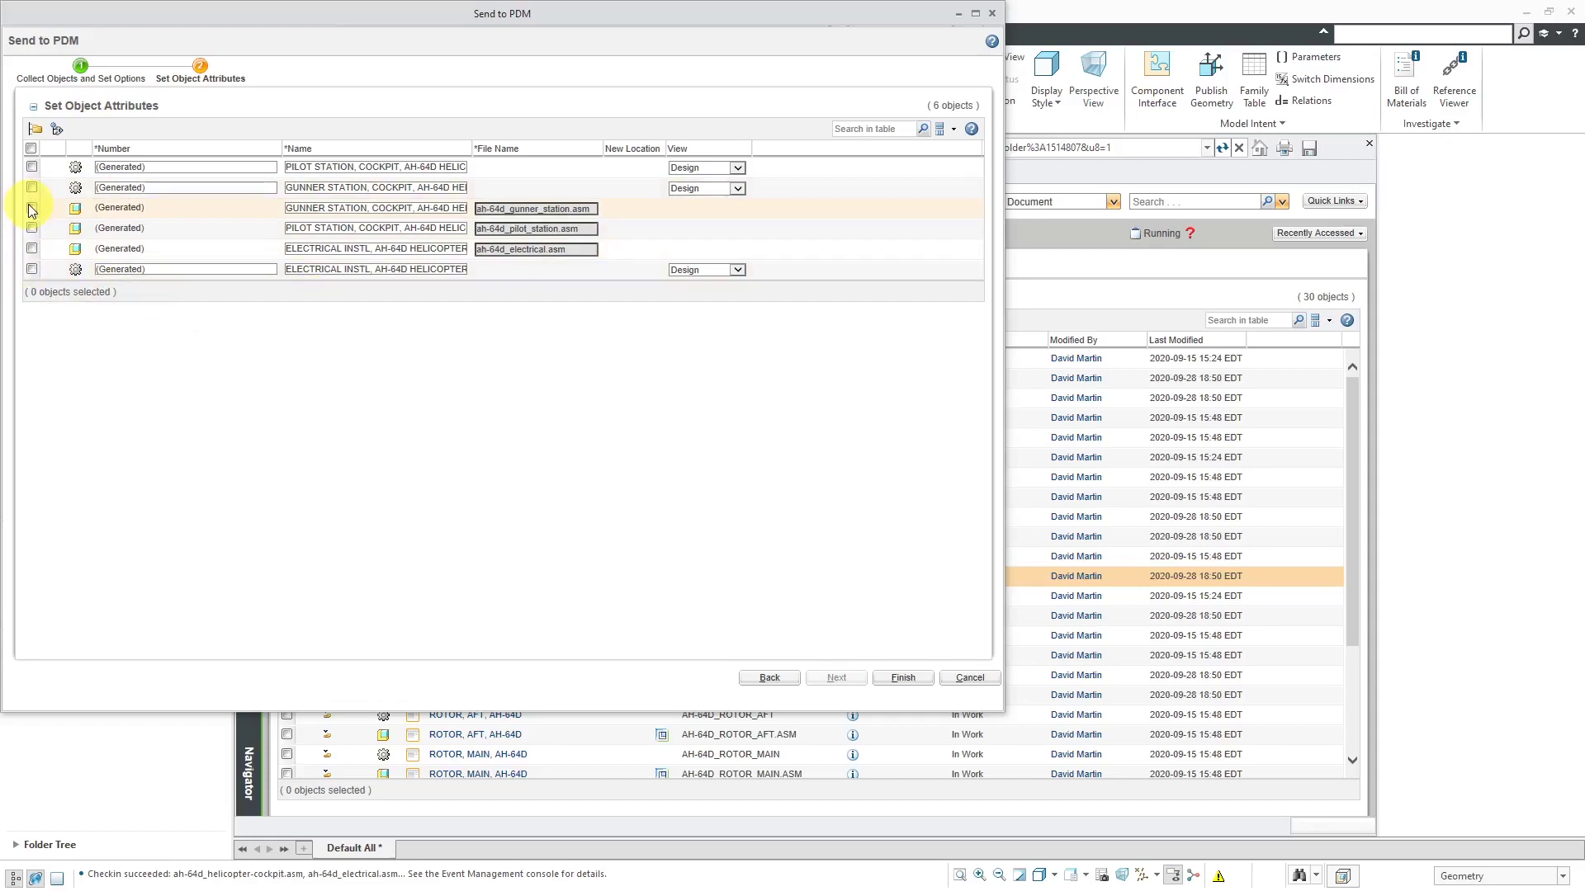
{"action": "left_click", "coordinate": [32, 149]}
{"action": "left_click", "coordinate": [34, 130]}
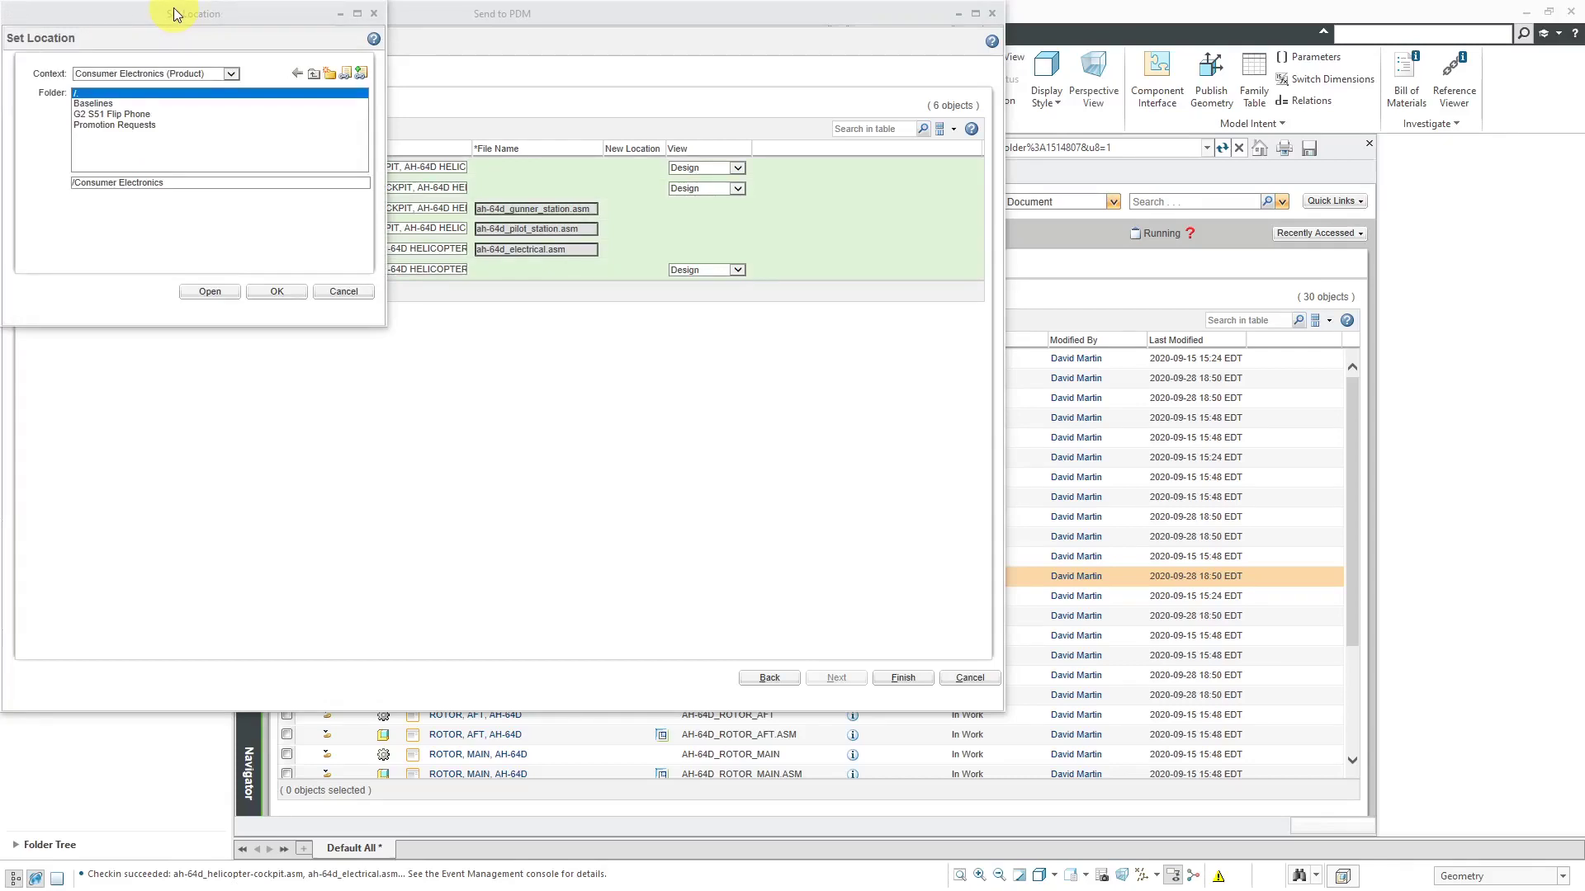
{"action": "left_click", "coordinate": [231, 74]}
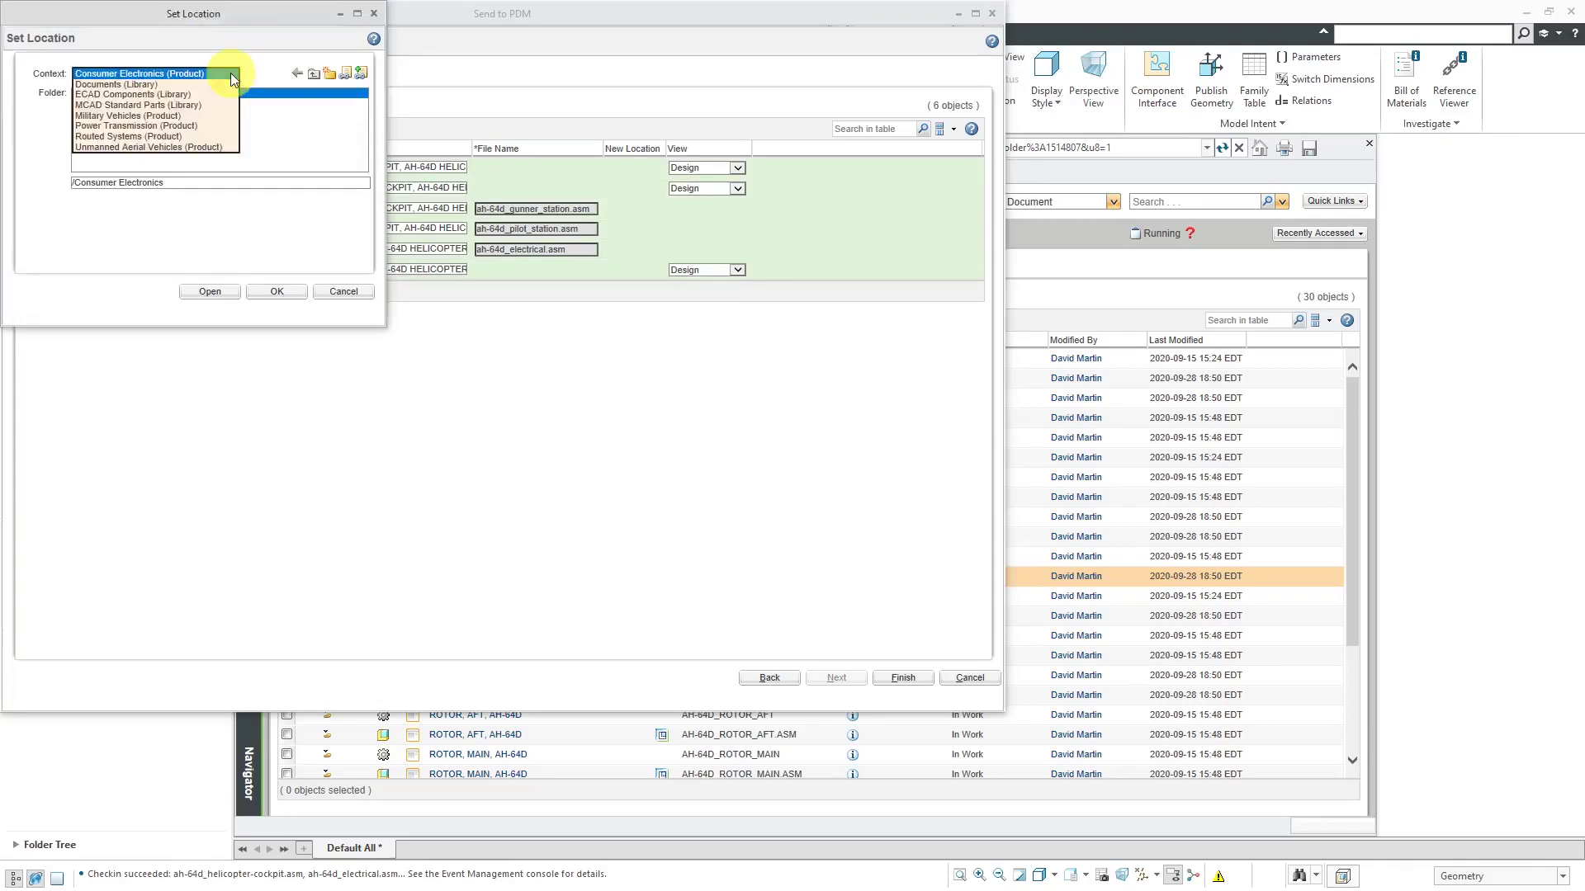
{"action": "left_click", "coordinate": [175, 117]}
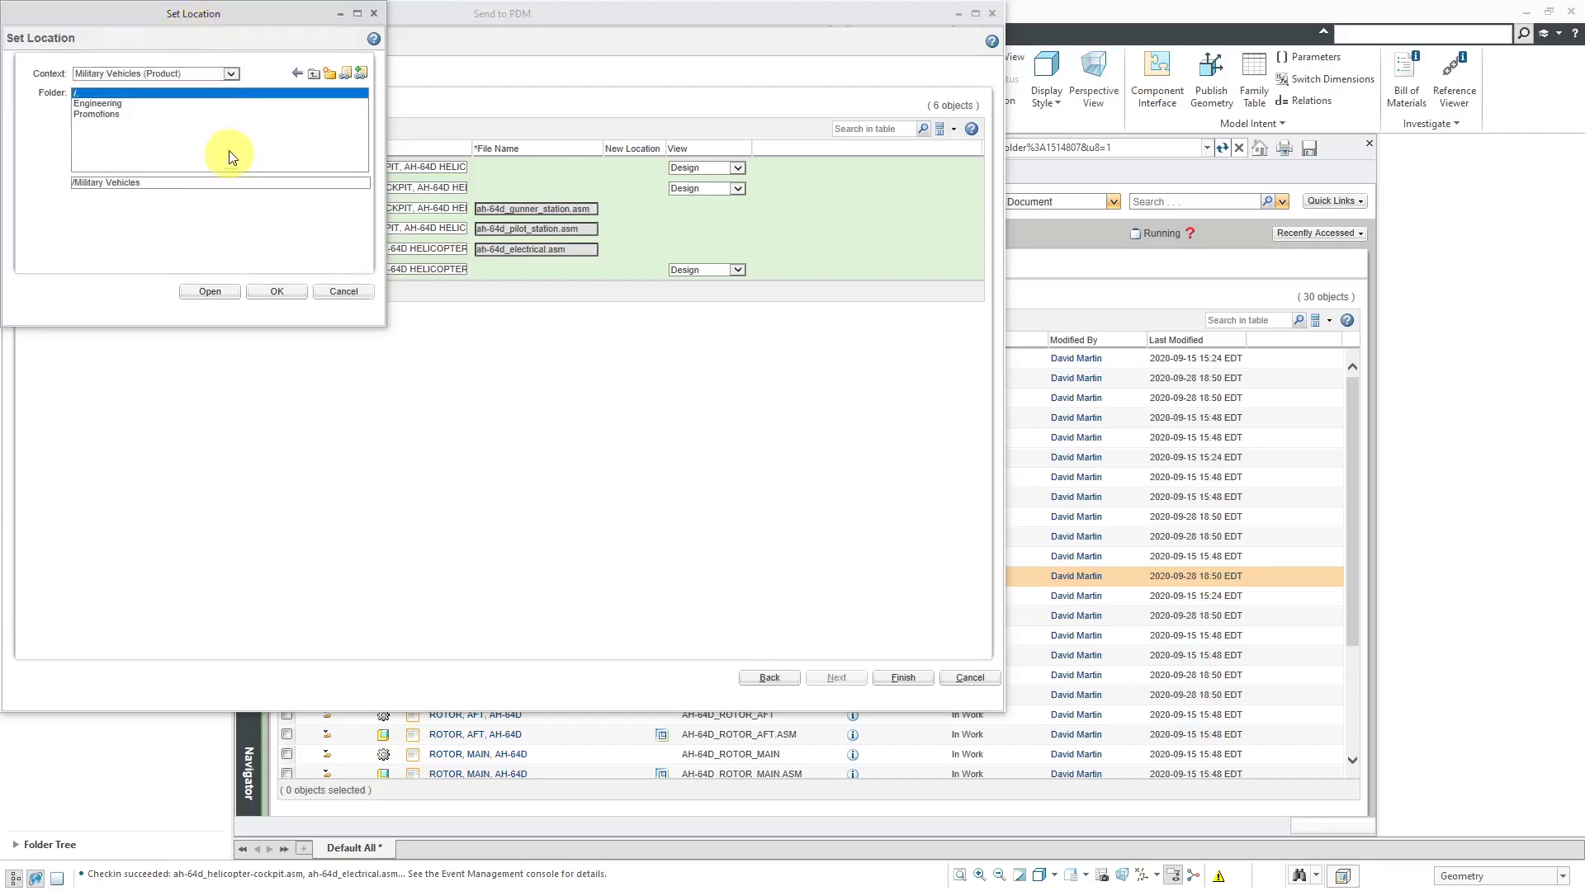
{"action": "left_click", "coordinate": [108, 104]}
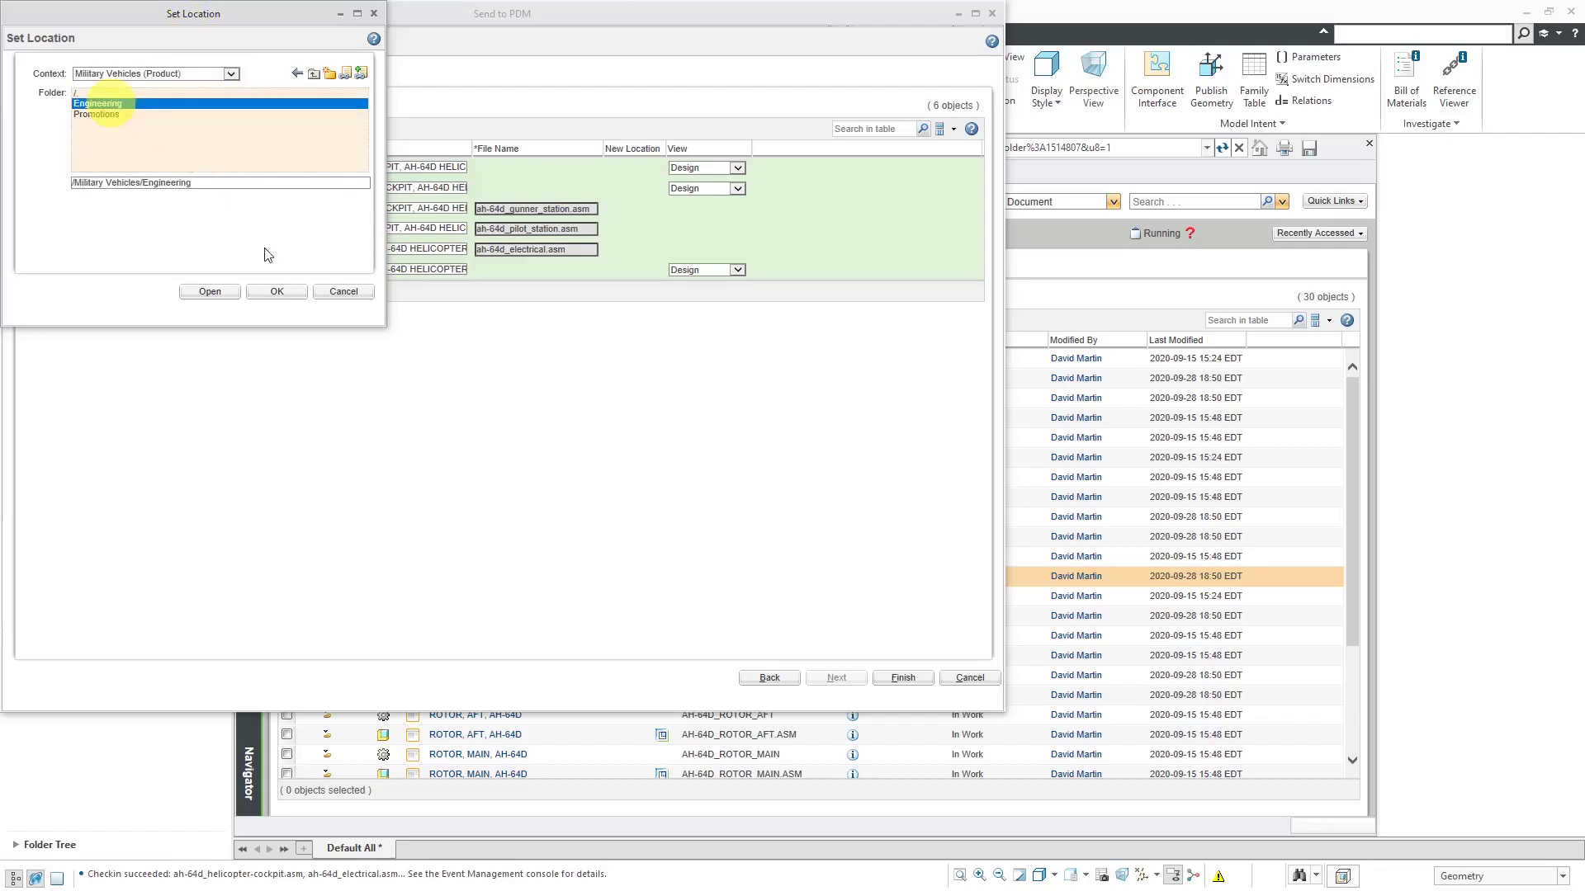
{"action": "left_click", "coordinate": [276, 292]}
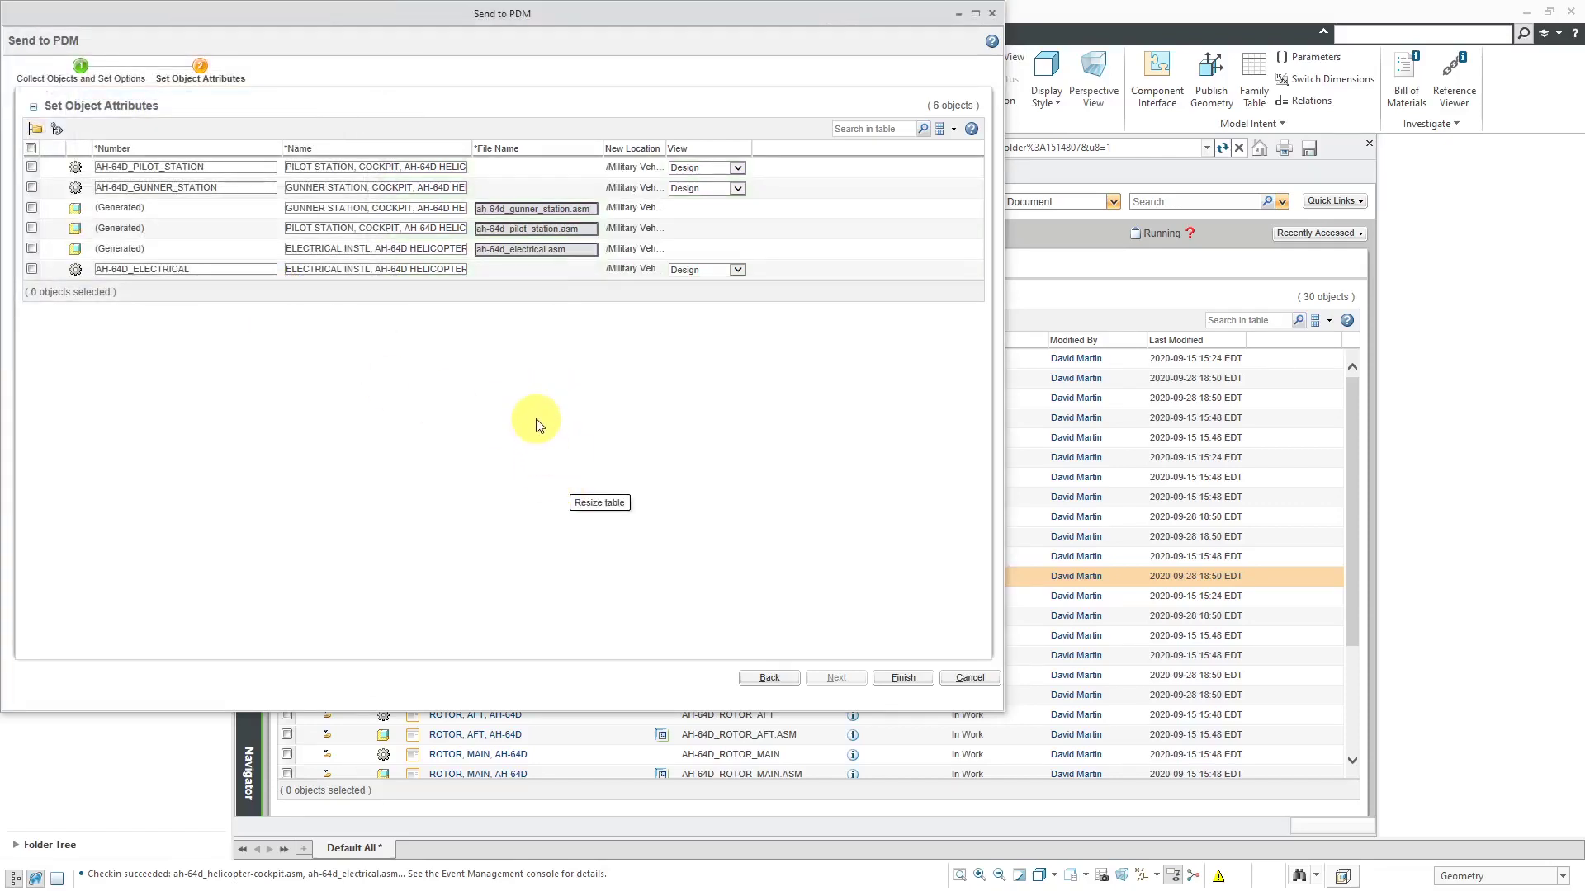
- Finish the Send to PDM wizard for the helicopter assemblies, returning to the MCAE Schedule Designs folder
{"action": "left_click", "coordinate": [903, 680]}
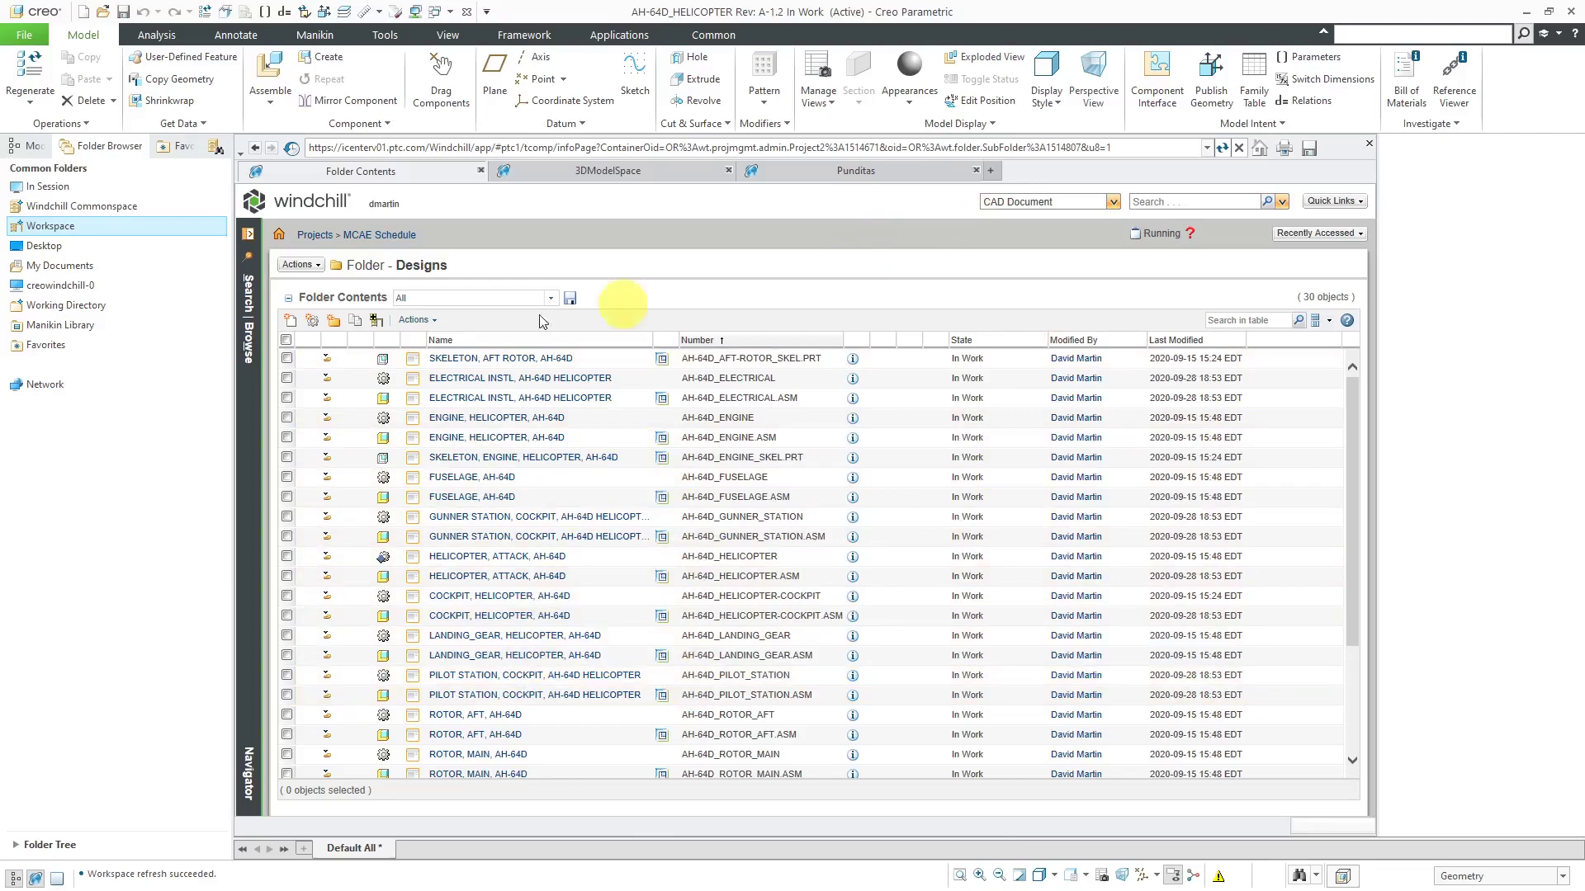
- Start Remove Share on all 30 Designs objects, cancel it, and close the Windchill browser
{"action": "left_click", "coordinate": [286, 340]}
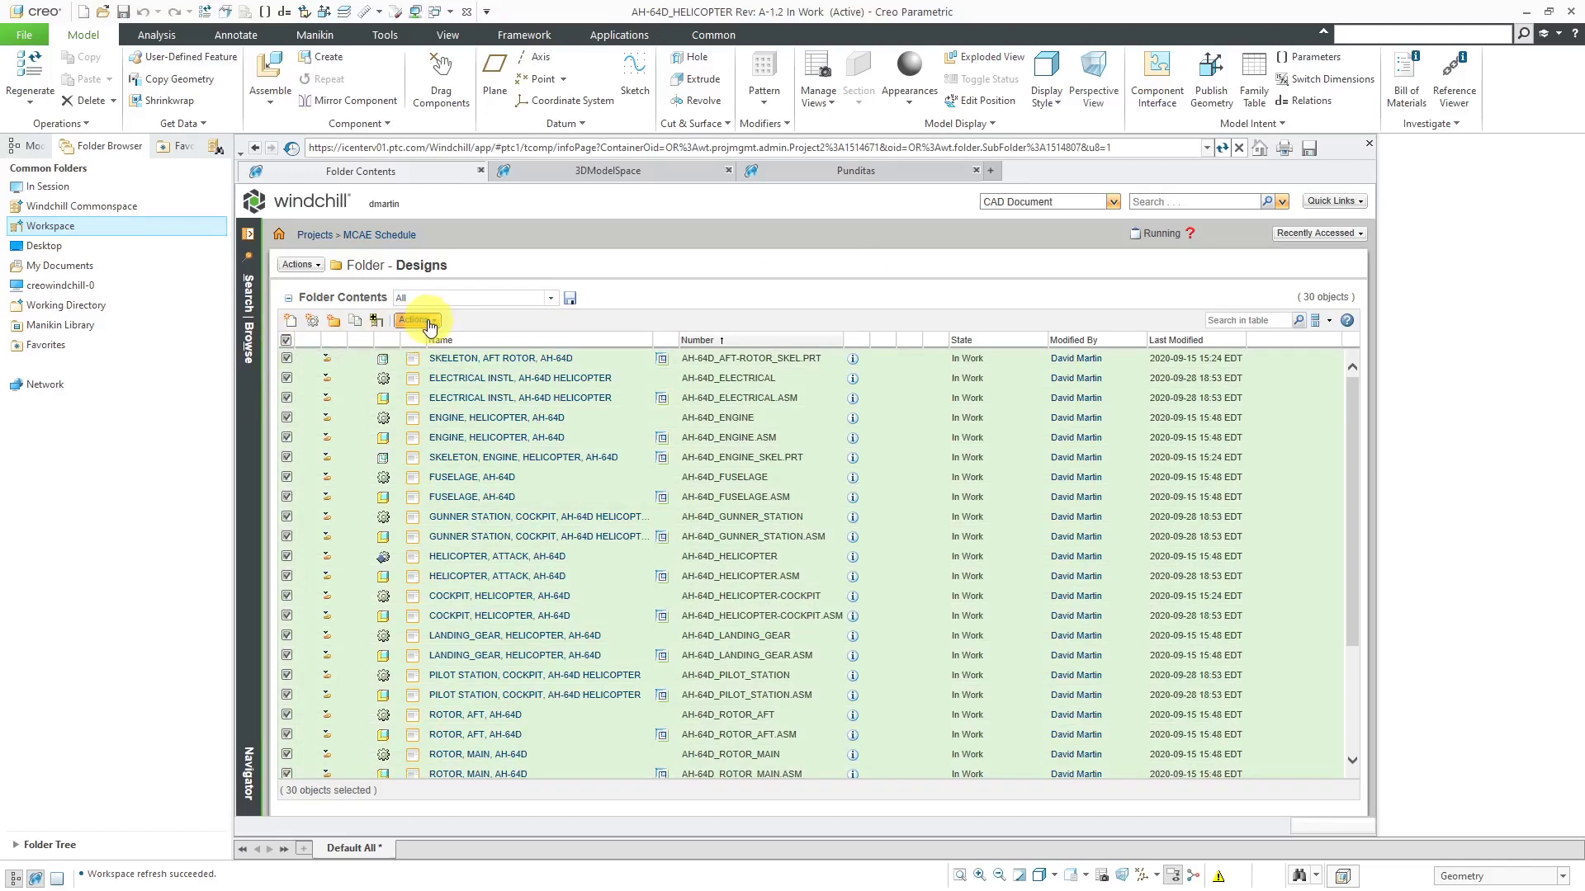
{"action": "left_click", "coordinate": [414, 320]}
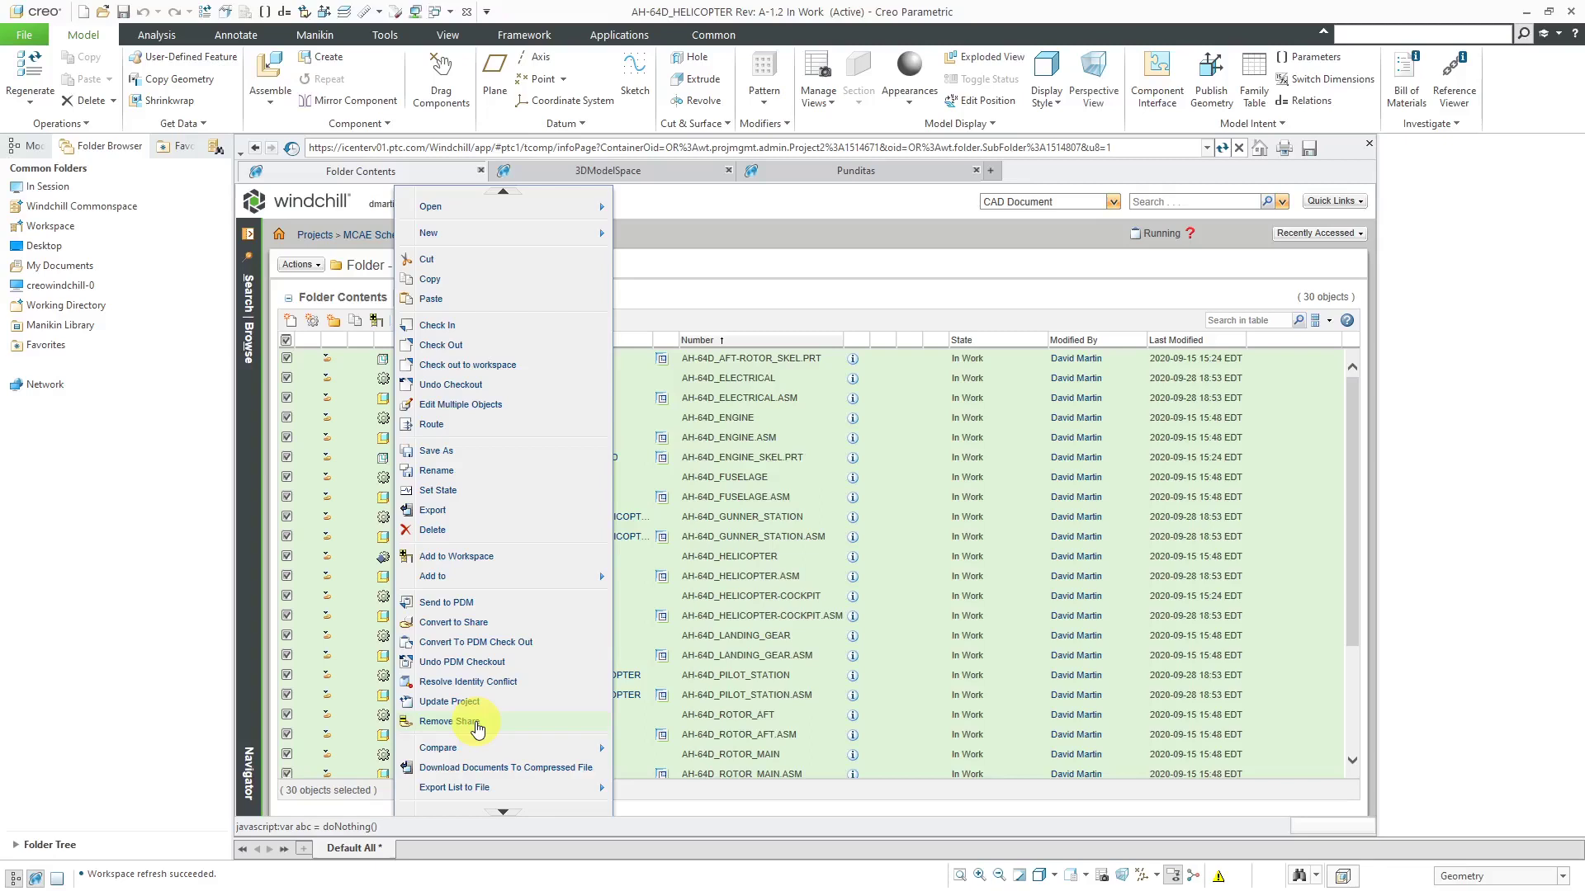
{"action": "left_click", "coordinate": [477, 723]}
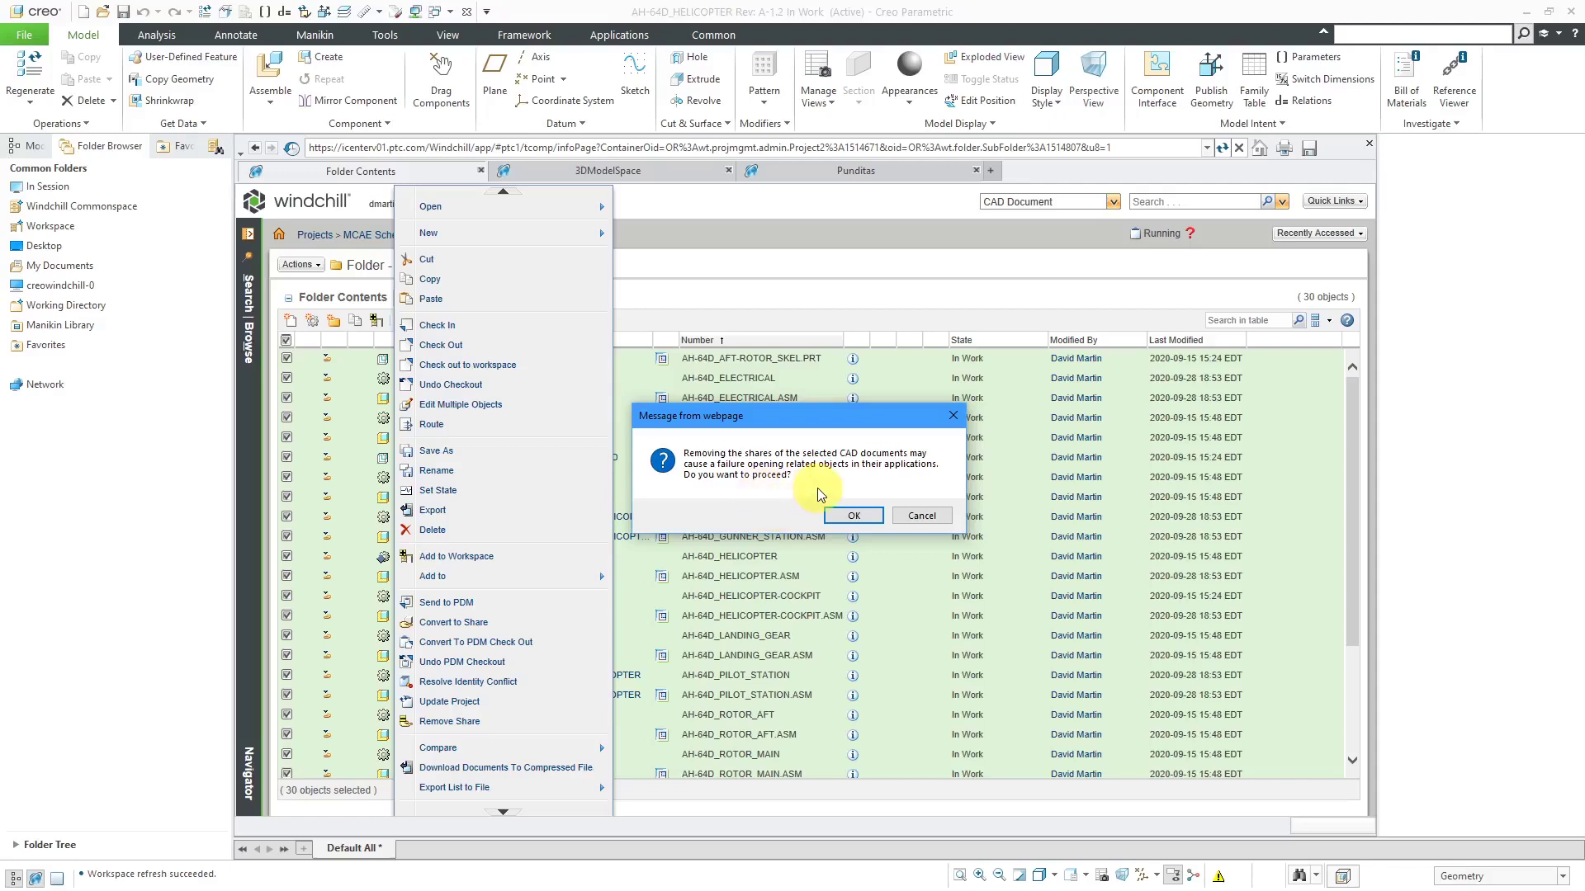
{"action": "left_click", "coordinate": [921, 517]}
{"action": "left_click", "coordinate": [1369, 144]}
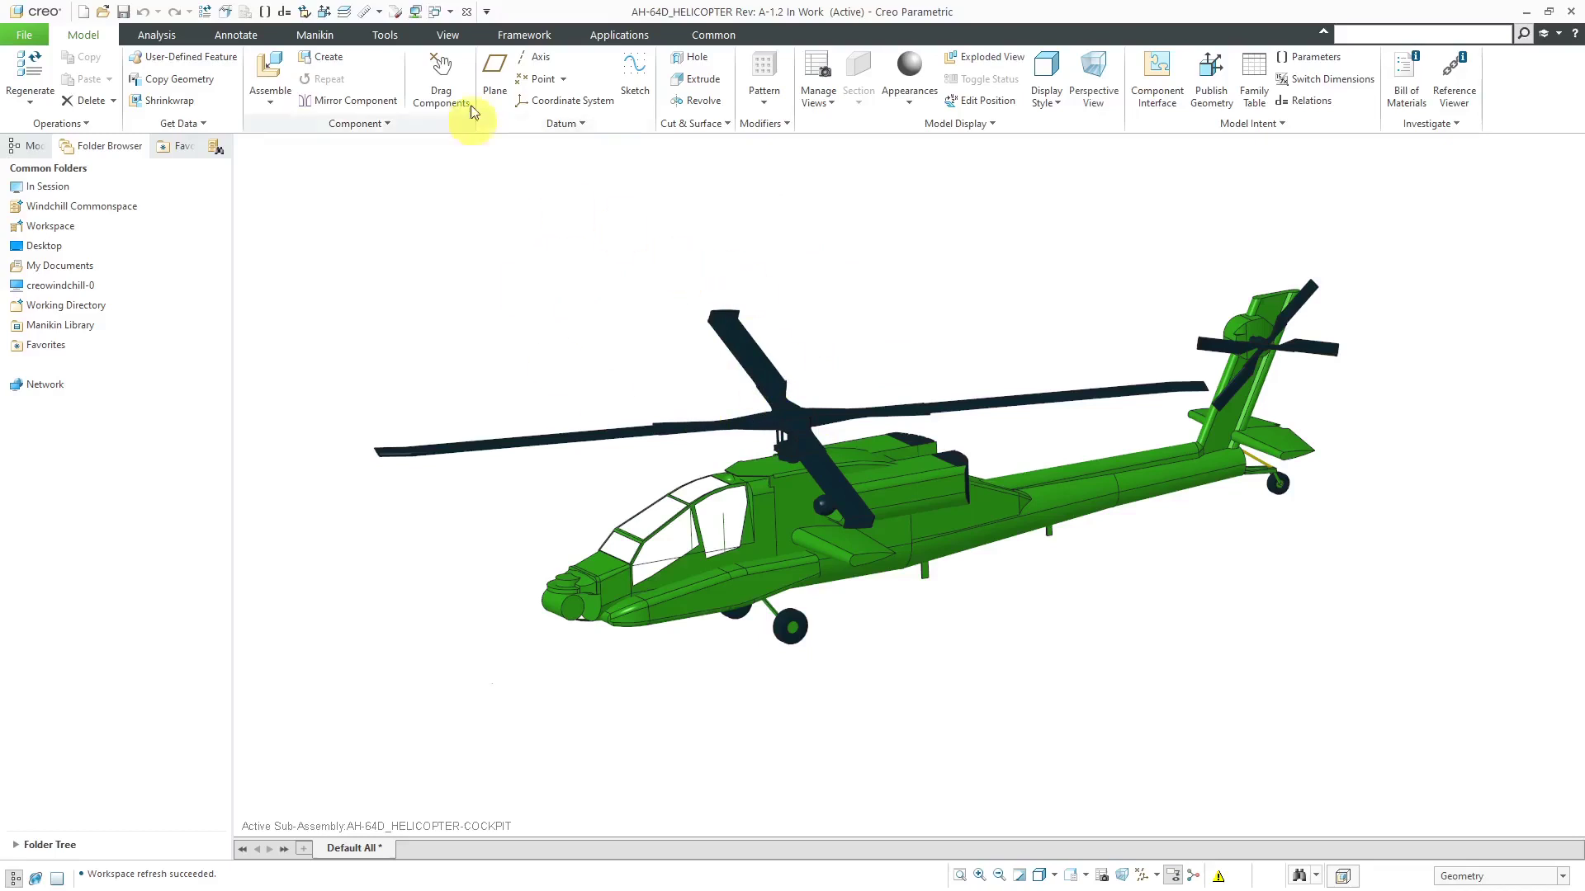
- Close the helicopter model and erase all non-displayed objects from the session
{"action": "left_click", "coordinate": [467, 14]}
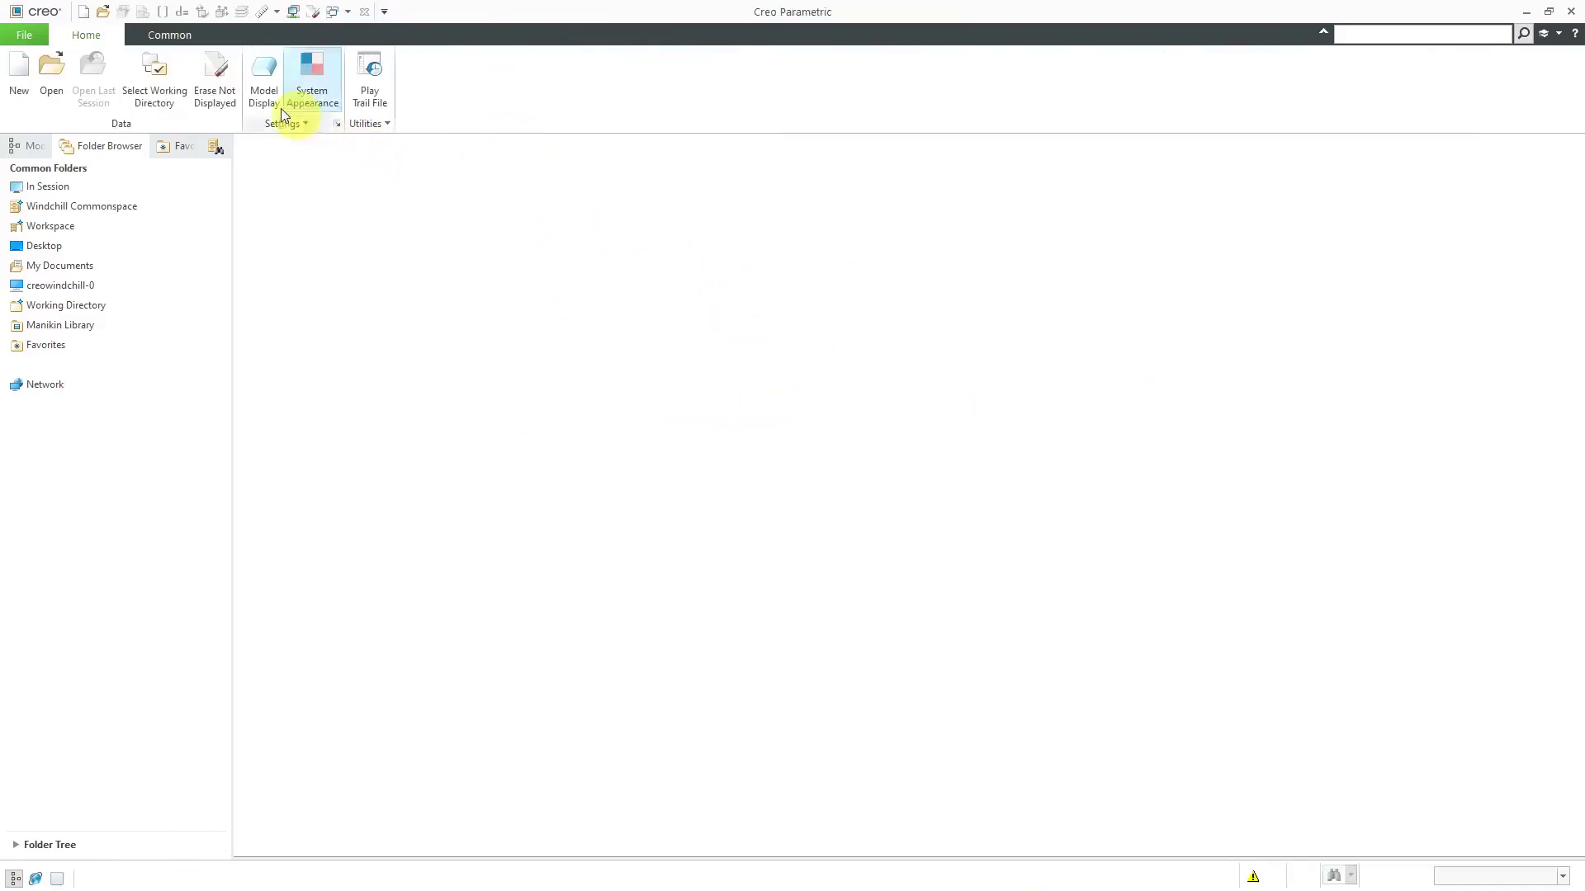
{"action": "left_click", "coordinate": [223, 83]}
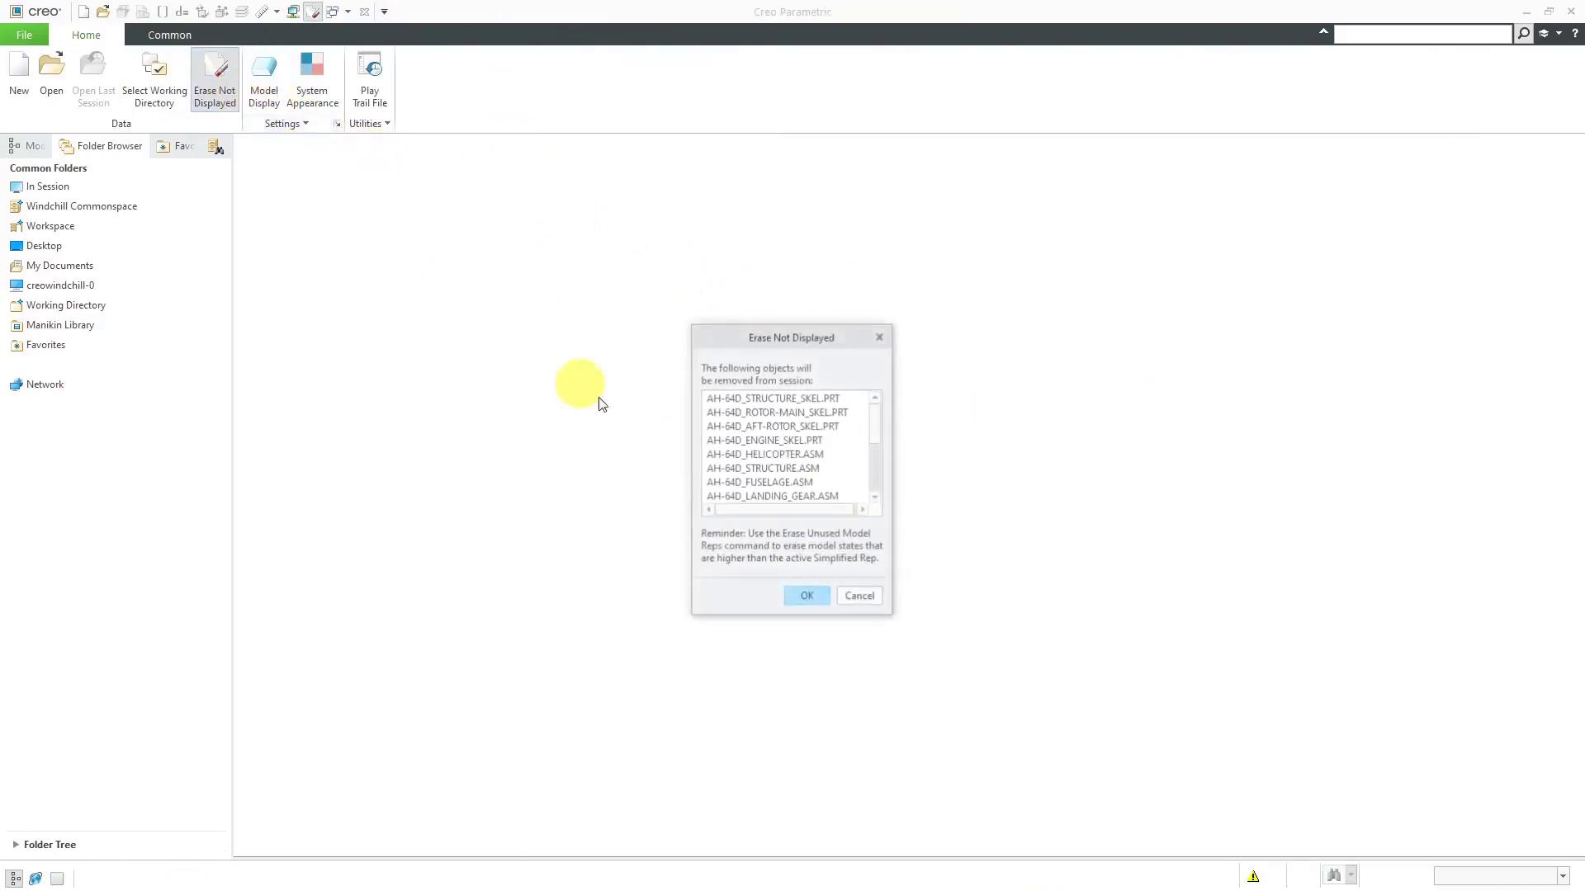
{"action": "left_click", "coordinate": [806, 594]}
- Select all 20 workspace objects, then return to the MCAE Schedule Designs folder
{"action": "left_click", "coordinate": [67, 224]}
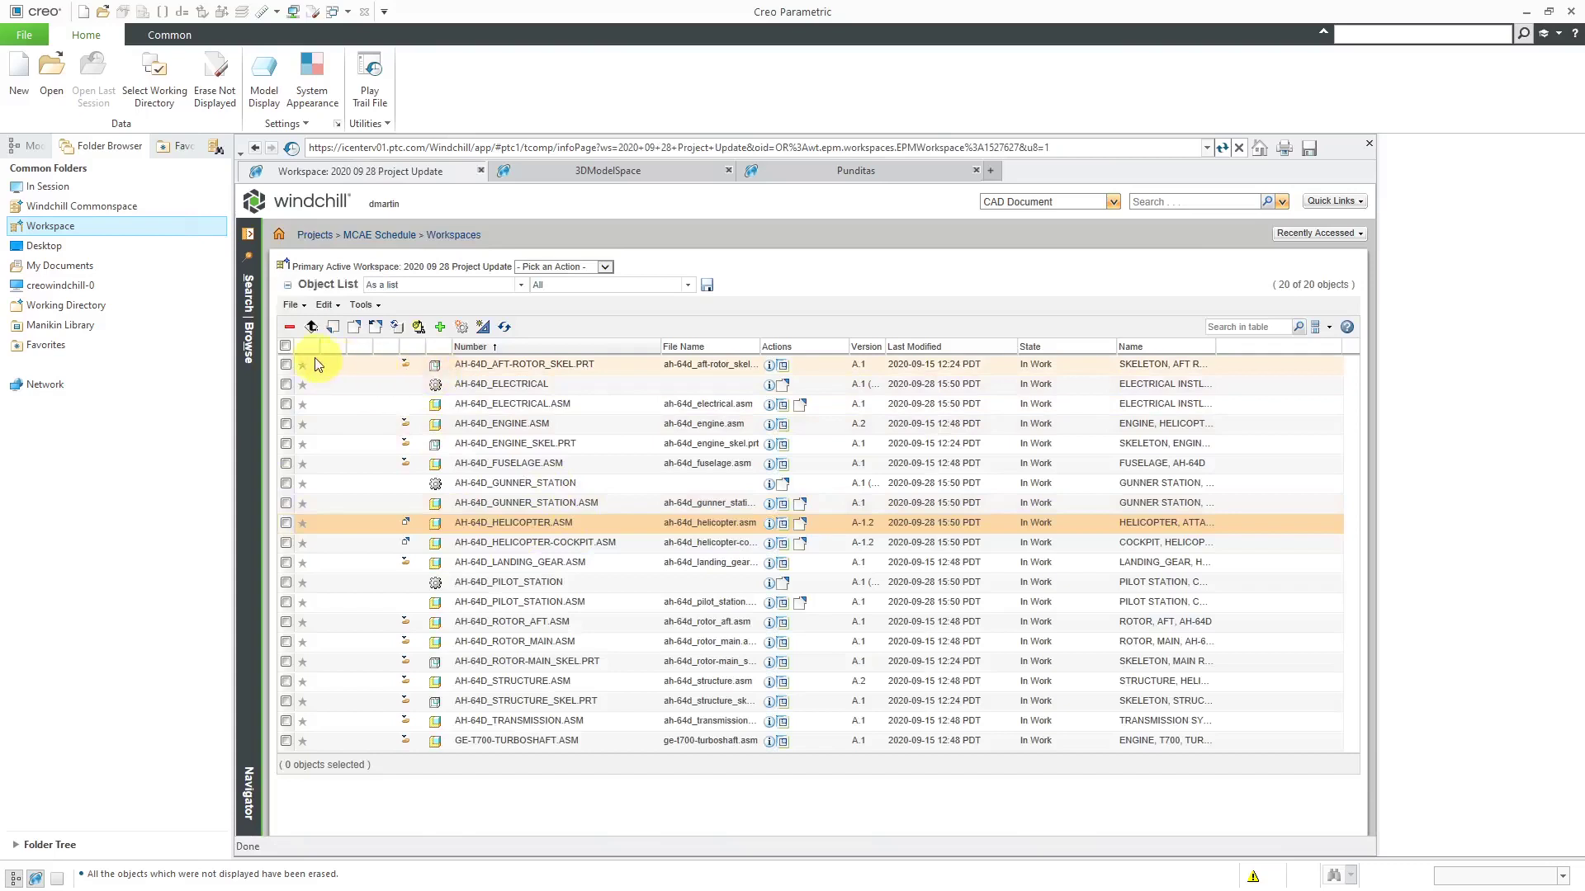
{"action": "left_click", "coordinate": [285, 347]}
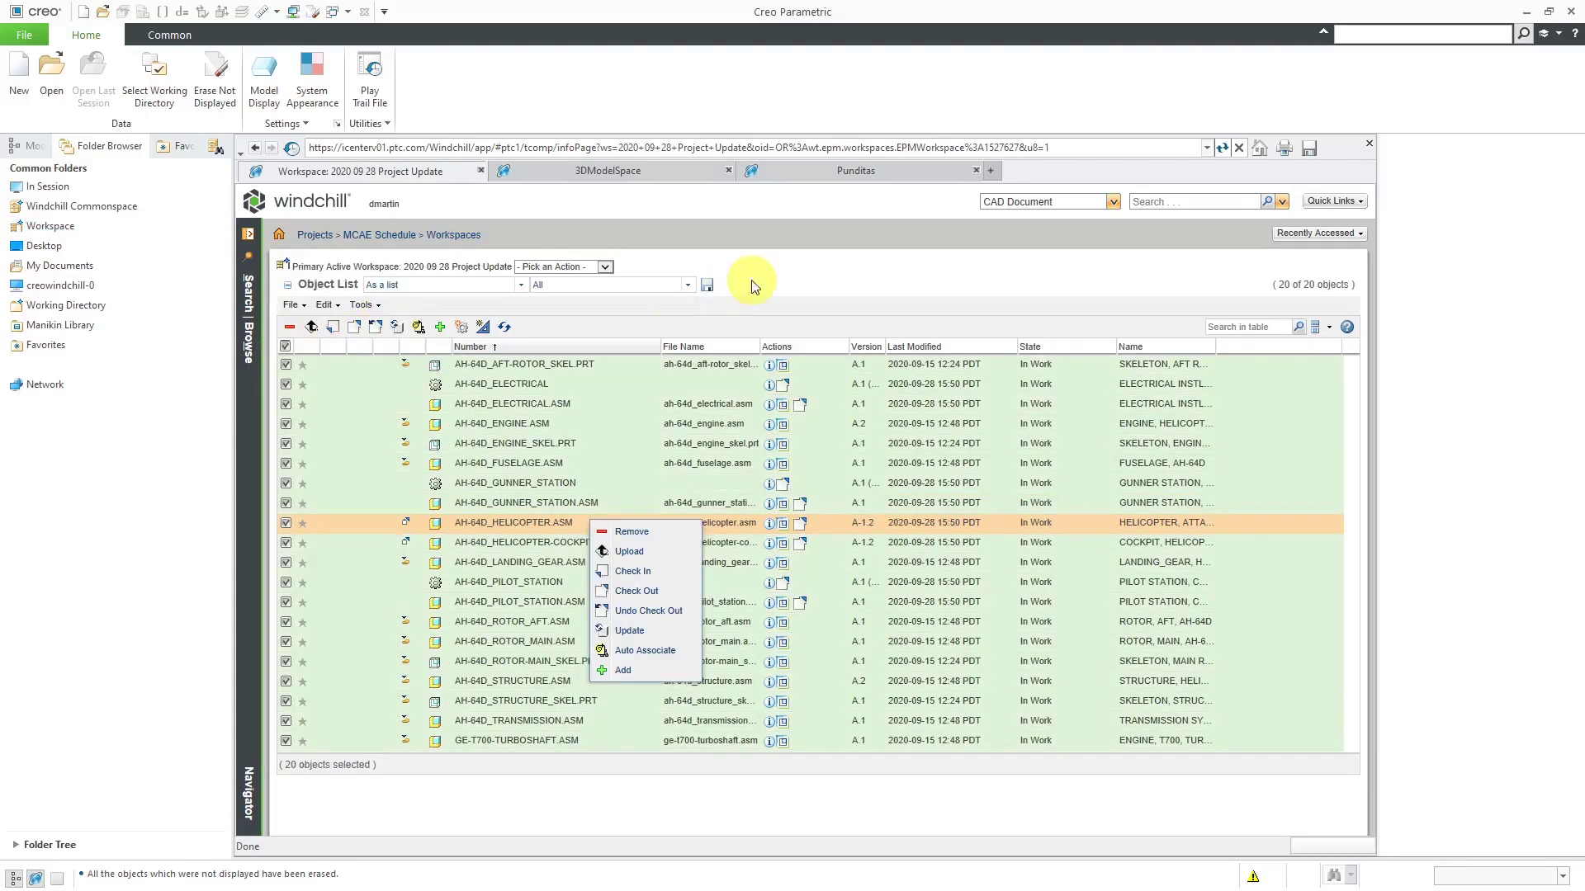
{"action": "left_click", "coordinate": [386, 238]}
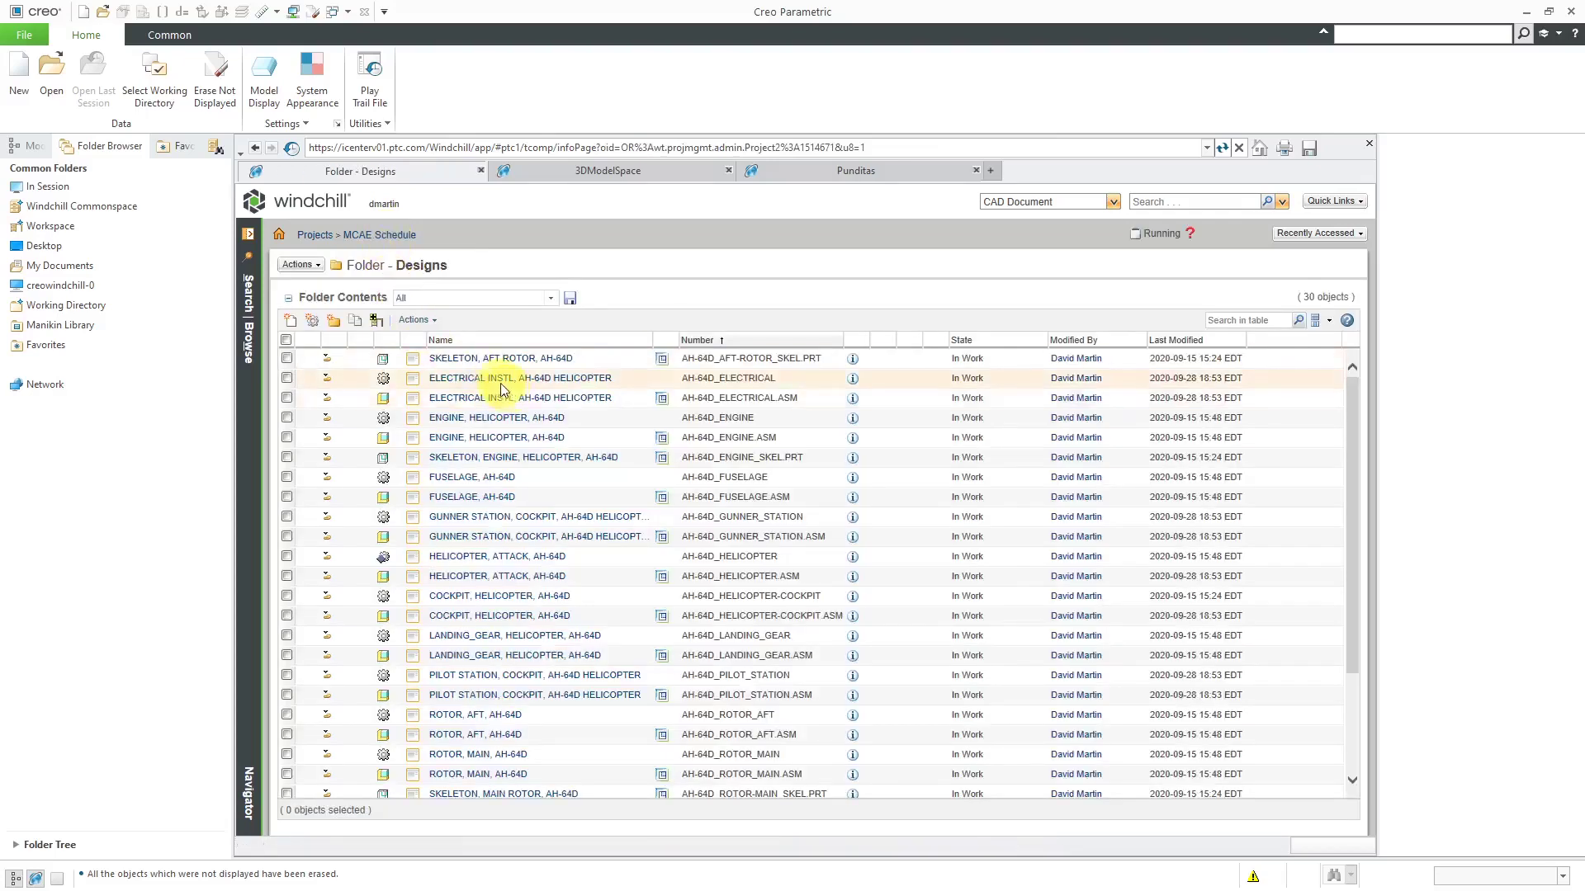
- Remove the shares from all 30 Designs folder objects and confirm with OK
{"action": "left_click", "coordinate": [285, 341]}
{"action": "right_click", "coordinate": [415, 331]}
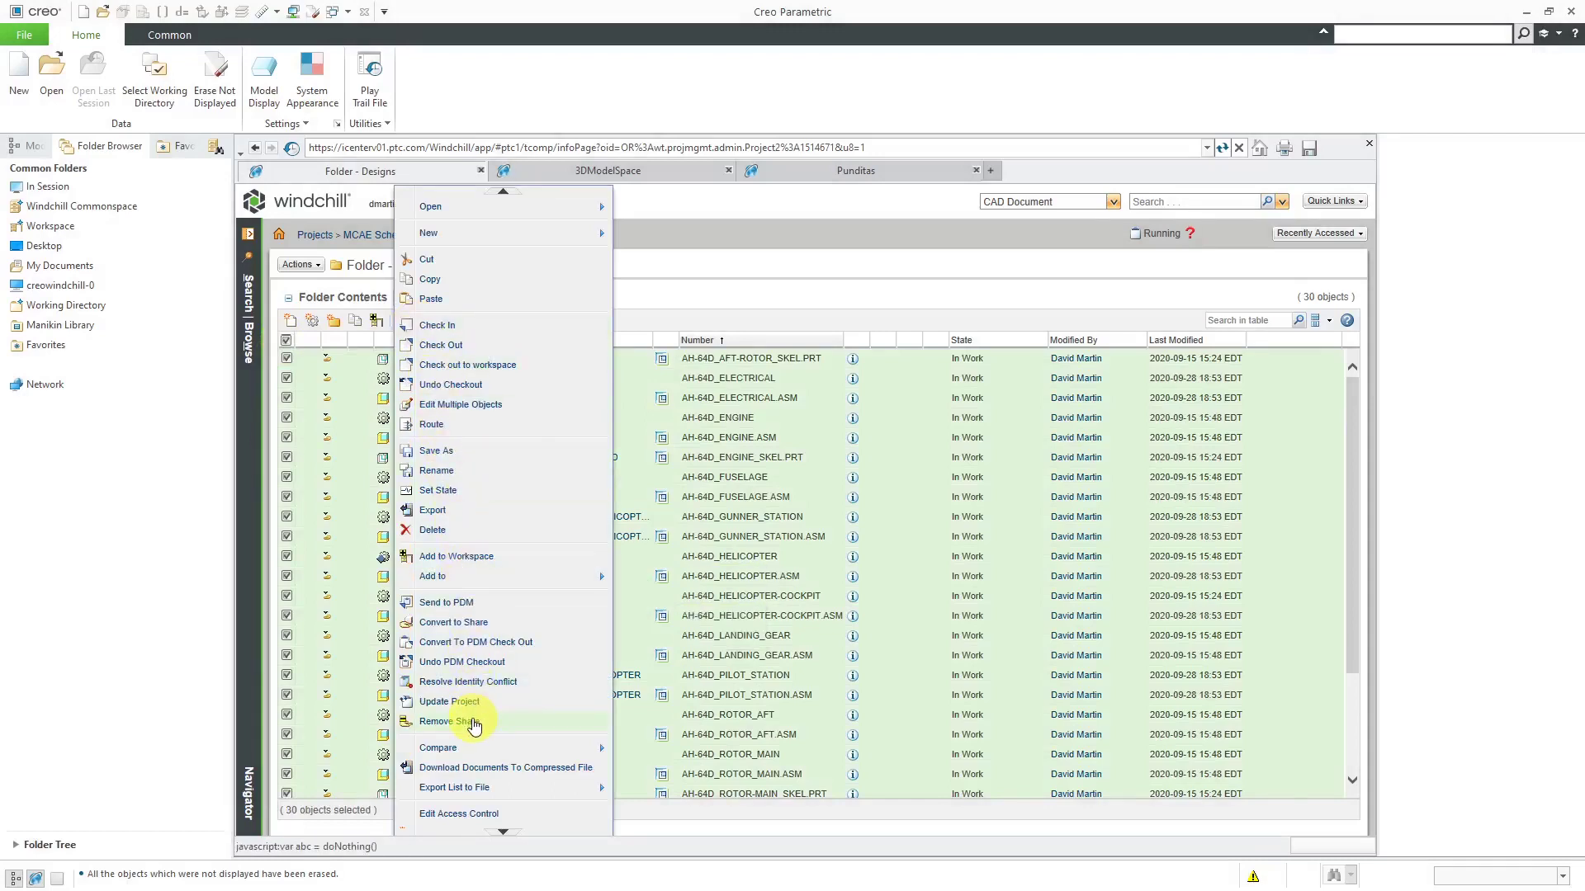
{"action": "left_click", "coordinate": [477, 720]}
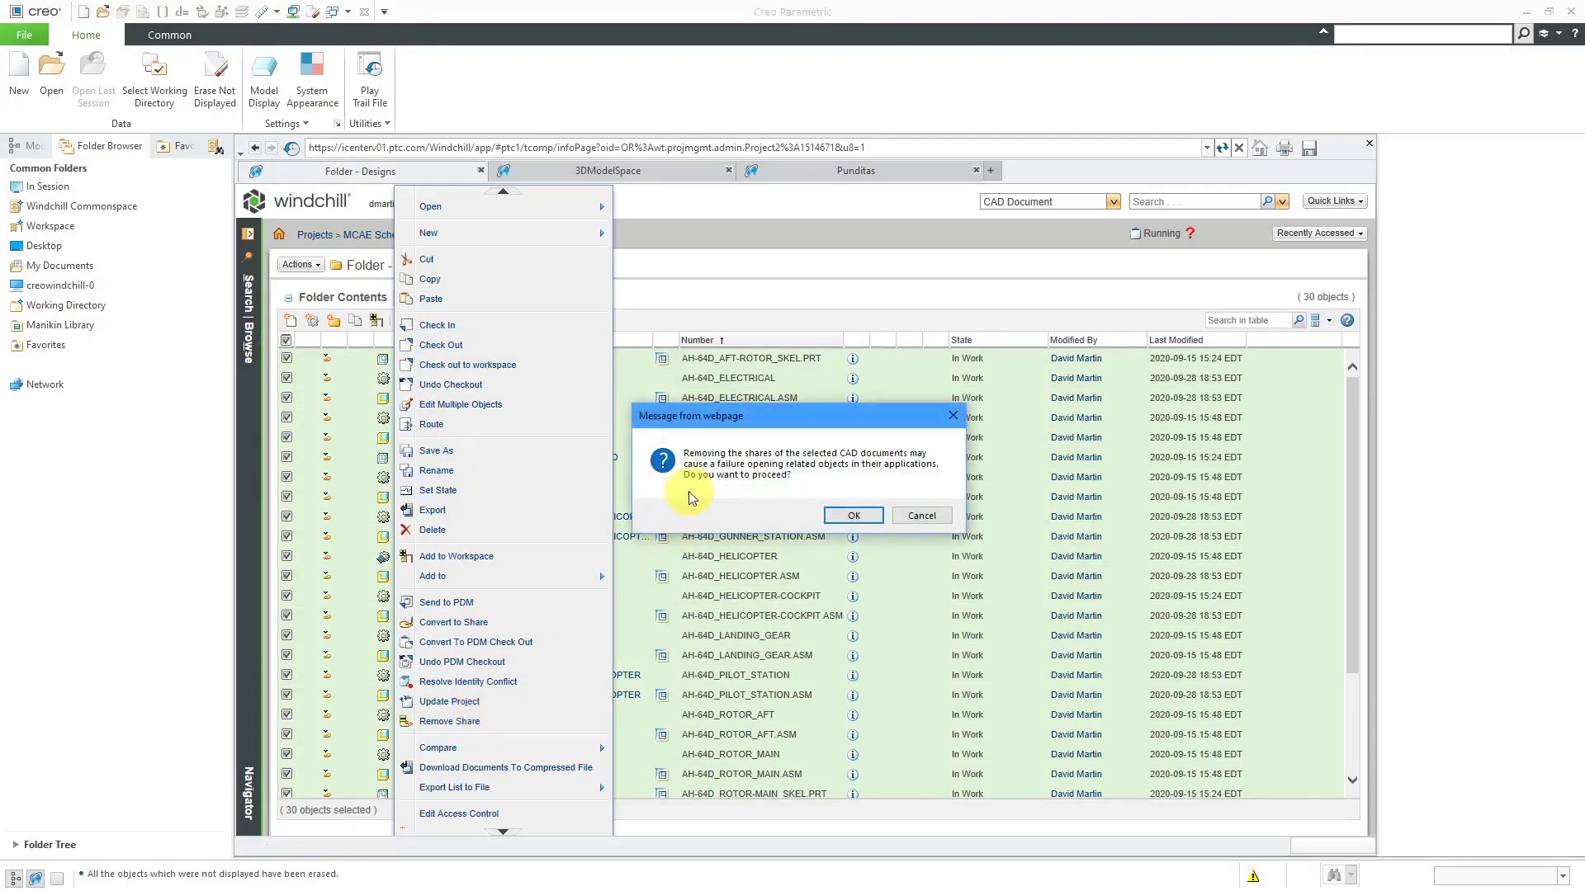
{"action": "left_click", "coordinate": [853, 518]}
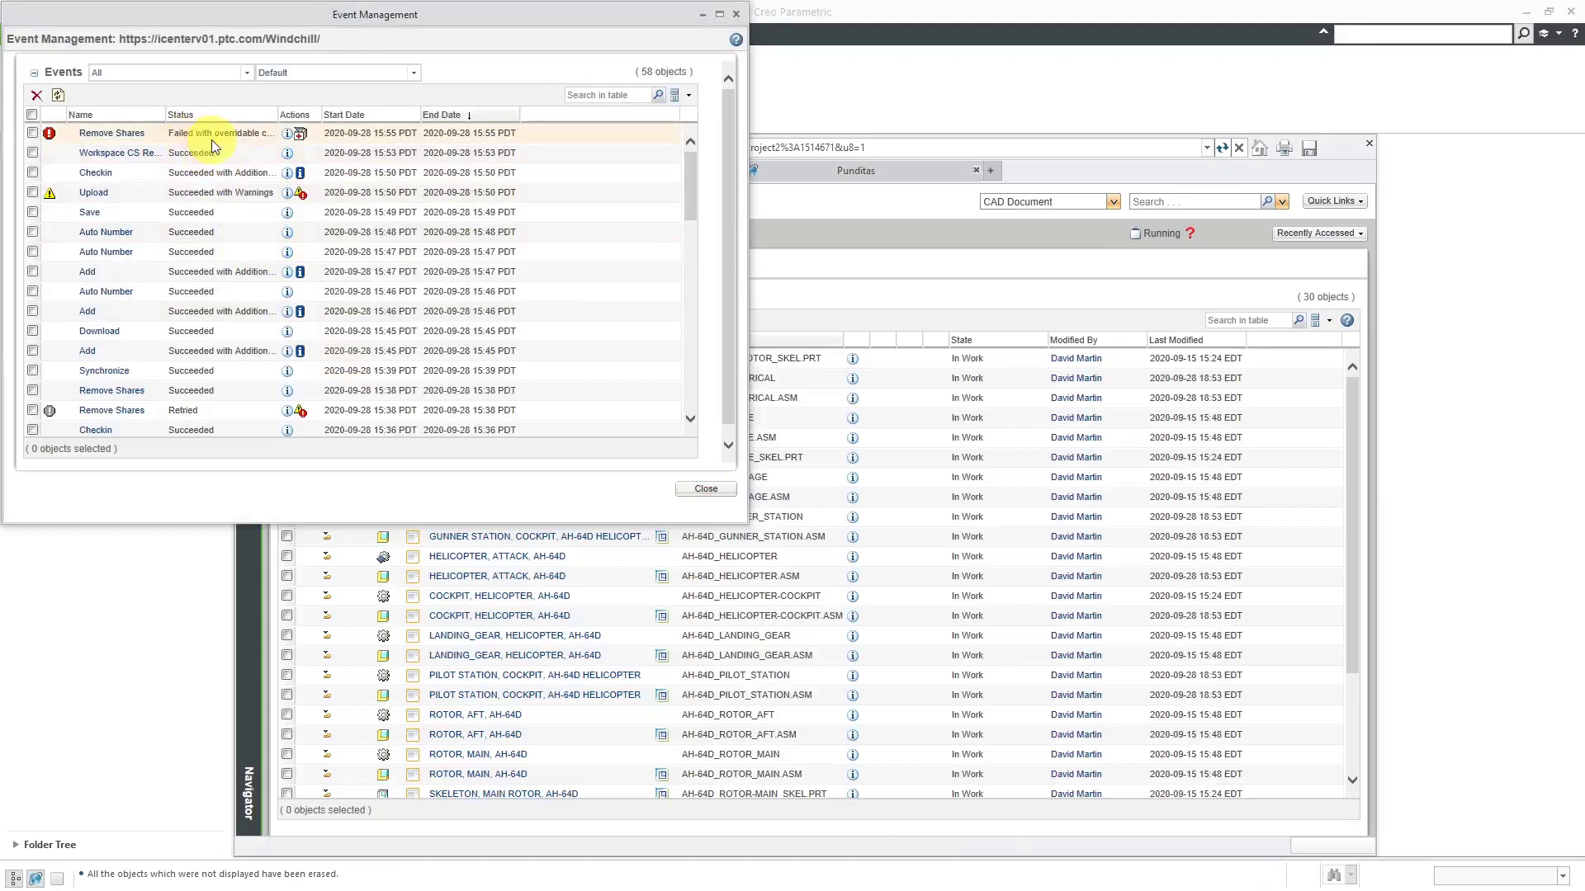
- Retry the failed Remove Shares with every conflict set to 'Remove from workspace and remove share'
{"action": "left_click_drag", "start_coordinate": [279, 116], "coordinate": [334, 116]}
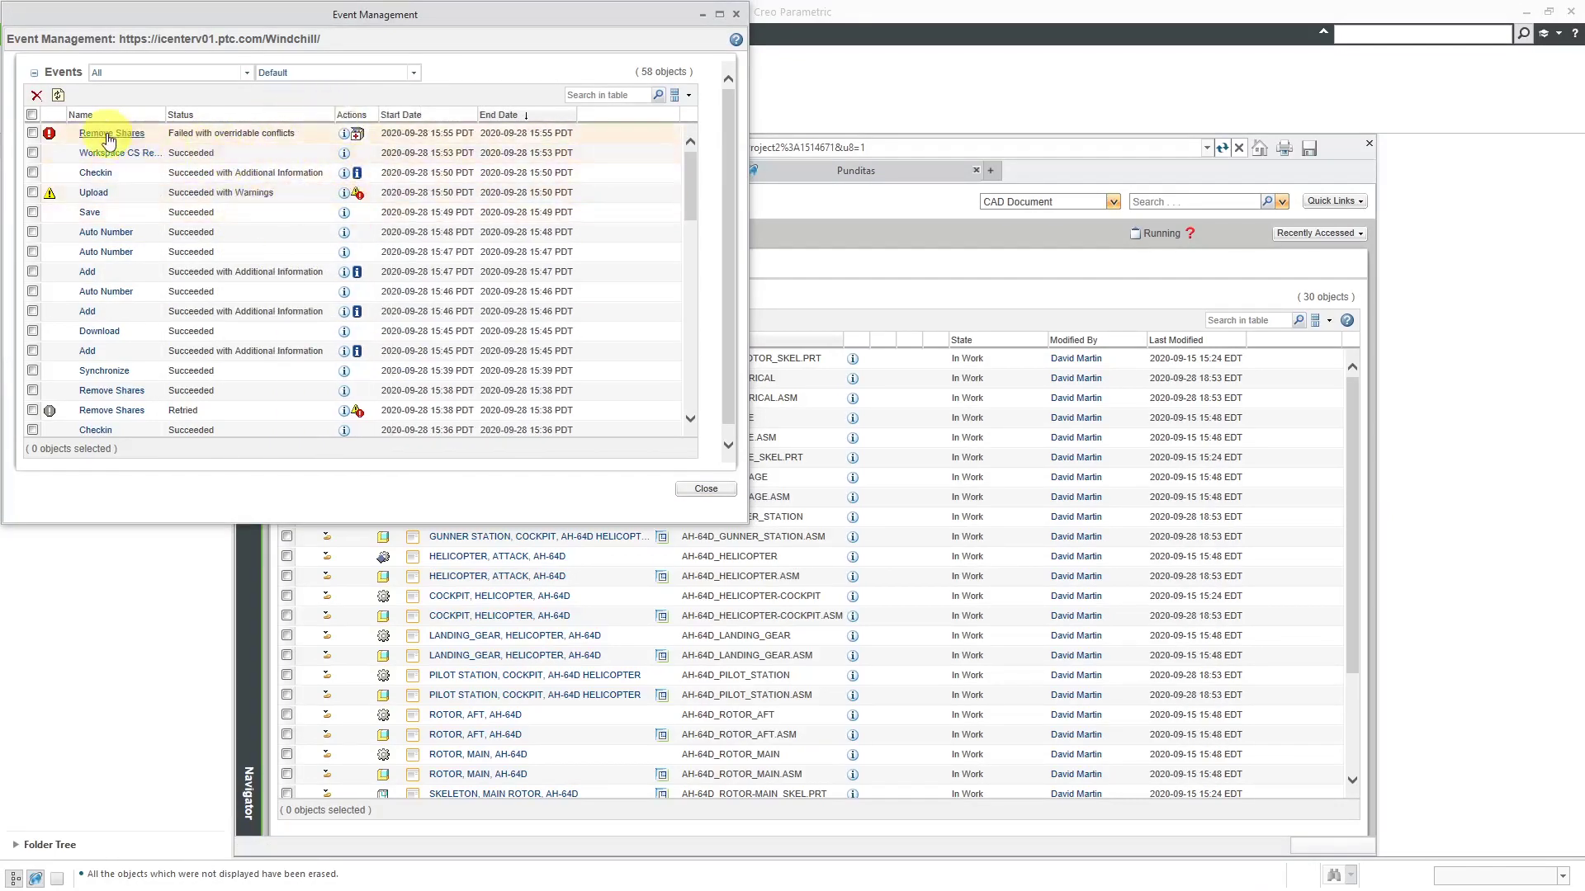
{"action": "left_click_drag", "start_coordinate": [373, 17], "coordinate": [473, 106]}
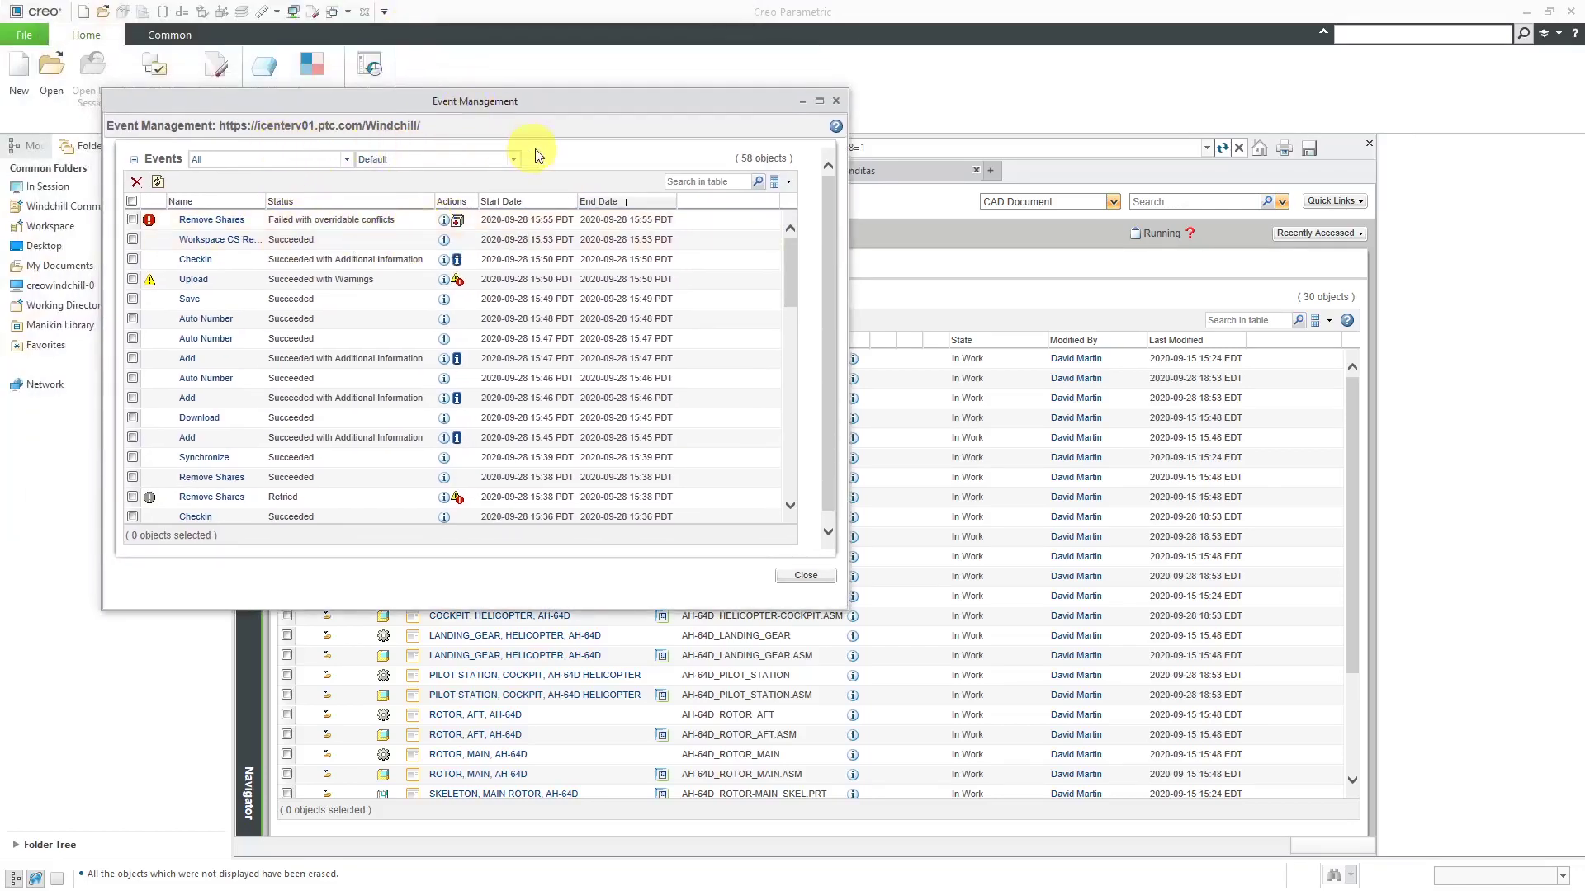
{"action": "left_click", "coordinate": [457, 222]}
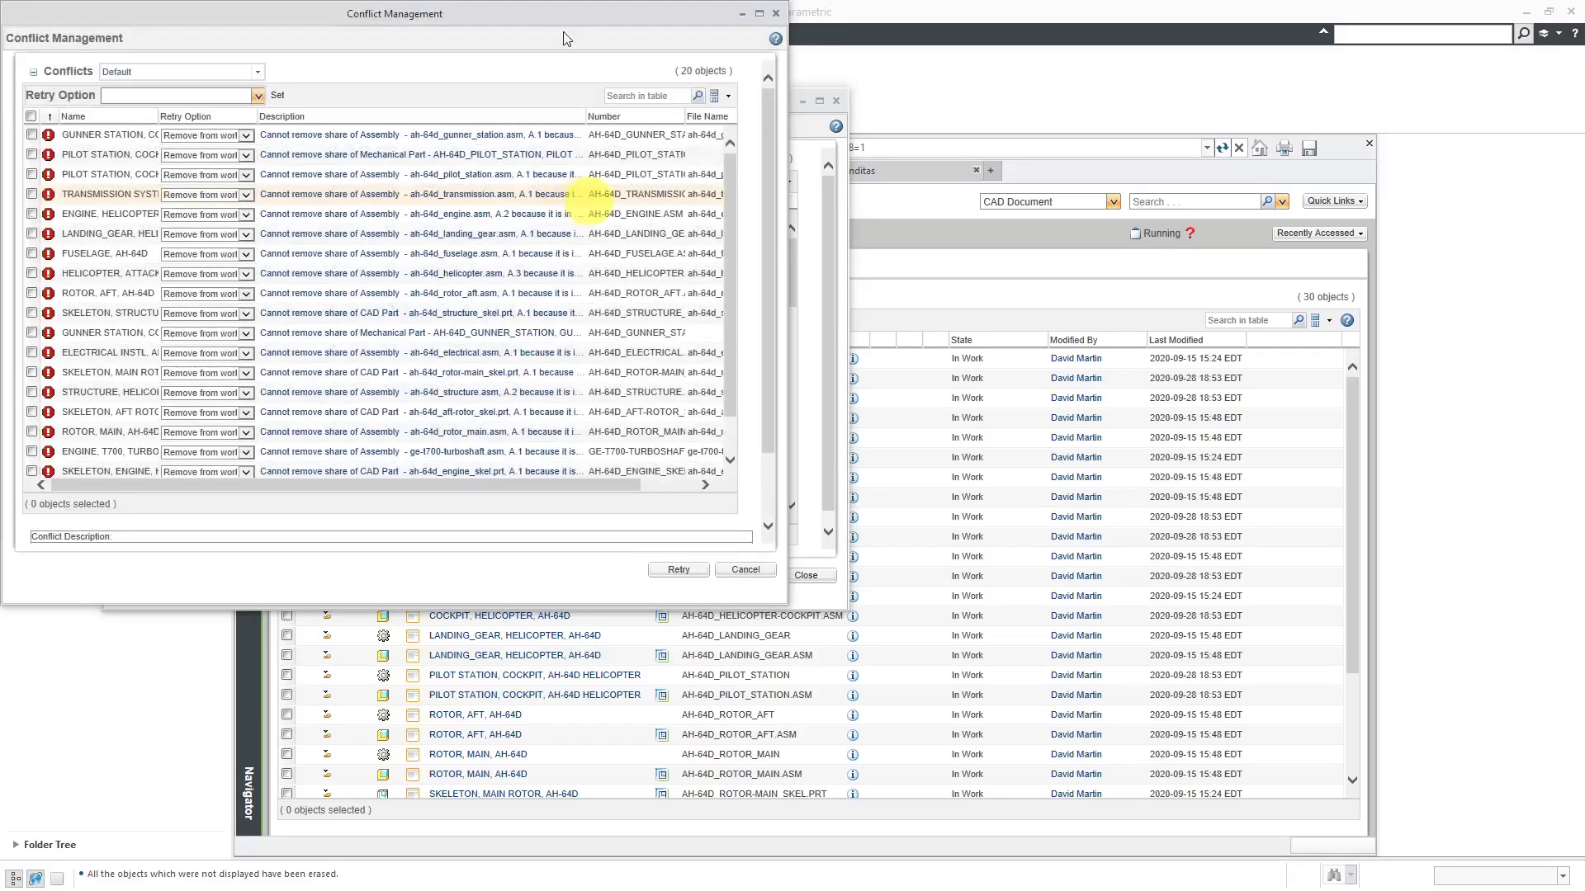
{"action": "left_click_drag", "start_coordinate": [548, 16], "coordinate": [711, 95]}
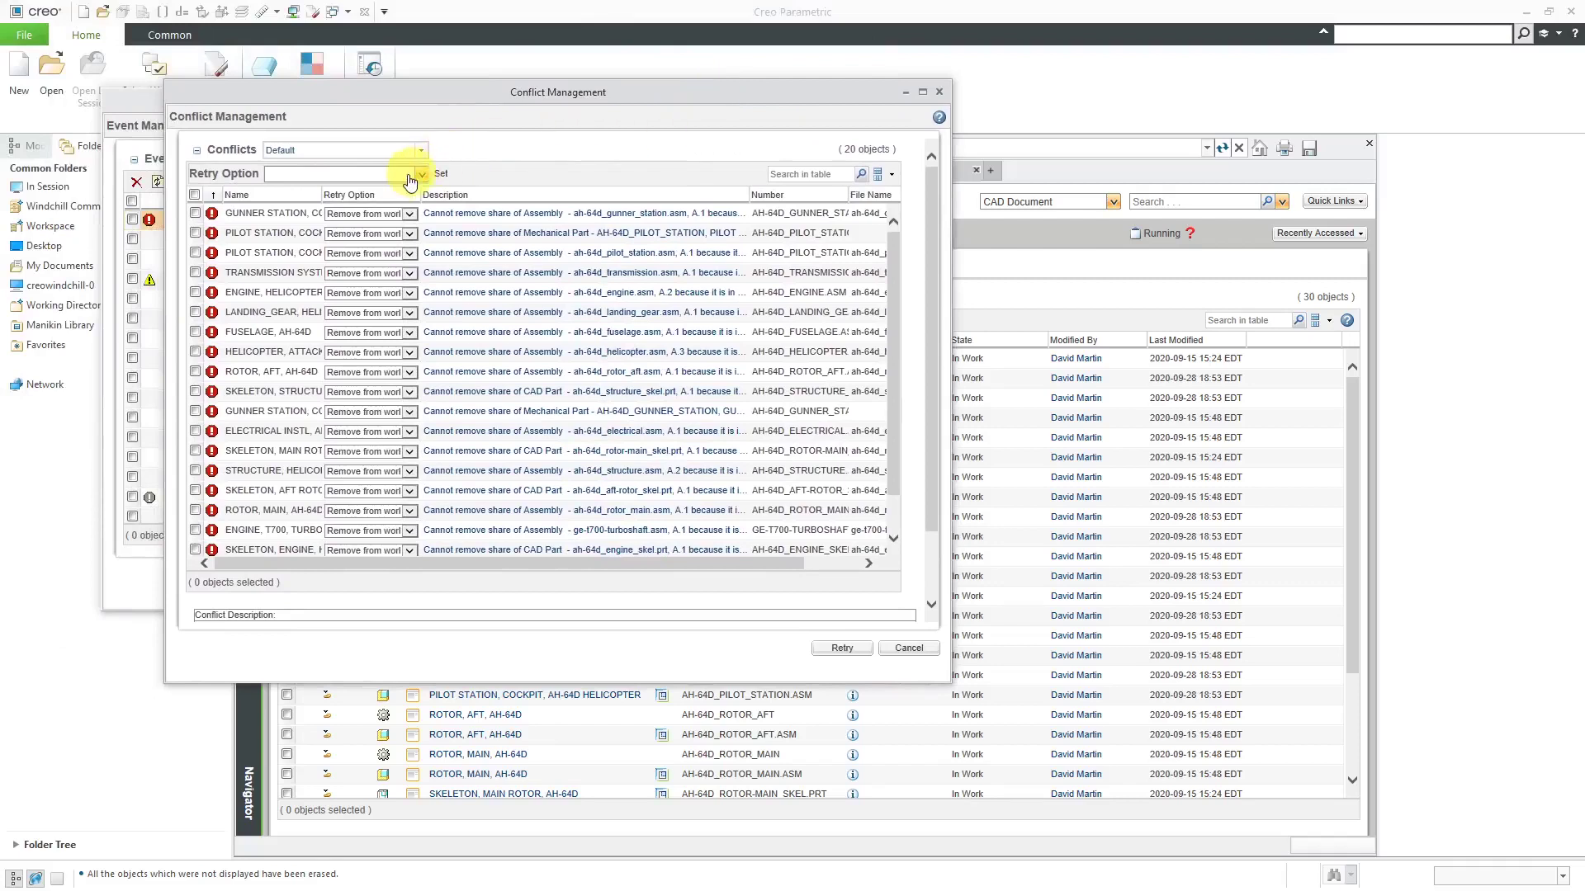
{"action": "left_click", "coordinate": [487, 214]}
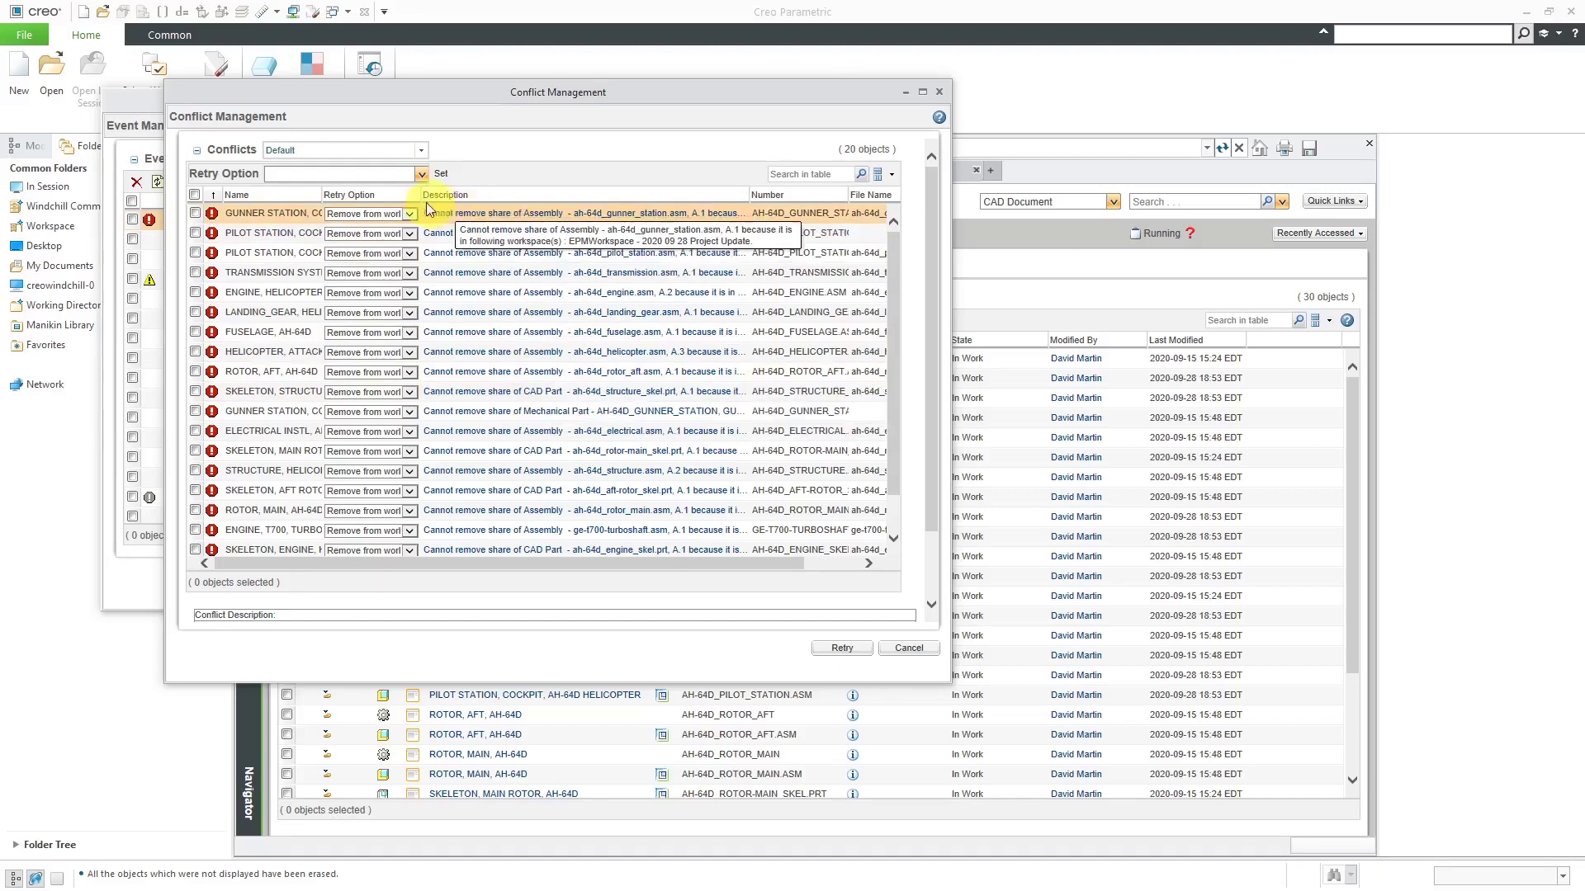
{"action": "left_click_drag", "start_coordinate": [420, 194], "coordinate": [530, 198]}
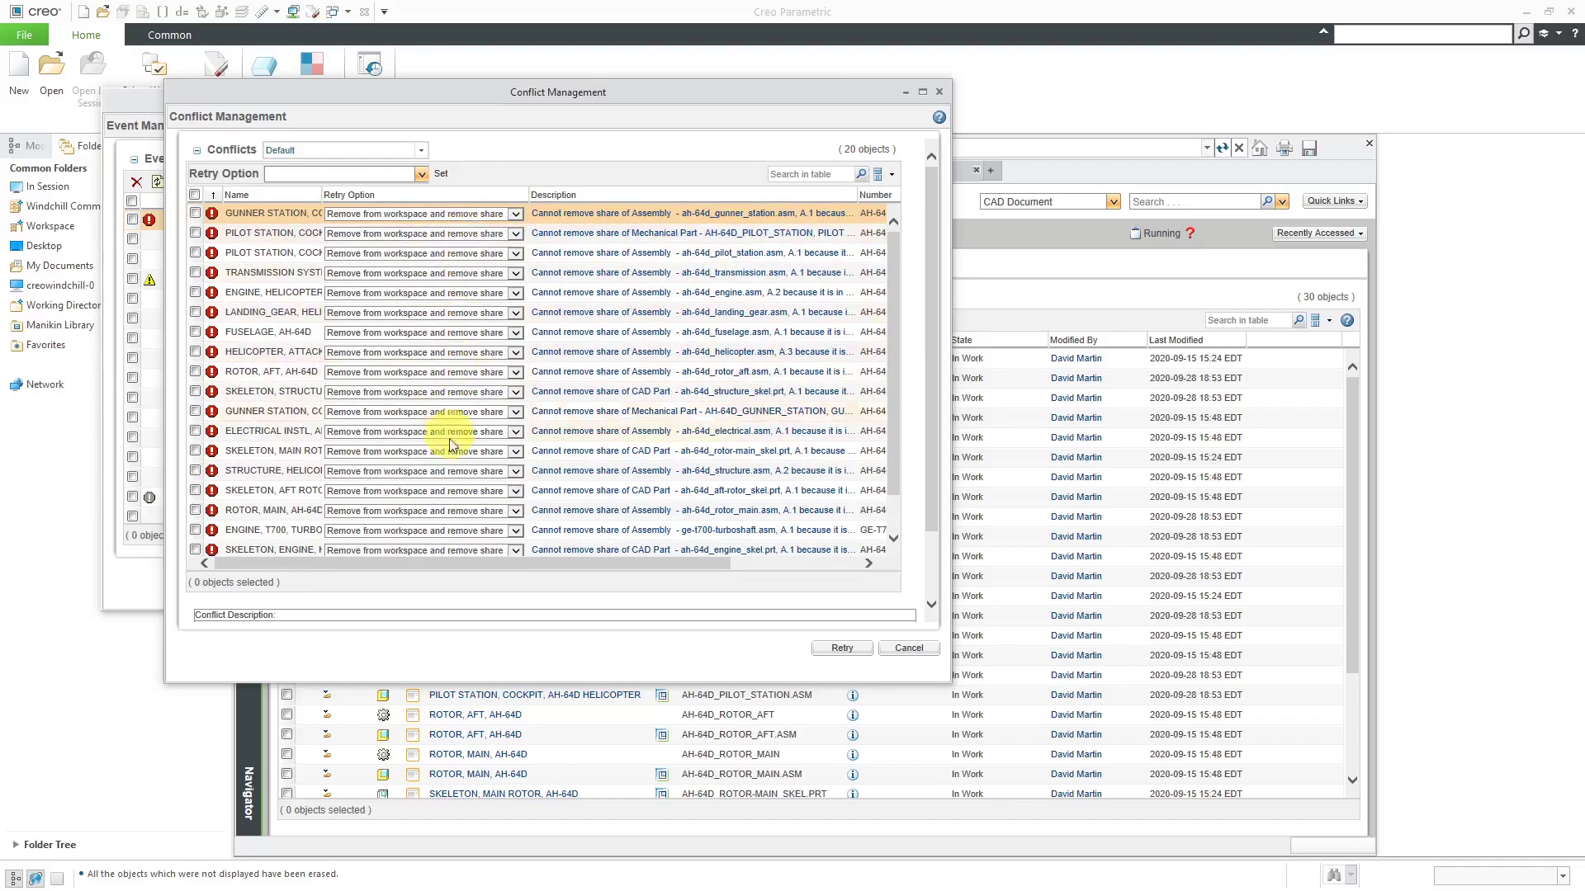
{"action": "left_click", "coordinate": [842, 650]}
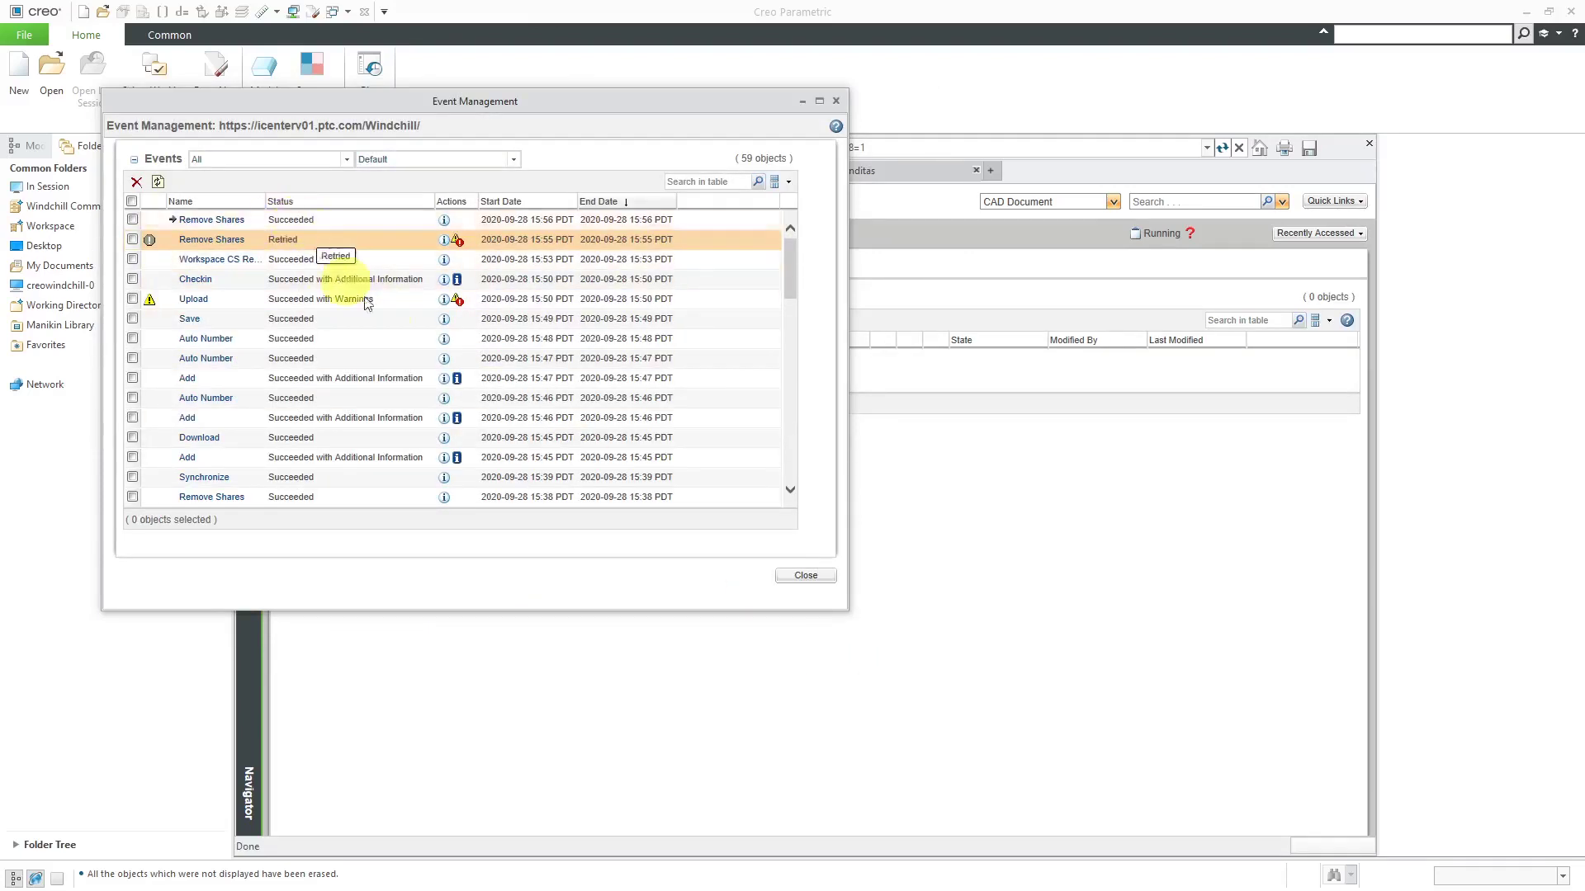
- Close Event Management and open the Military Vehicles product from Recent Products
{"action": "left_click", "coordinate": [805, 576]}
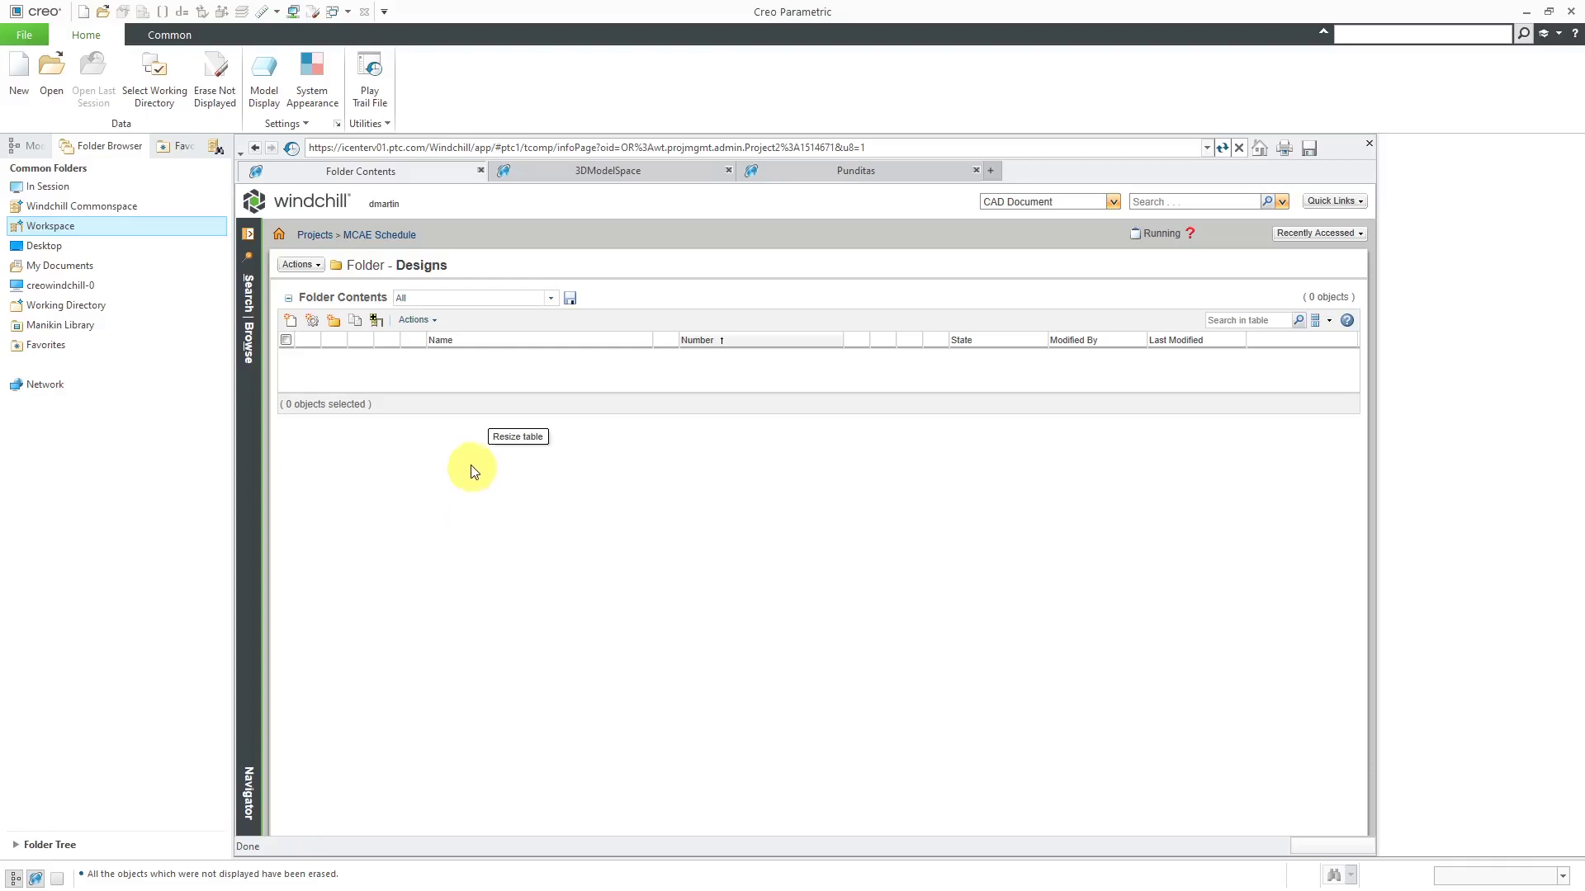
{"action": "left_click", "coordinate": [248, 351]}
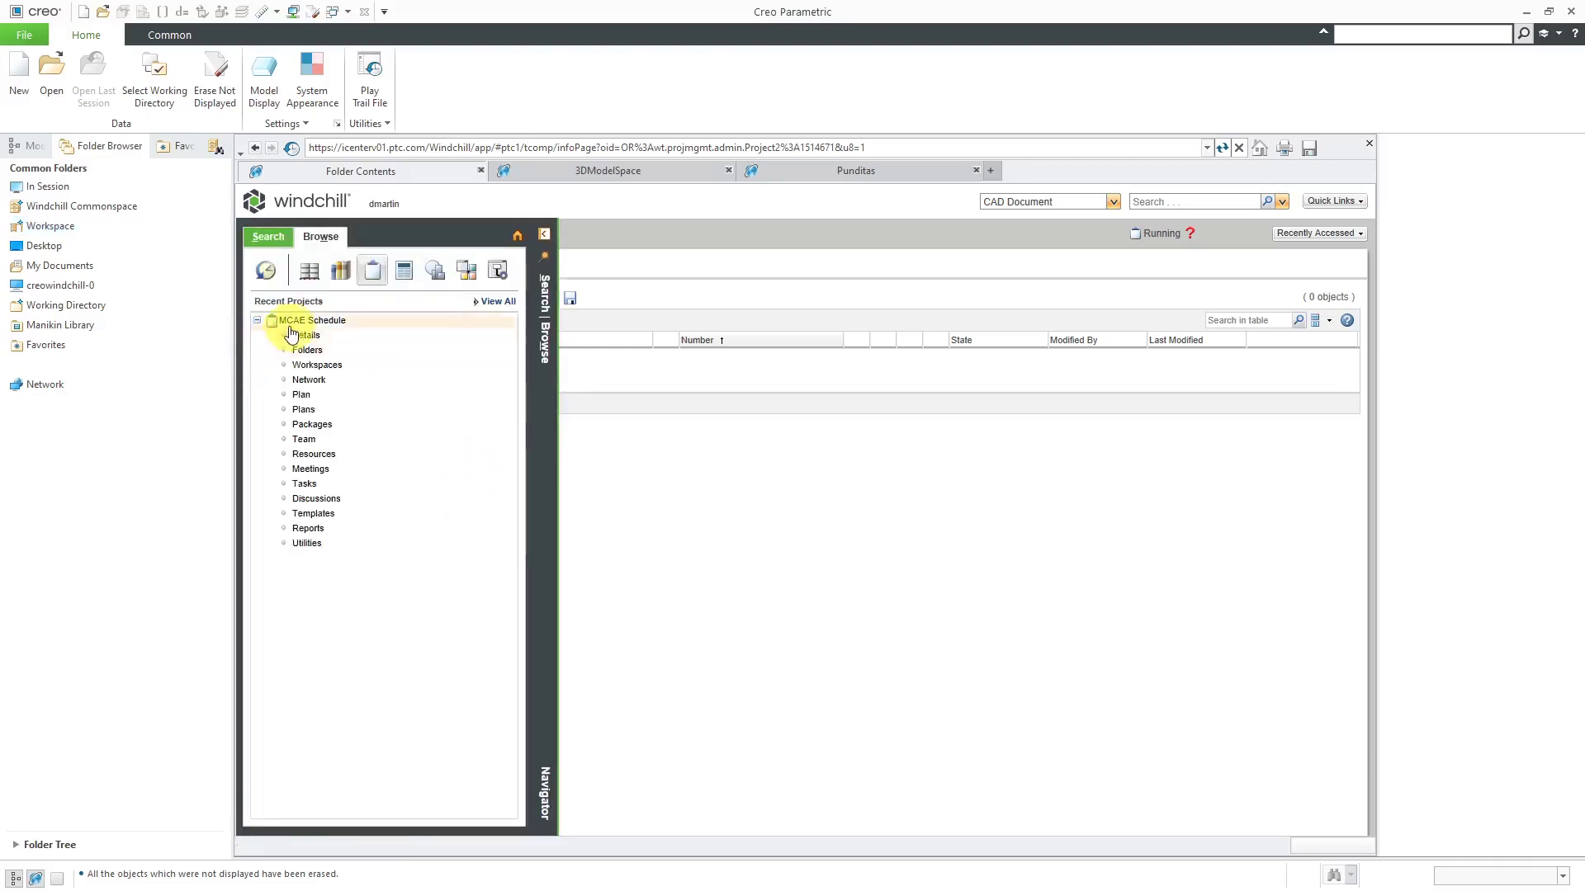
{"action": "left_click", "coordinate": [309, 280]}
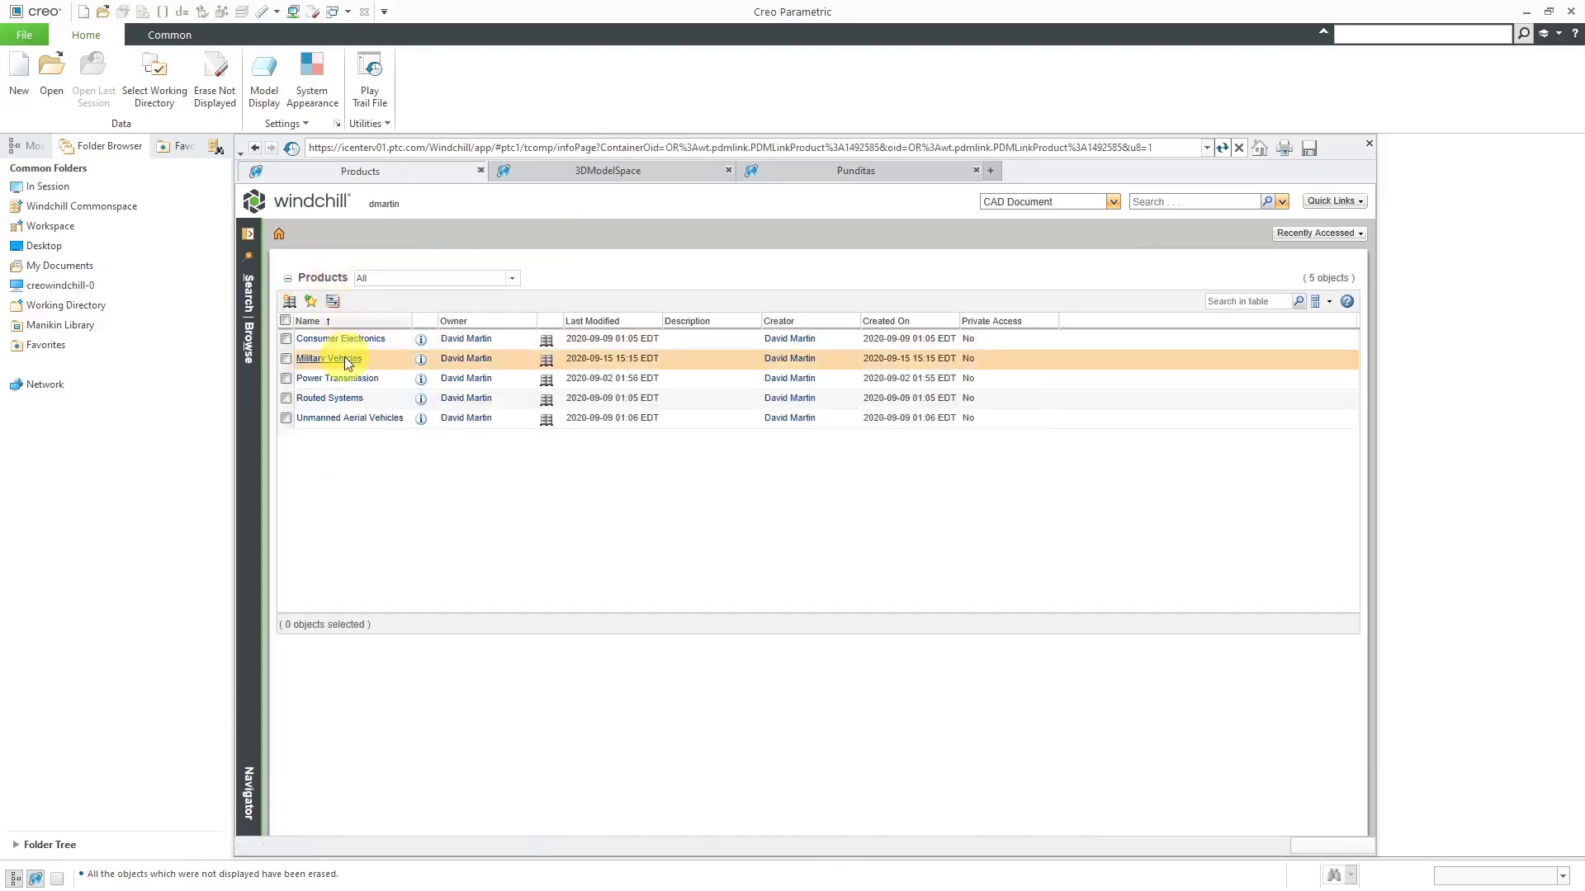
{"action": "left_click", "coordinate": [344, 357]}
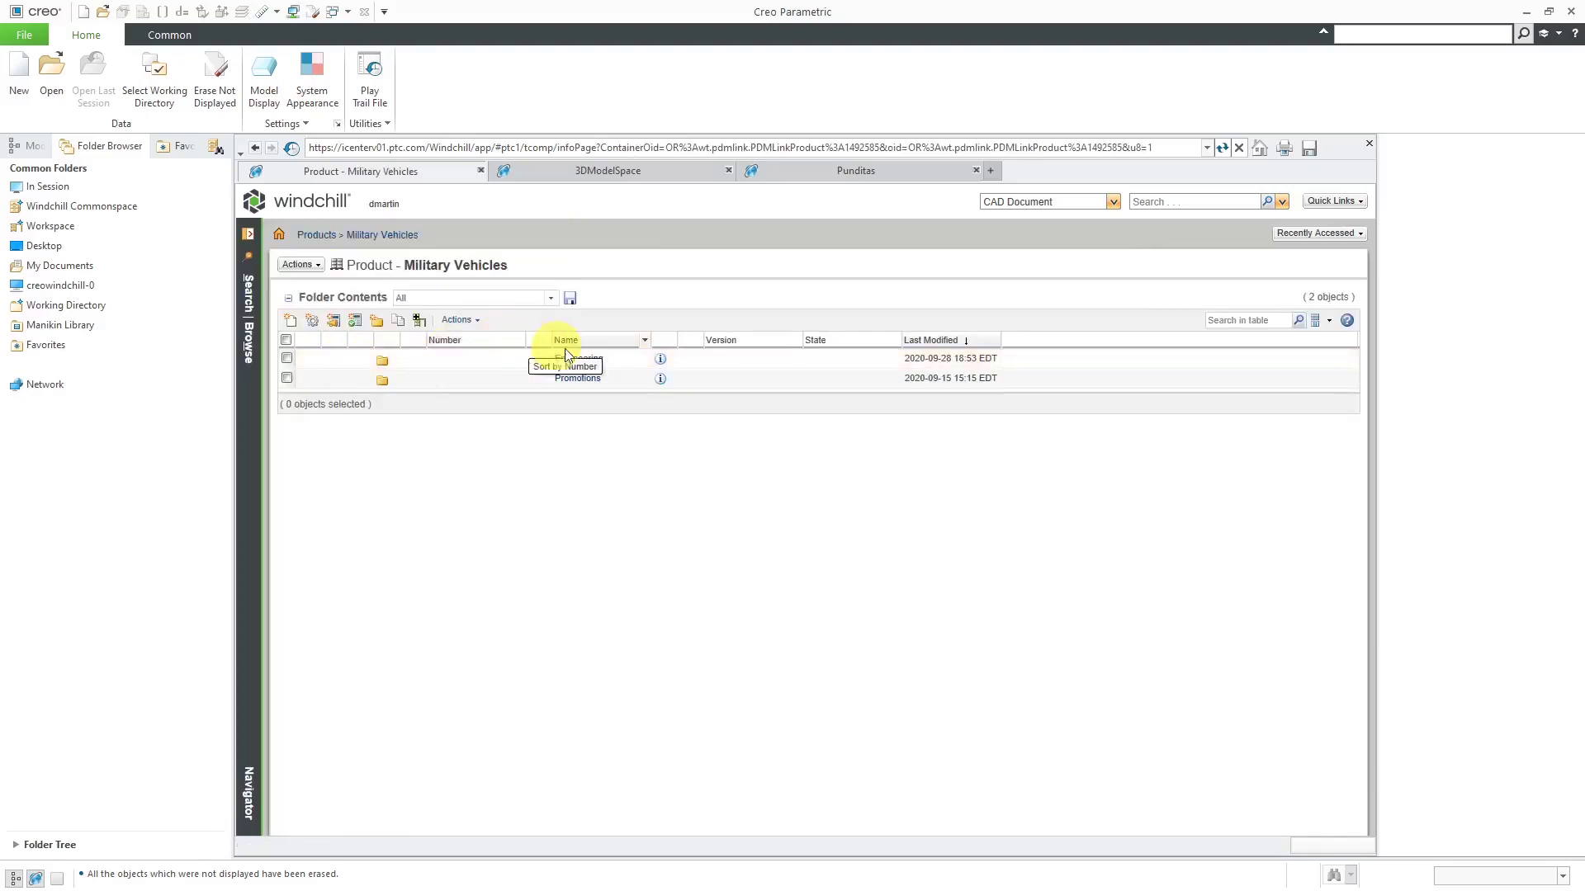
- Open the Military Vehicles Engineering folder and sort its 33 objects ascending by Number
{"action": "left_click", "coordinate": [576, 360]}
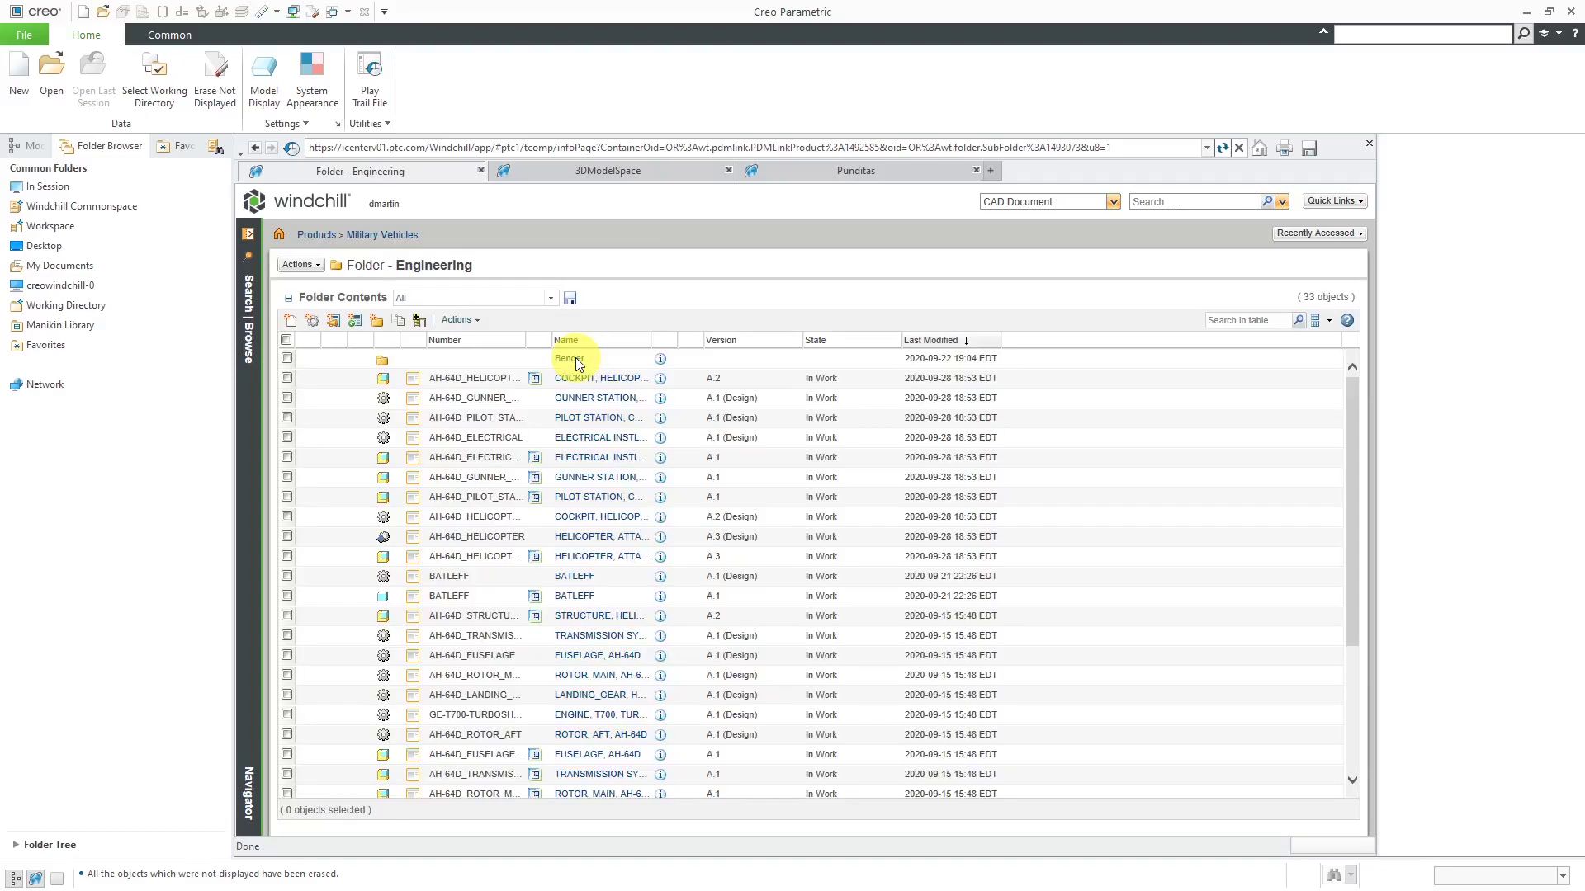
{"action": "left_click_drag", "start_coordinate": [525, 336], "coordinate": [630, 332]}
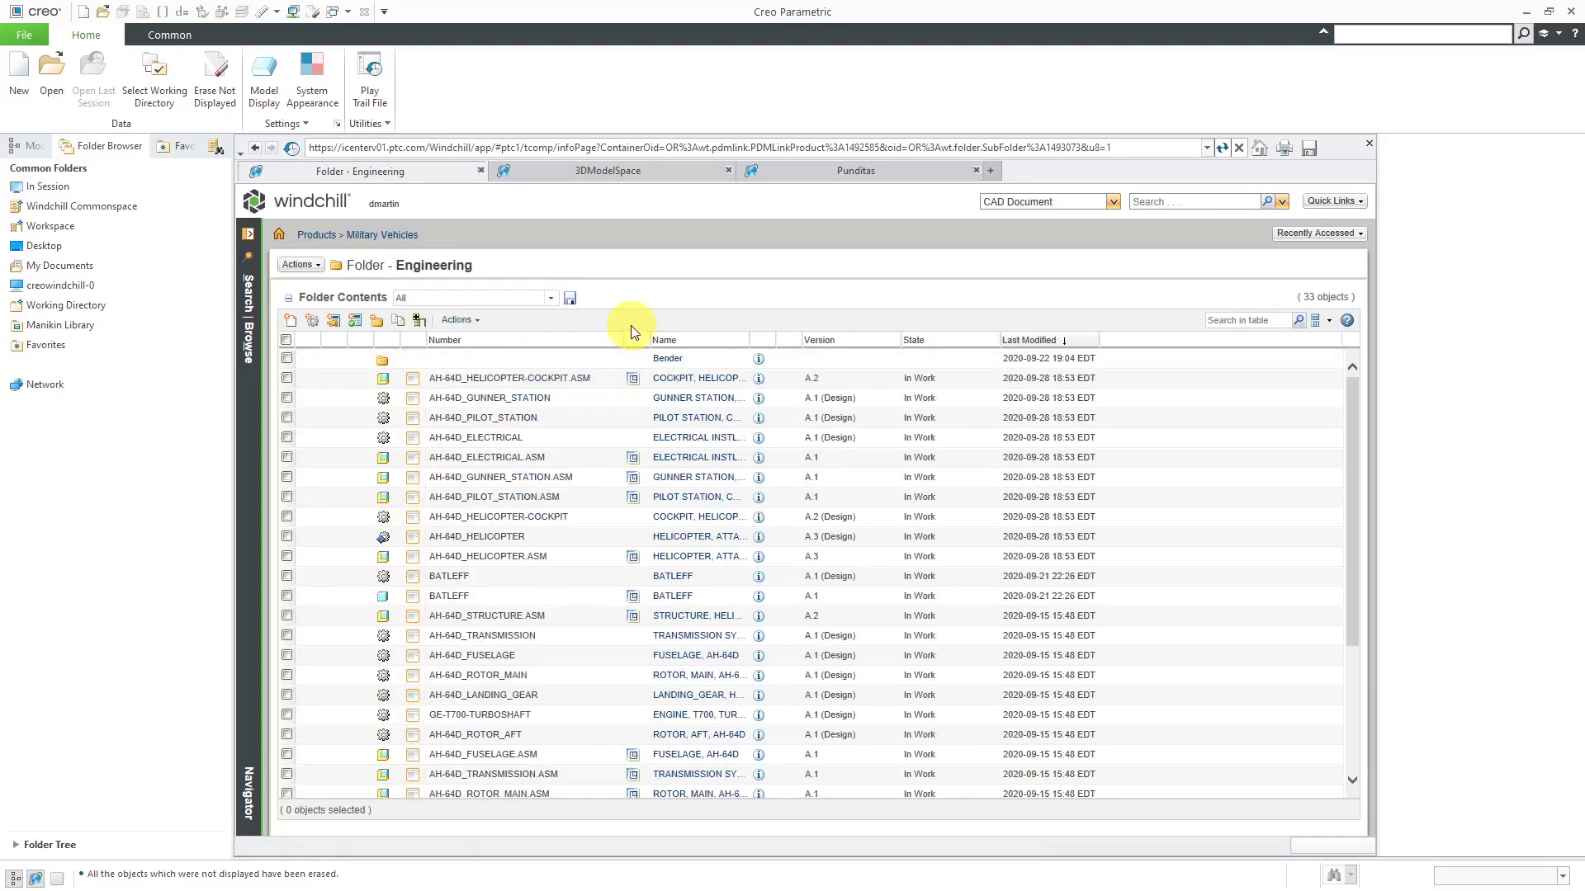
{"action": "left_click", "coordinate": [558, 340]}
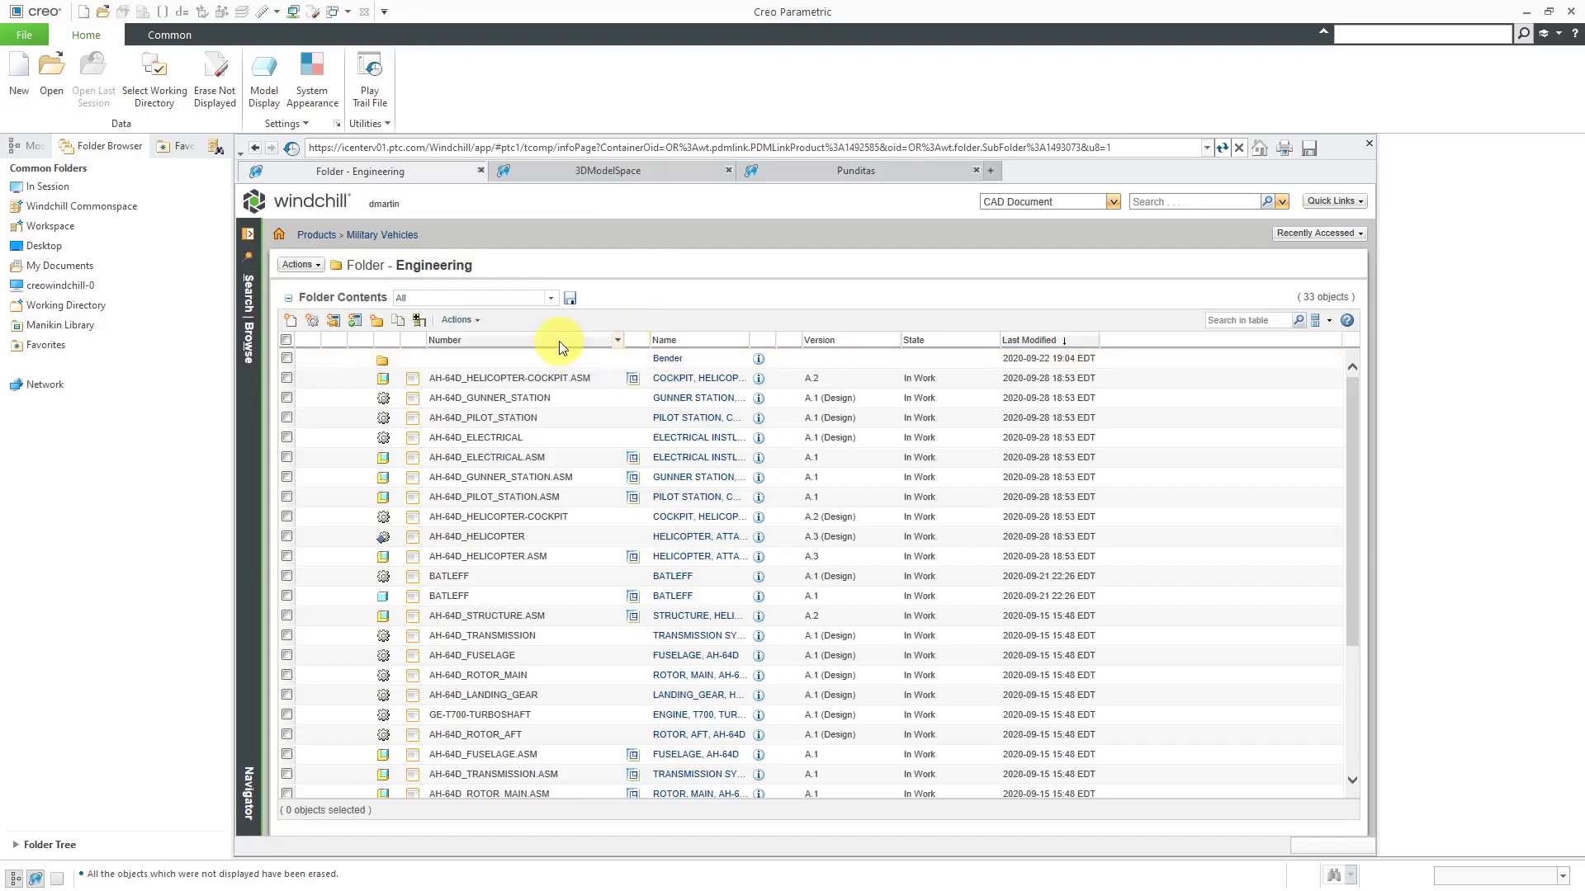